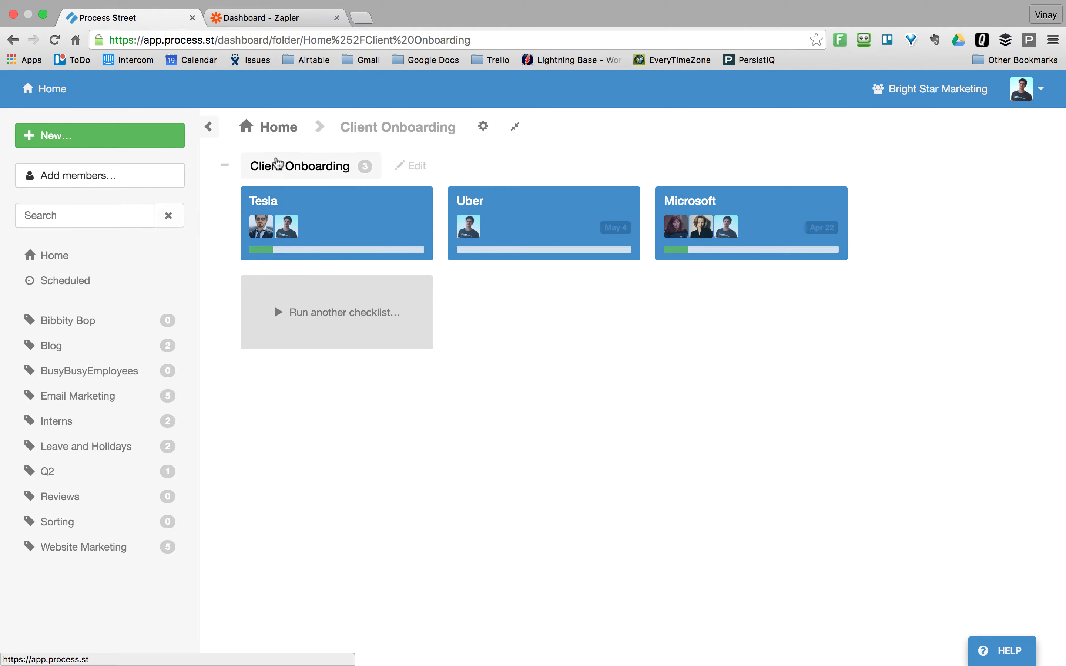
Step: Open the Client Onboarding template to view its tasks and form fields, and return to the Client Onboarding folder
{"action": "left_click", "coordinate": [311, 170]}
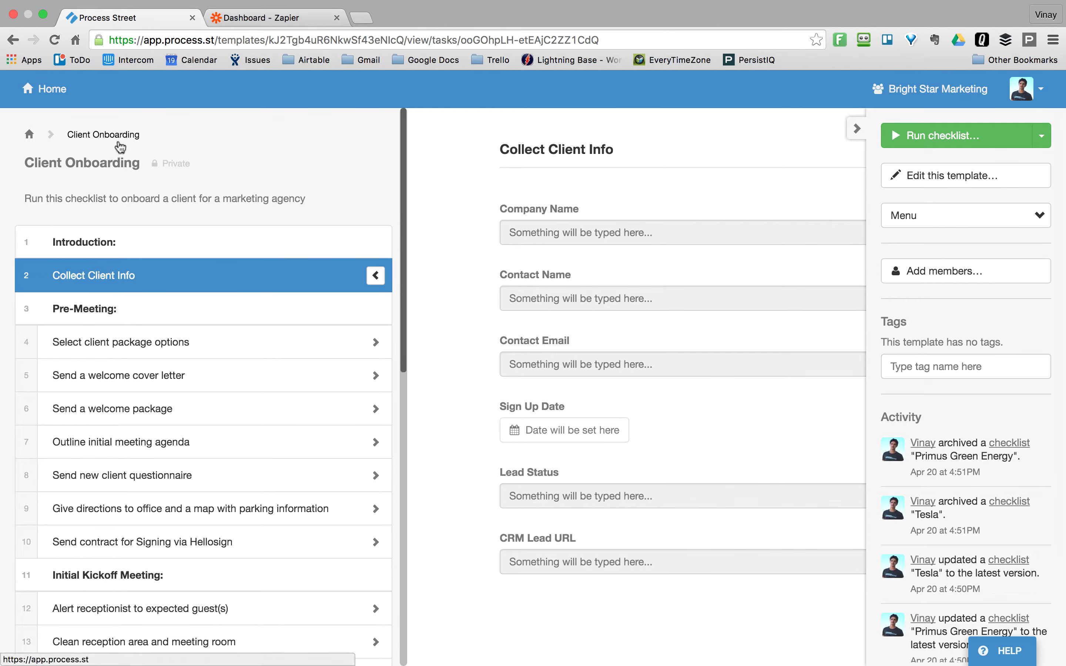
{"action": "left_click", "coordinate": [120, 147]}
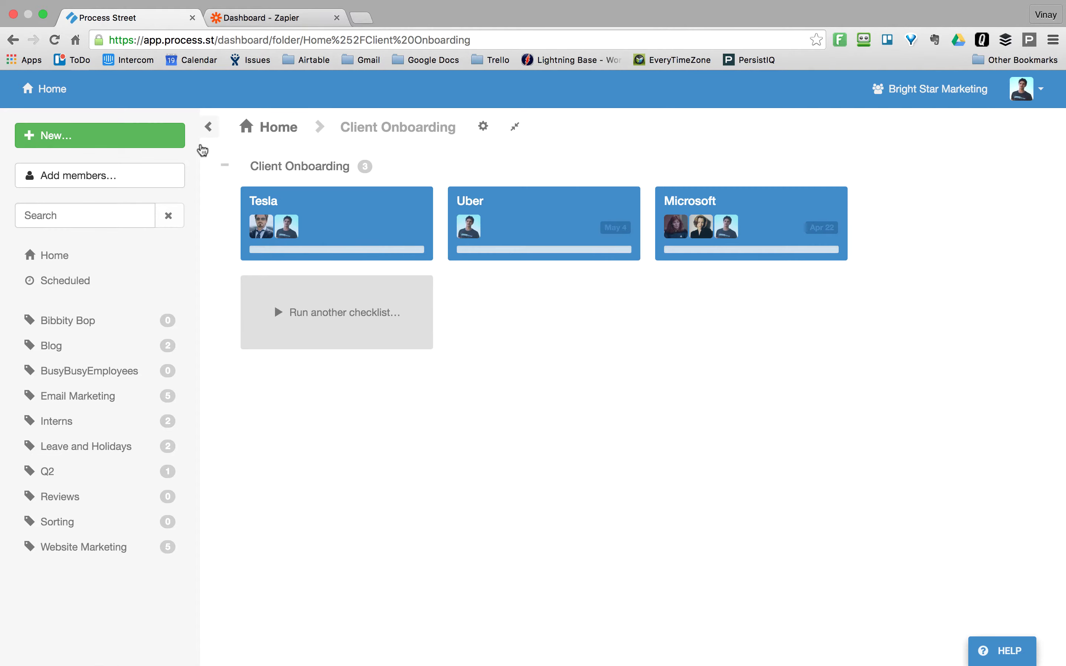
{"action": "left_click", "coordinate": [137, 137]}
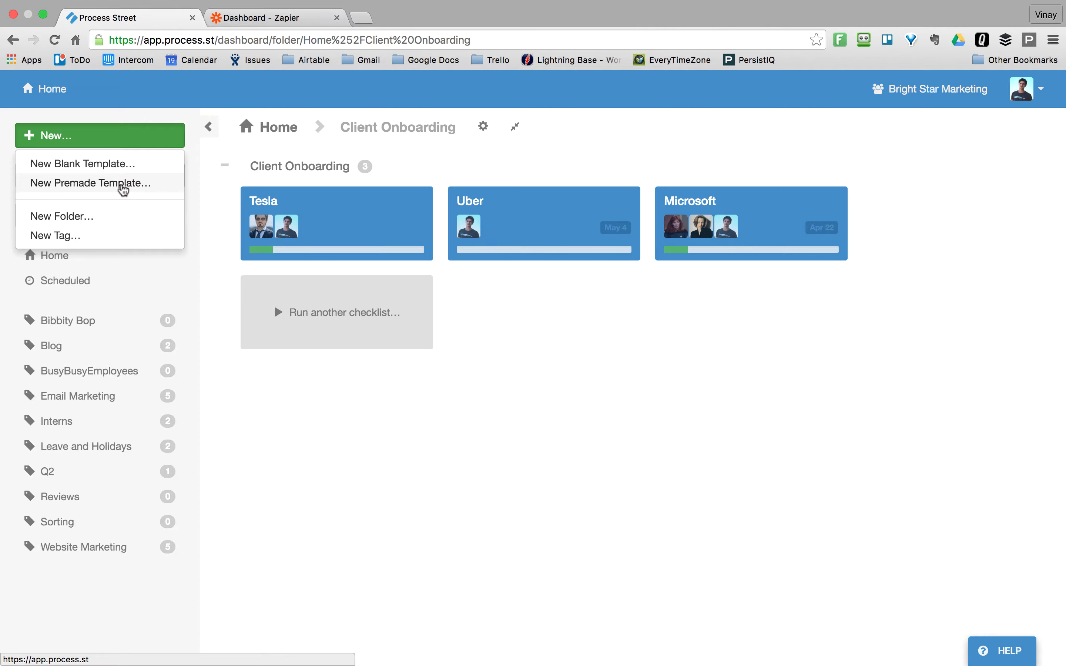
{"action": "left_click", "coordinate": [526, 337]}
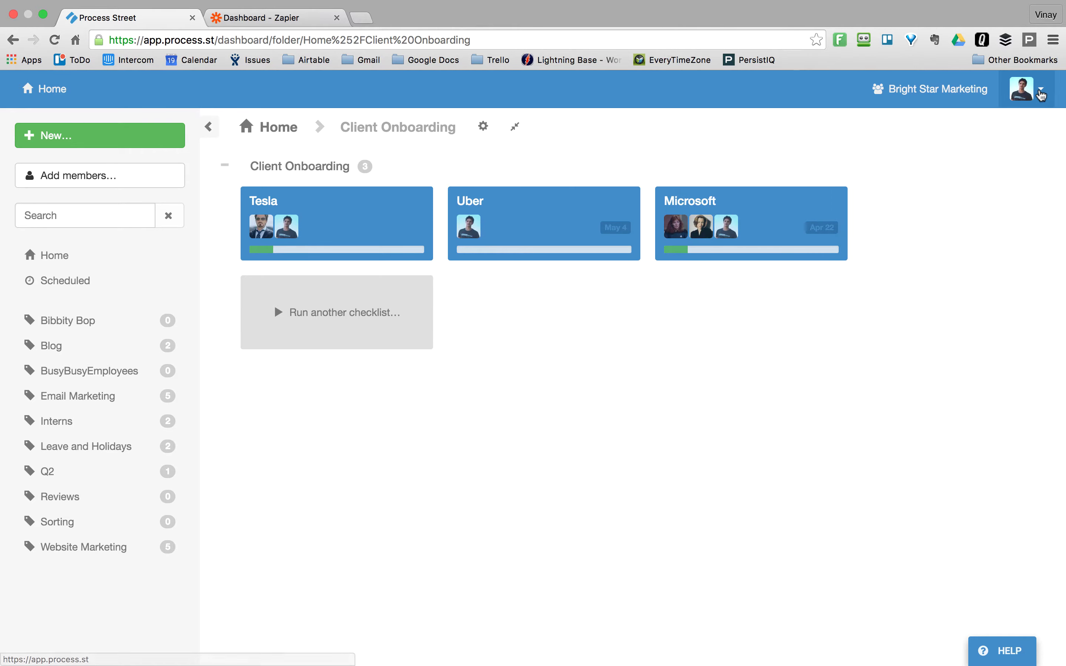
{"action": "left_click", "coordinate": [1026, 89]}
{"action": "left_click", "coordinate": [657, 386]}
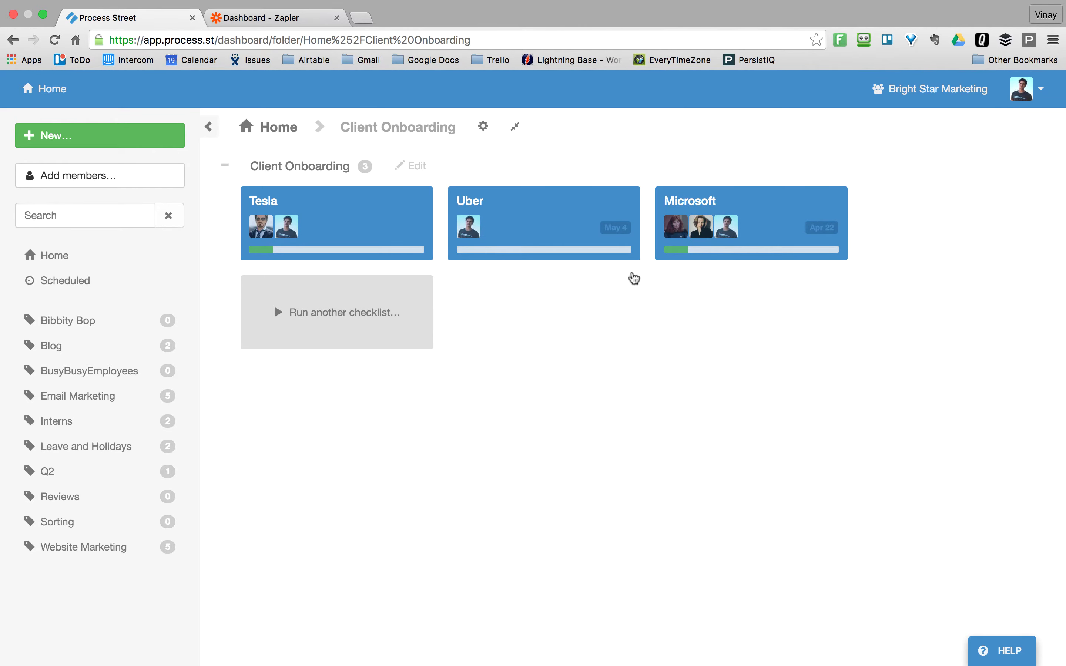
Step: Switch to Zapier and open the Sales zap that creates a Client Onboarding checklist from a won Close opportunity
{"action": "left_click", "coordinate": [263, 27]}
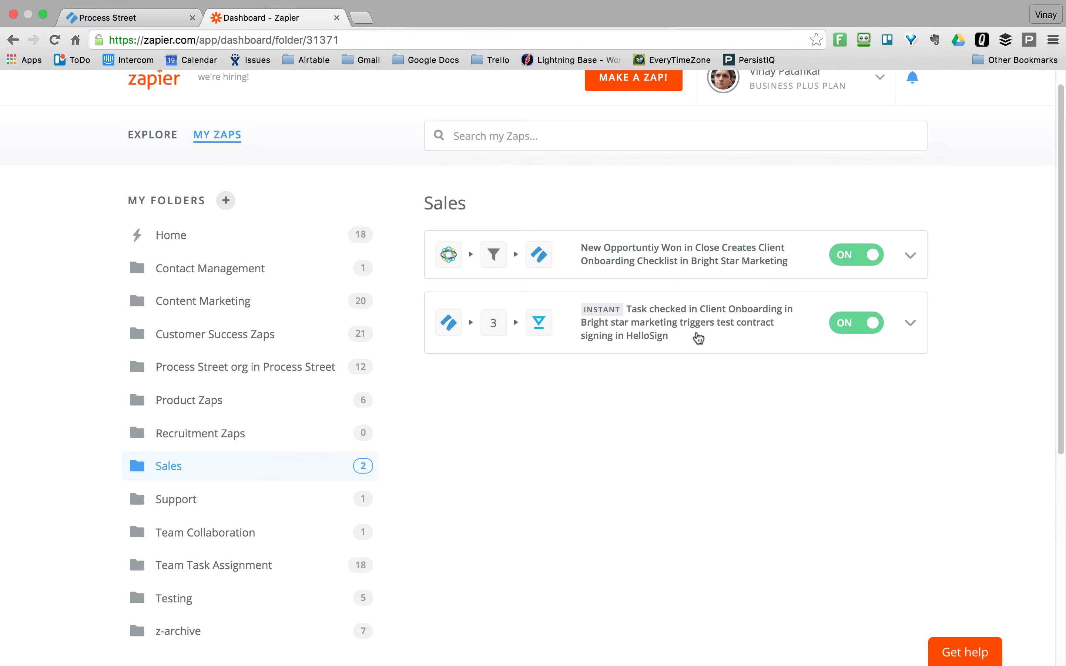
{"action": "left_click", "coordinate": [682, 265]}
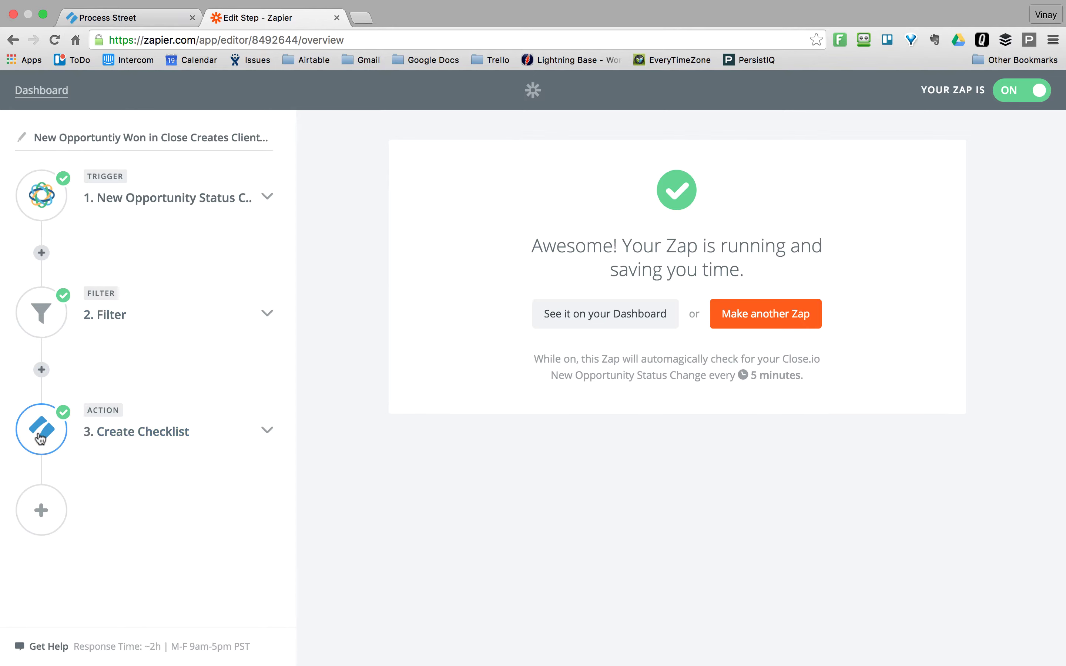
Step: Review the New Opportunity Status Change trigger's event options, connected Close.io account and test page
{"action": "left_click", "coordinate": [163, 199]}
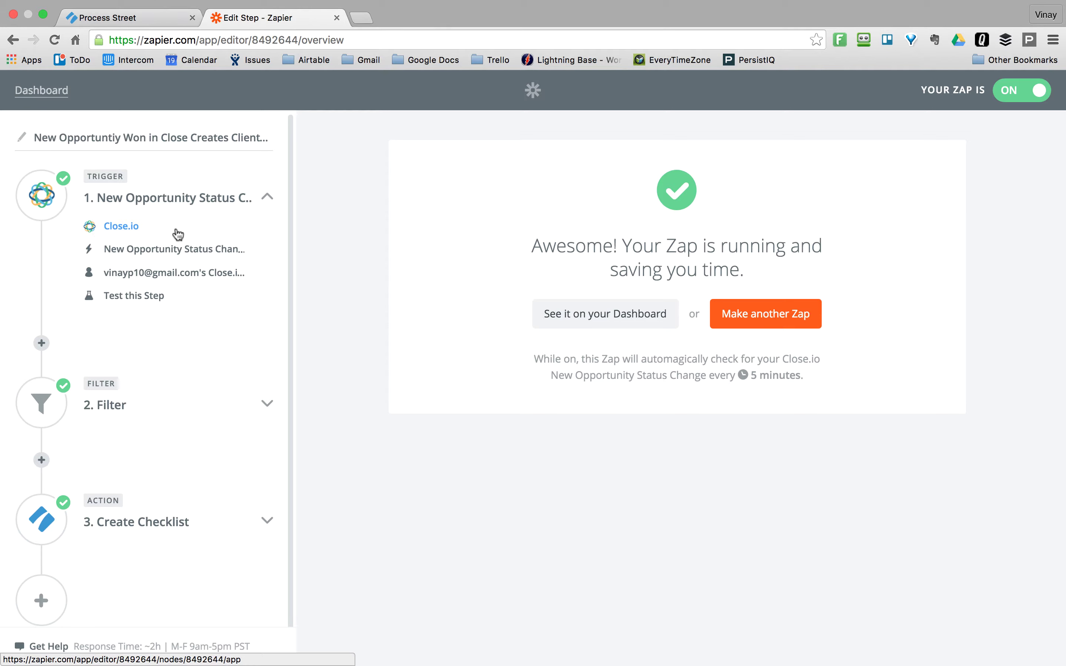
{"action": "left_click", "coordinate": [171, 259]}
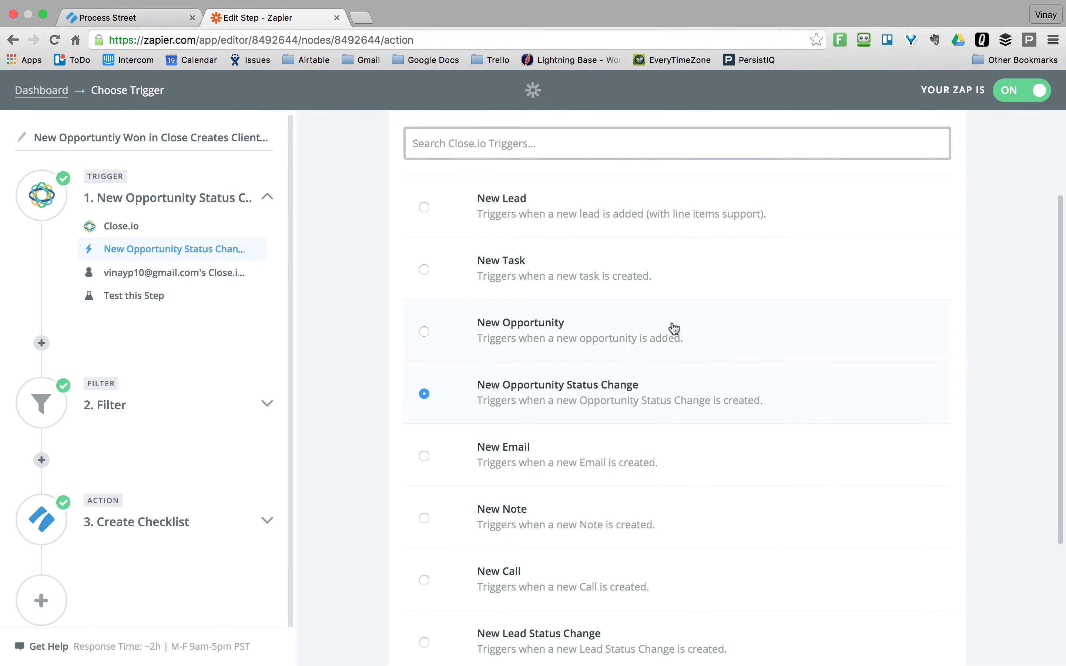
{"action": "scroll", "coordinate": [674, 328], "scroll_direction": "down", "scroll_amount": 3}
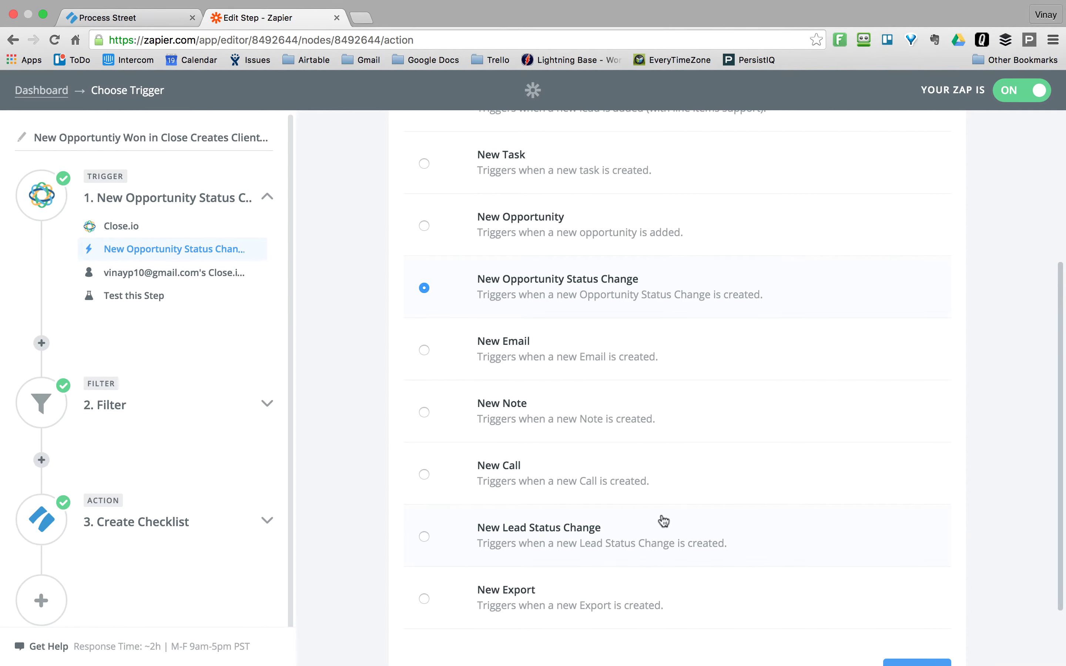
{"action": "scroll", "coordinate": [639, 552], "scroll_direction": "up", "scroll_amount": 1}
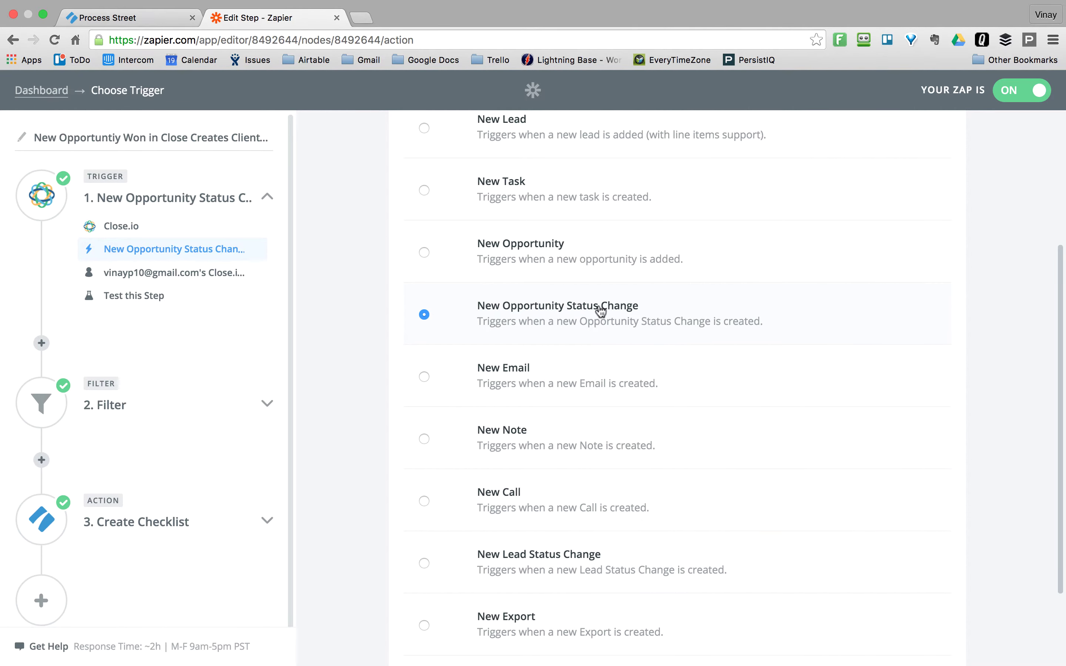
{"action": "left_click", "coordinate": [160, 273]}
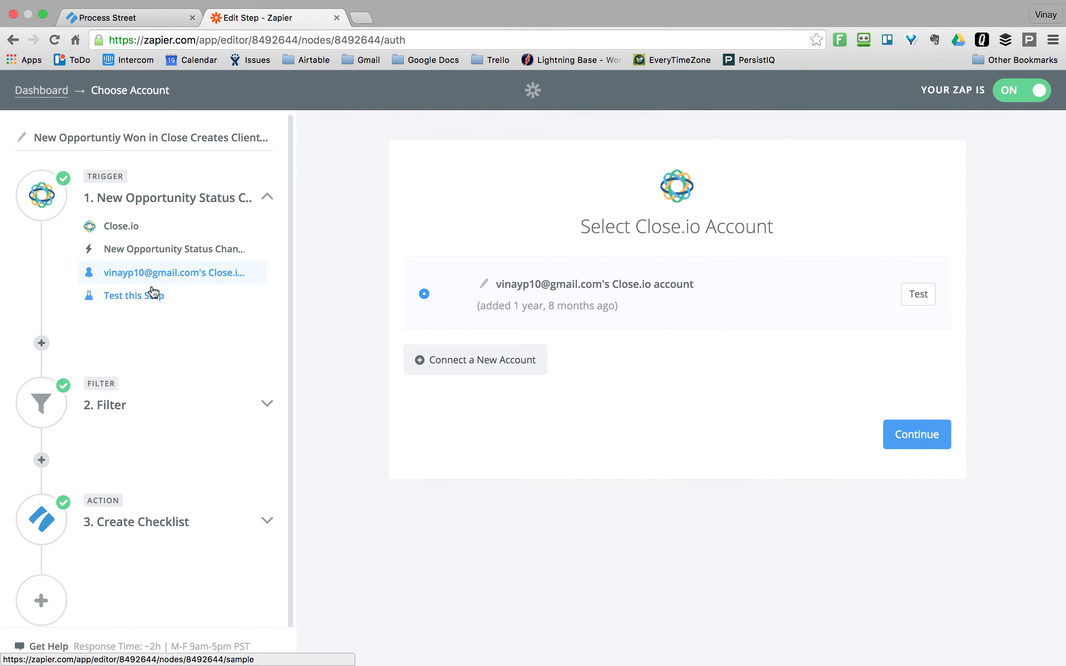
{"action": "left_click", "coordinate": [153, 293]}
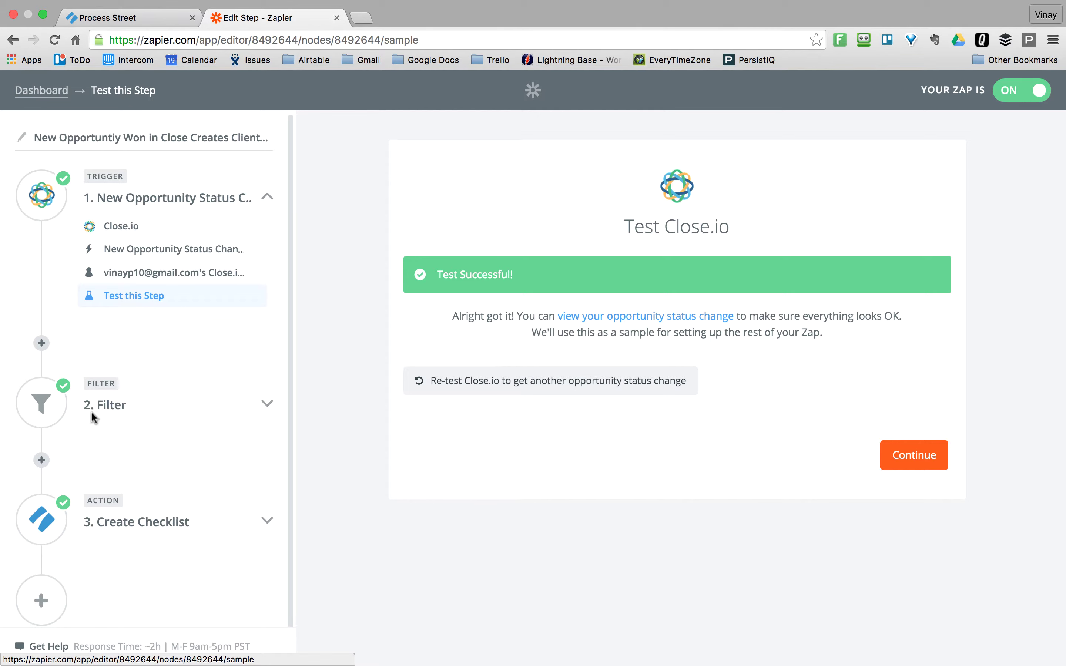
Step: Open the zap's filter for editing and look through the opportunity fields available for its condition
{"action": "left_click", "coordinate": [109, 405]}
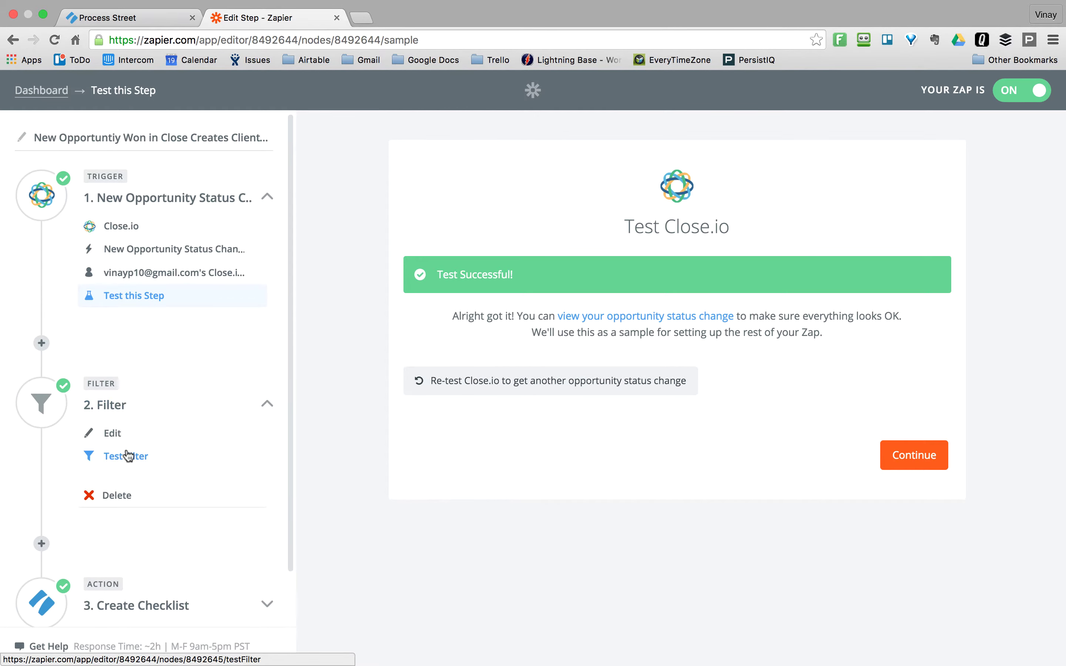
{"action": "left_click", "coordinate": [123, 432]}
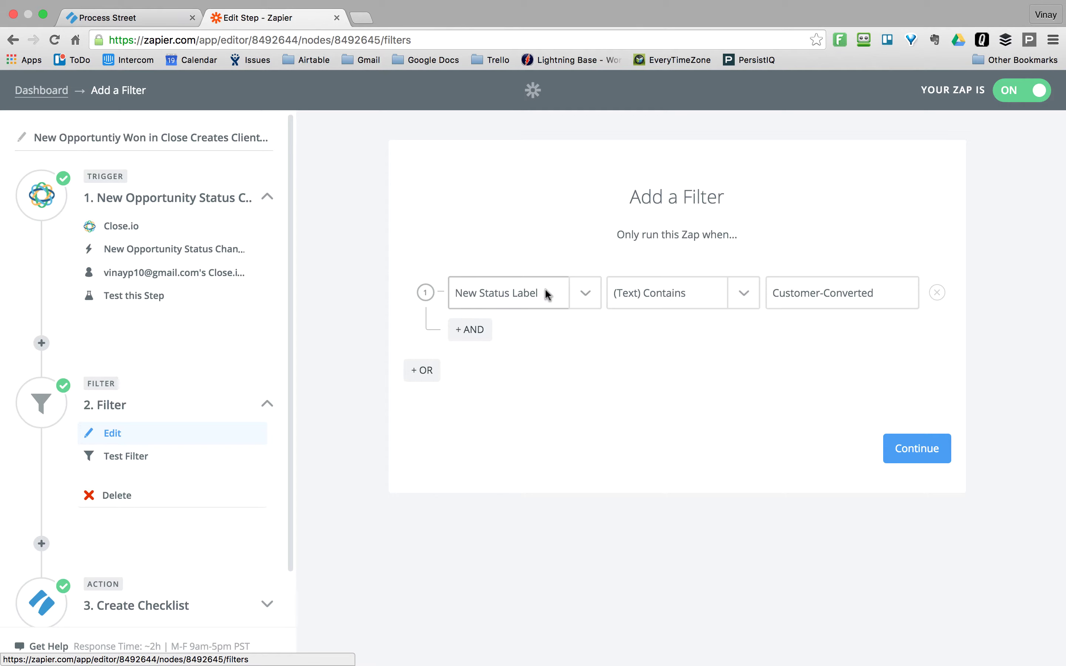
{"action": "left_click", "coordinate": [584, 298]}
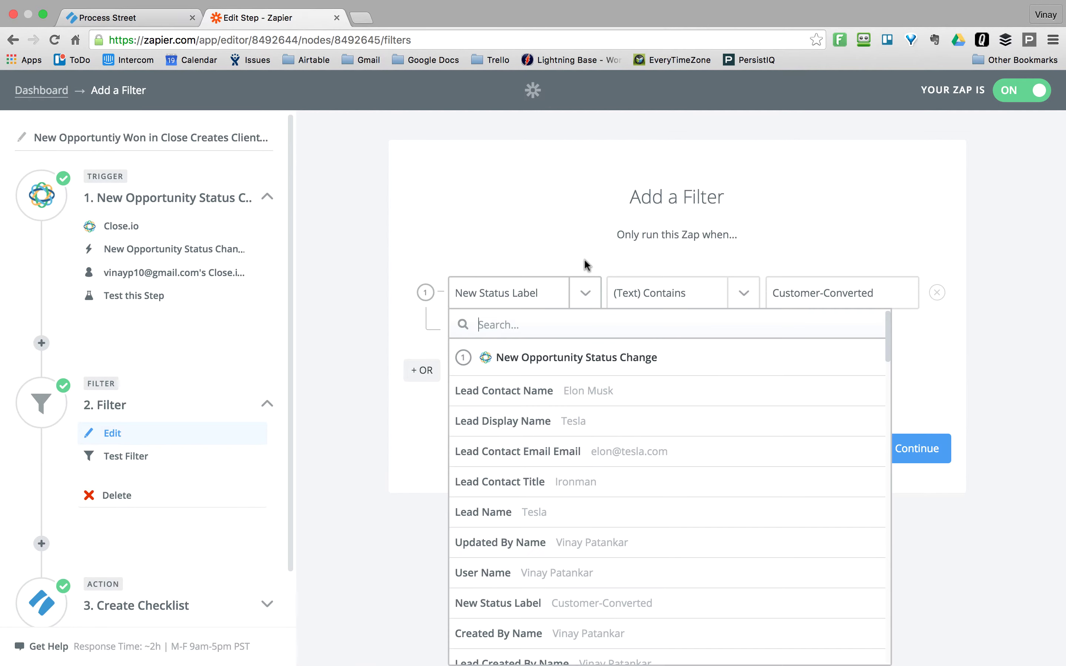
{"action": "scroll", "coordinate": [545, 387], "scroll_direction": "down", "scroll_amount": 5}
{"action": "scroll", "coordinate": [544, 456], "scroll_direction": "down", "scroll_amount": 3}
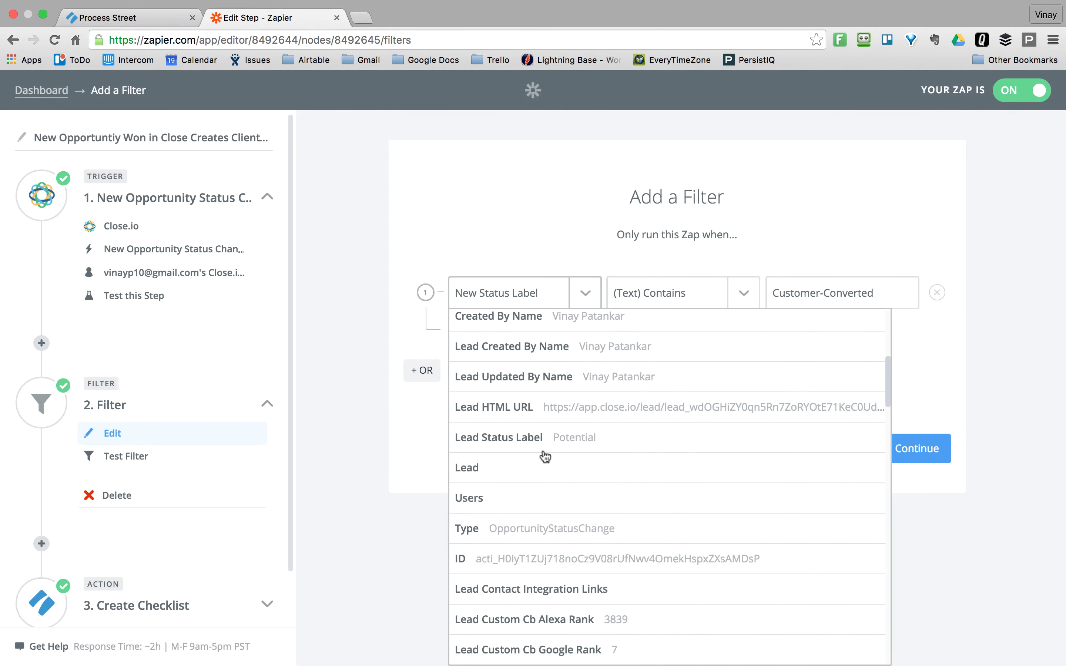
{"action": "left_click", "coordinate": [414, 476]}
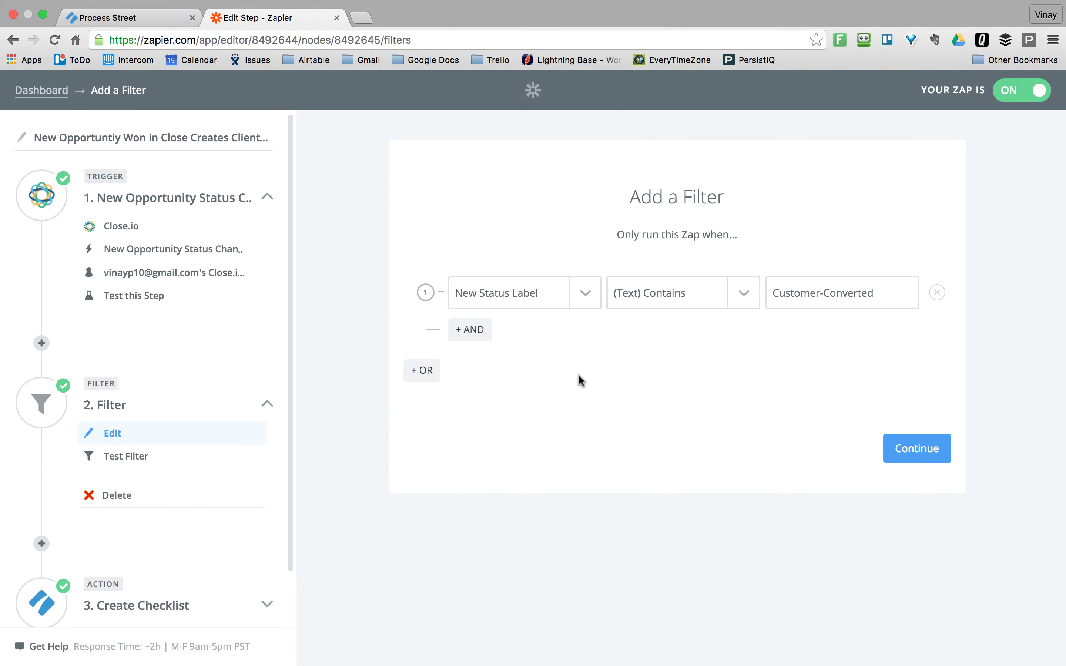
{"action": "scroll", "coordinate": [201, 485], "scroll_direction": "down", "scroll_amount": 2}
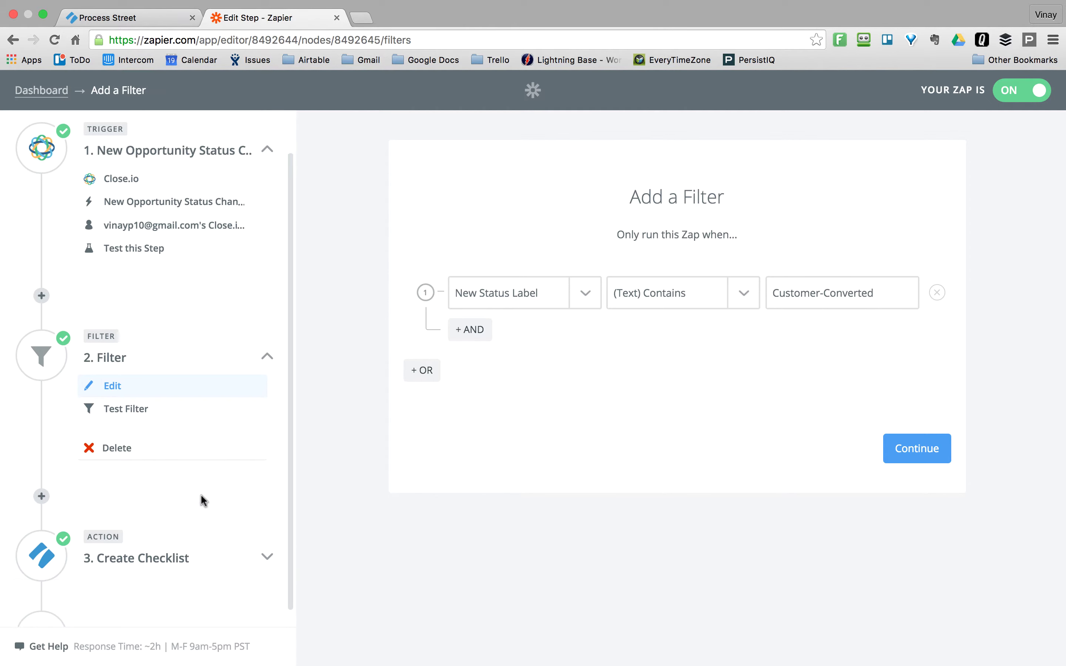
{"action": "scroll", "coordinate": [201, 494], "scroll_direction": "up", "scroll_amount": 2}
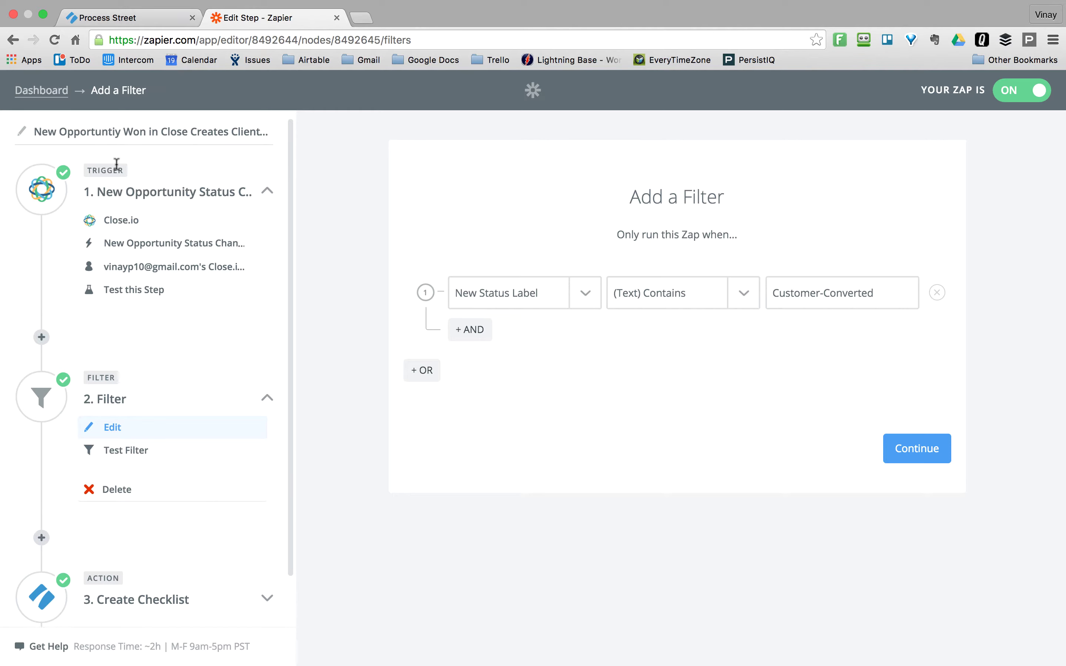
Step: Expand the Create Checklist action and review its app, action type and connected Process Street account
{"action": "scroll", "coordinate": [172, 529], "scroll_direction": "down", "scroll_amount": 2}
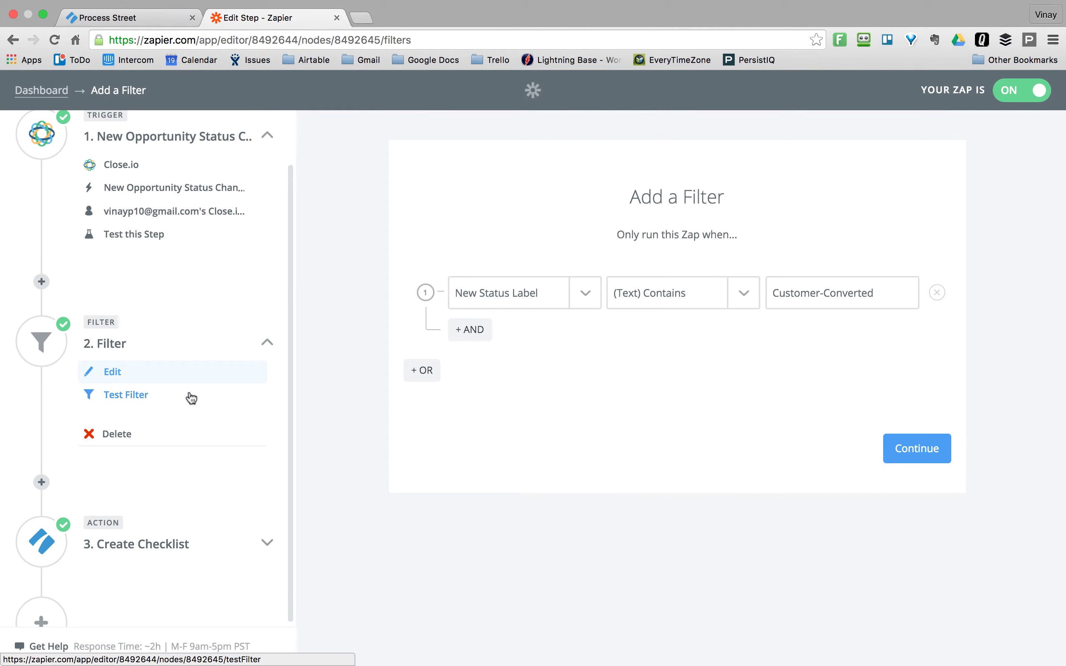
{"action": "scroll", "coordinate": [190, 396], "scroll_direction": "down", "scroll_amount": 2}
{"action": "left_click", "coordinate": [158, 495]}
{"action": "scroll", "coordinate": [227, 440], "scroll_direction": "down", "scroll_amount": 2}
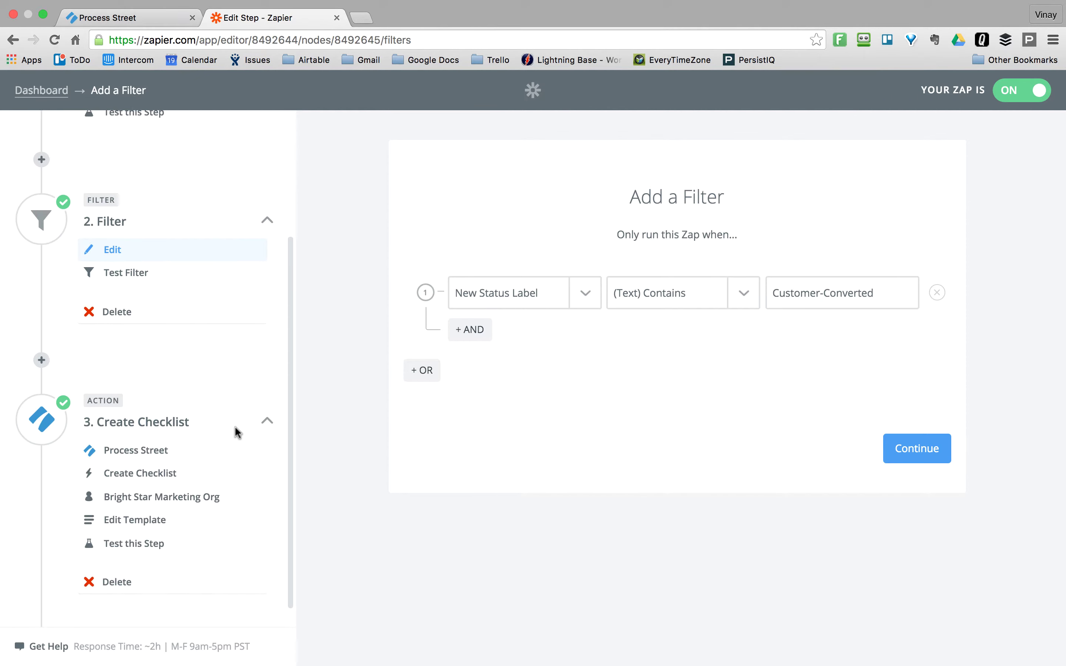
{"action": "left_click", "coordinate": [177, 449]}
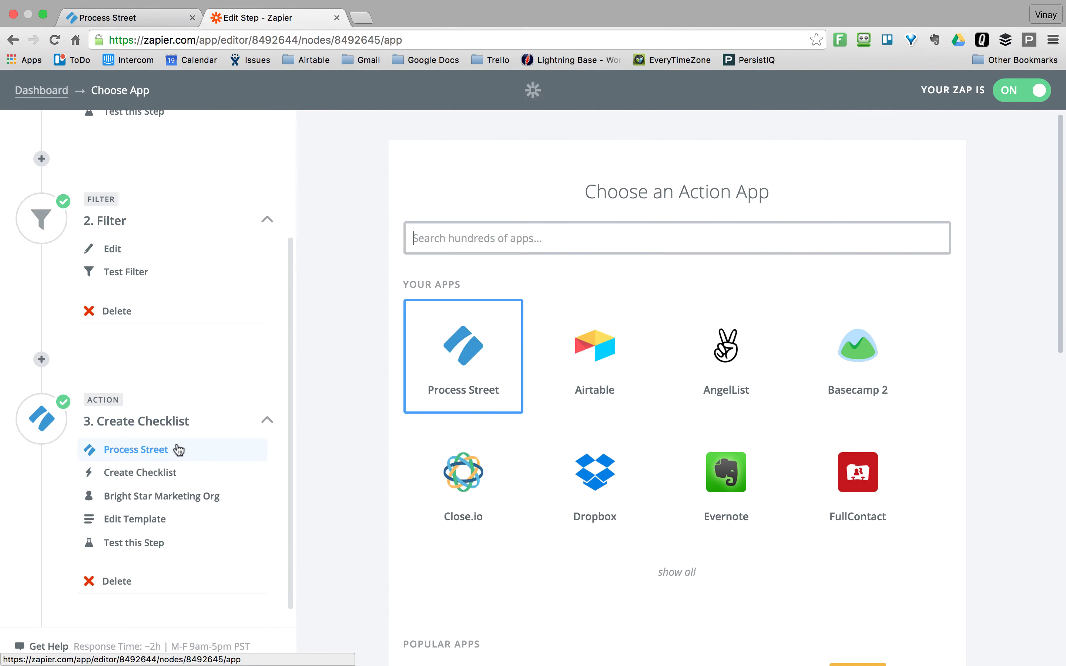
{"action": "left_click", "coordinate": [141, 476]}
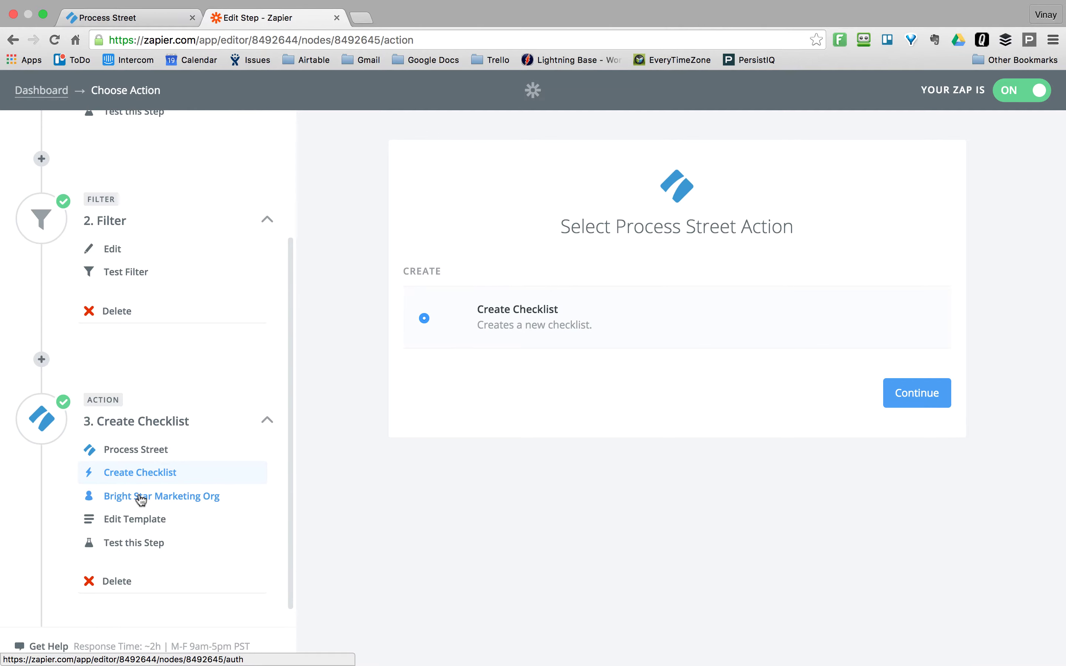
{"action": "left_click", "coordinate": [140, 498]}
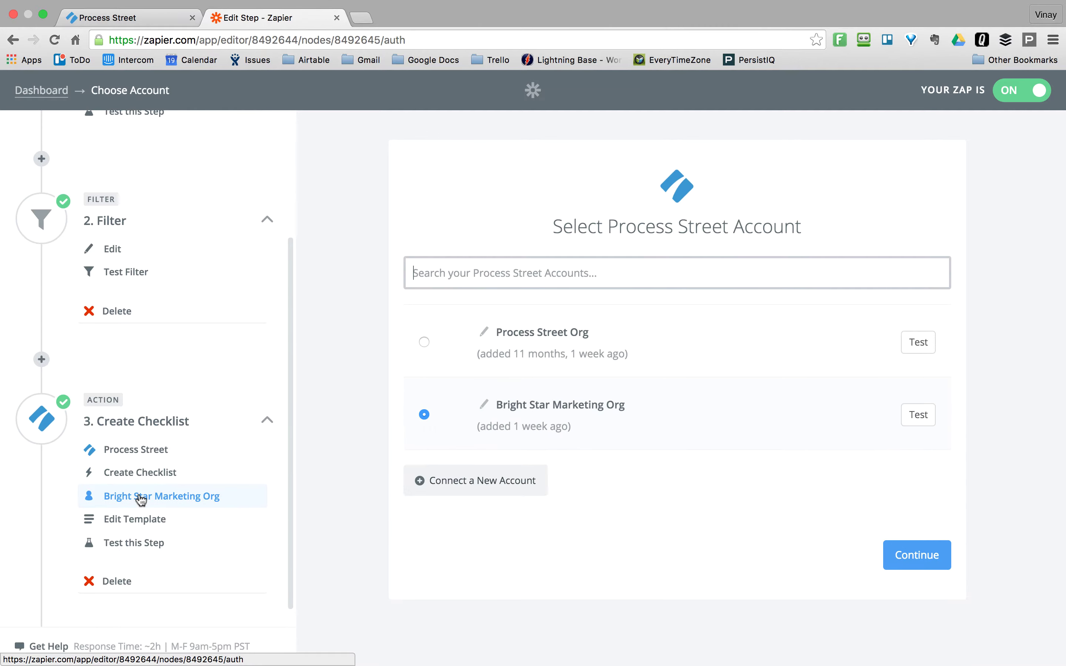
Step: Open the Create Checklist template setup and compare its template and name fields with the Client Onboarding folder in Process Street
{"action": "left_click", "coordinate": [132, 525]}
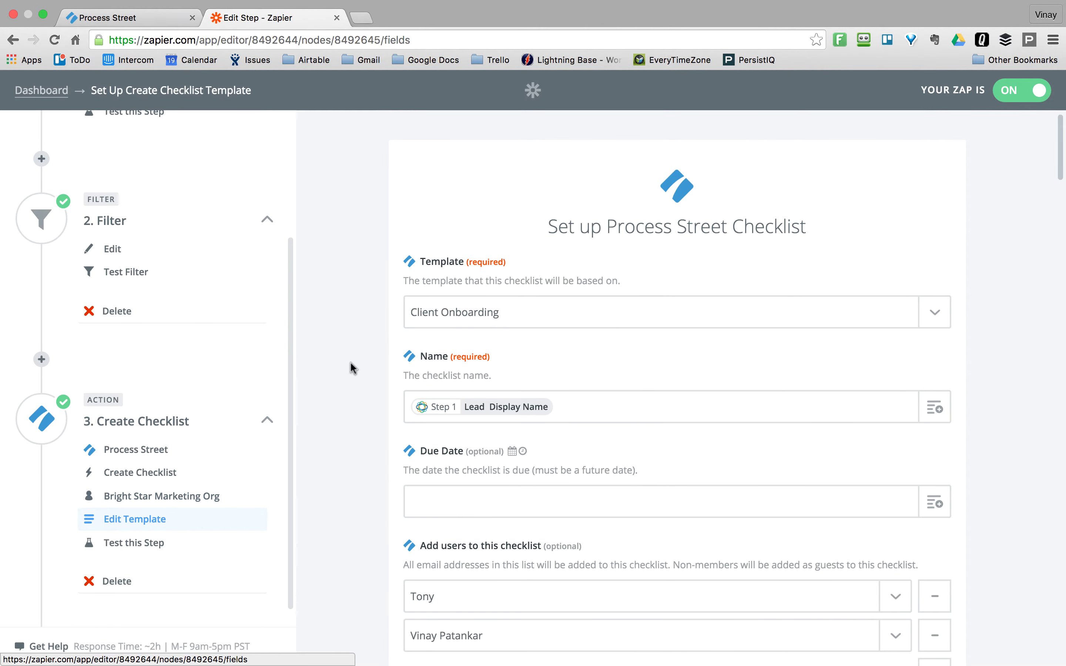
{"action": "scroll", "coordinate": [377, 347], "scroll_direction": "down", "scroll_amount": 1}
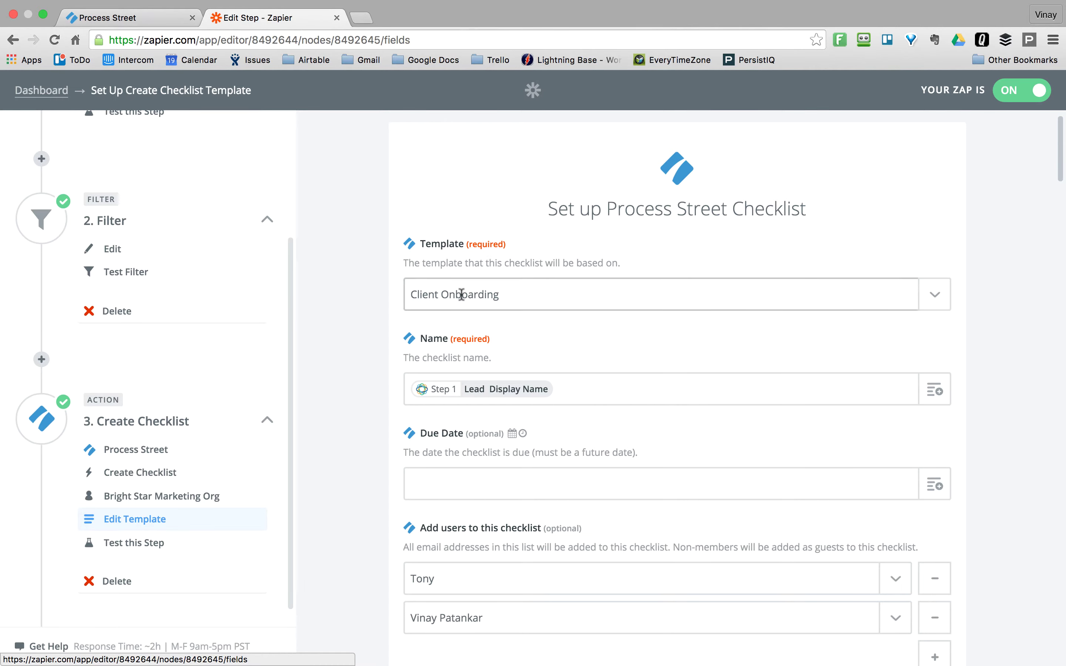
{"action": "left_click", "coordinate": [129, 19]}
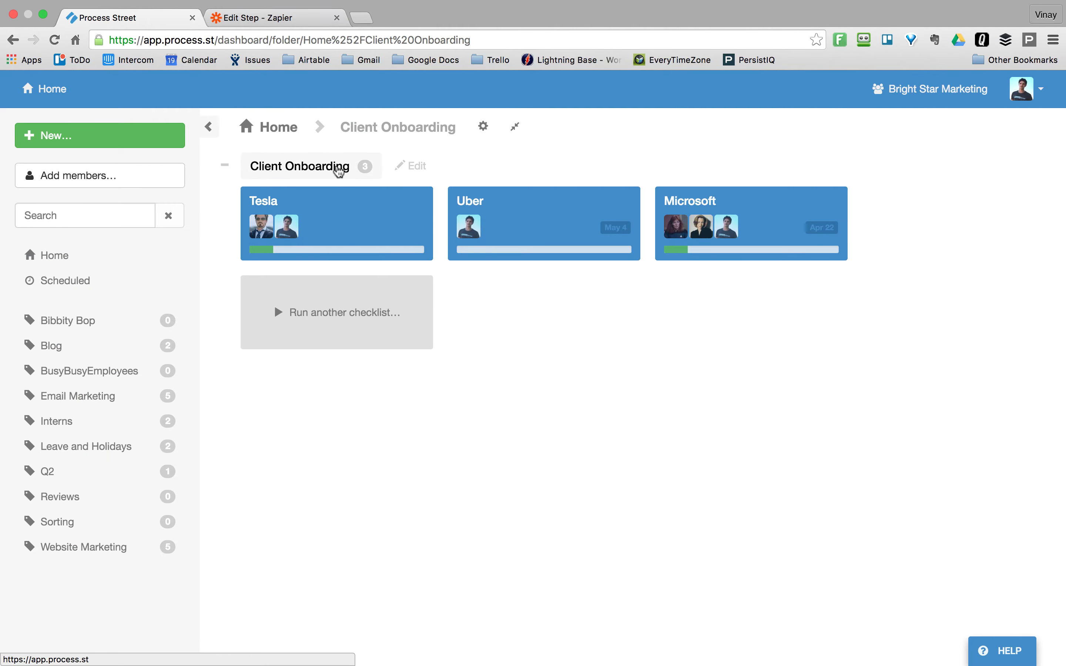
{"action": "left_click", "coordinate": [277, 18]}
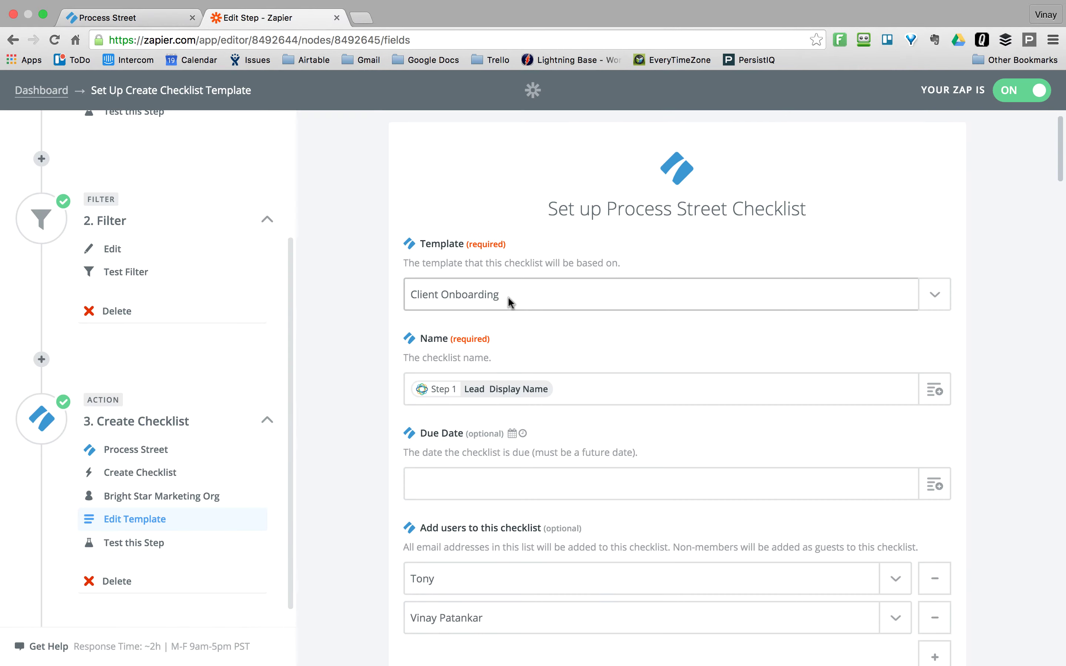
{"action": "scroll", "coordinate": [507, 296], "scroll_direction": "down", "scroll_amount": 3}
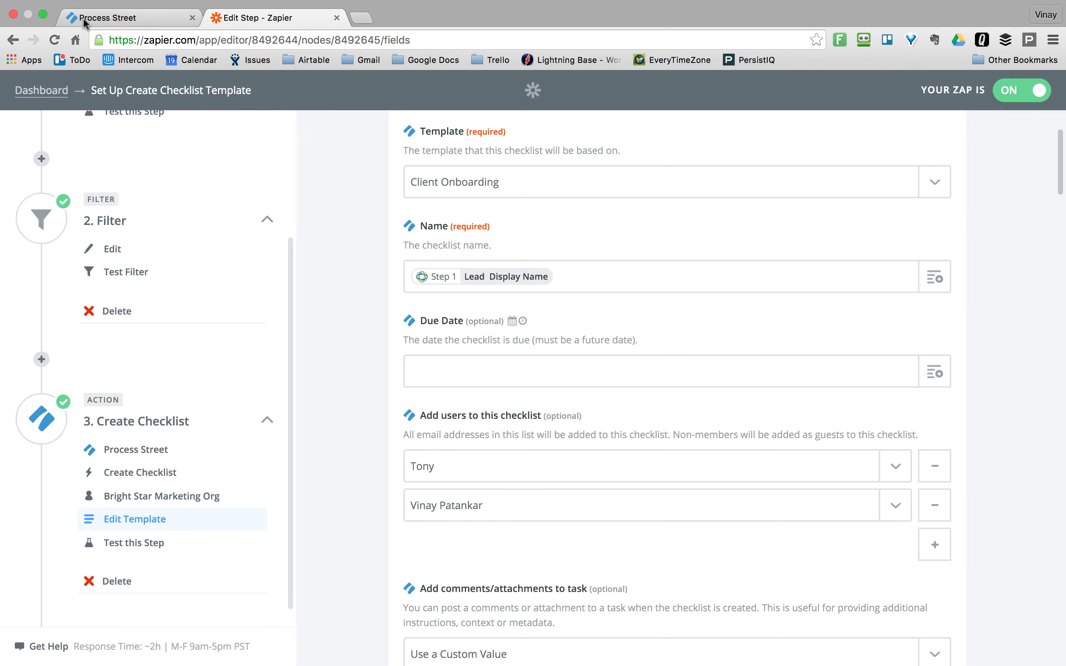
{"action": "left_click", "coordinate": [95, 18]}
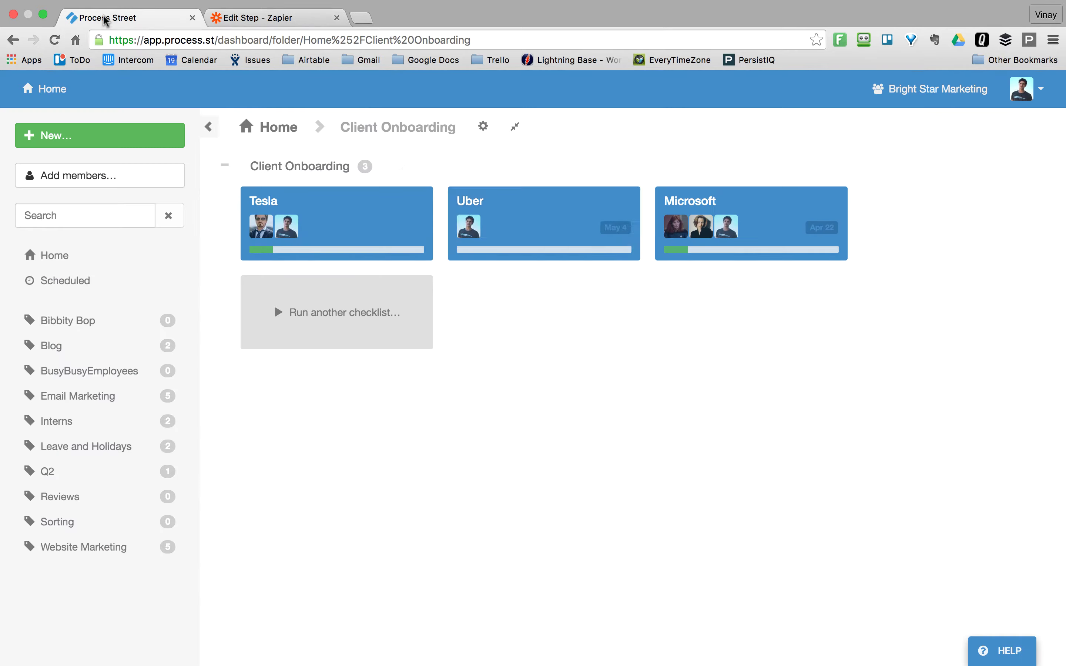
{"action": "left_click", "coordinate": [289, 19]}
{"action": "scroll", "coordinate": [363, 335], "scroll_direction": "down", "scroll_amount": 3}
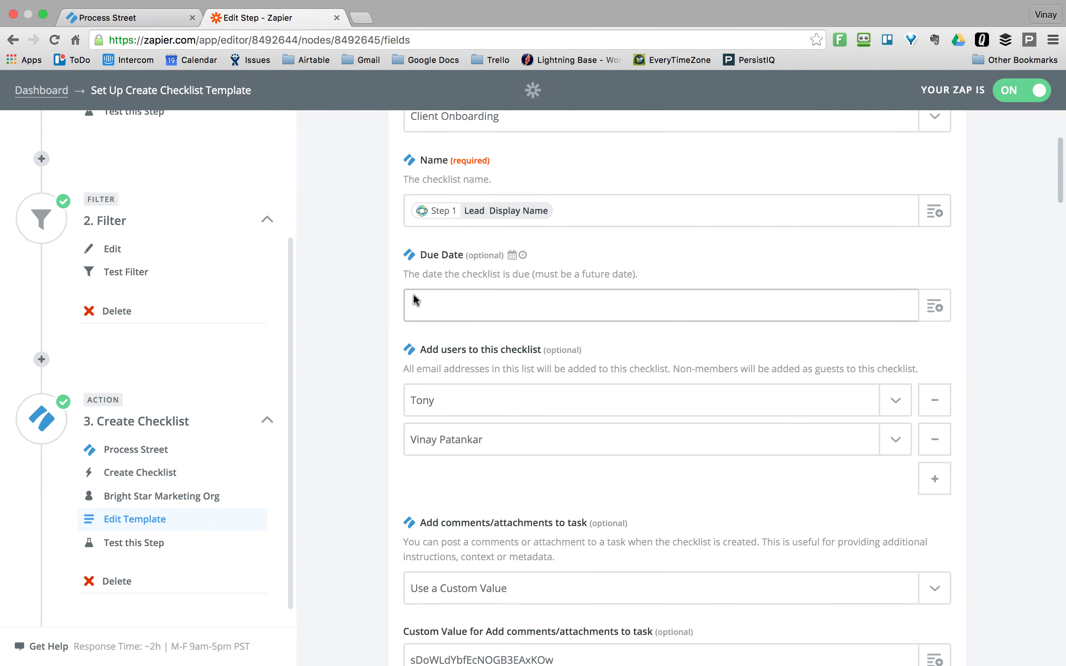
Step: Add a third checklist user row set to Use a Custom Value, browse the trigger's lead fields for it, and remove the row
{"action": "scroll", "coordinate": [361, 350], "scroll_direction": "down", "scroll_amount": 4}
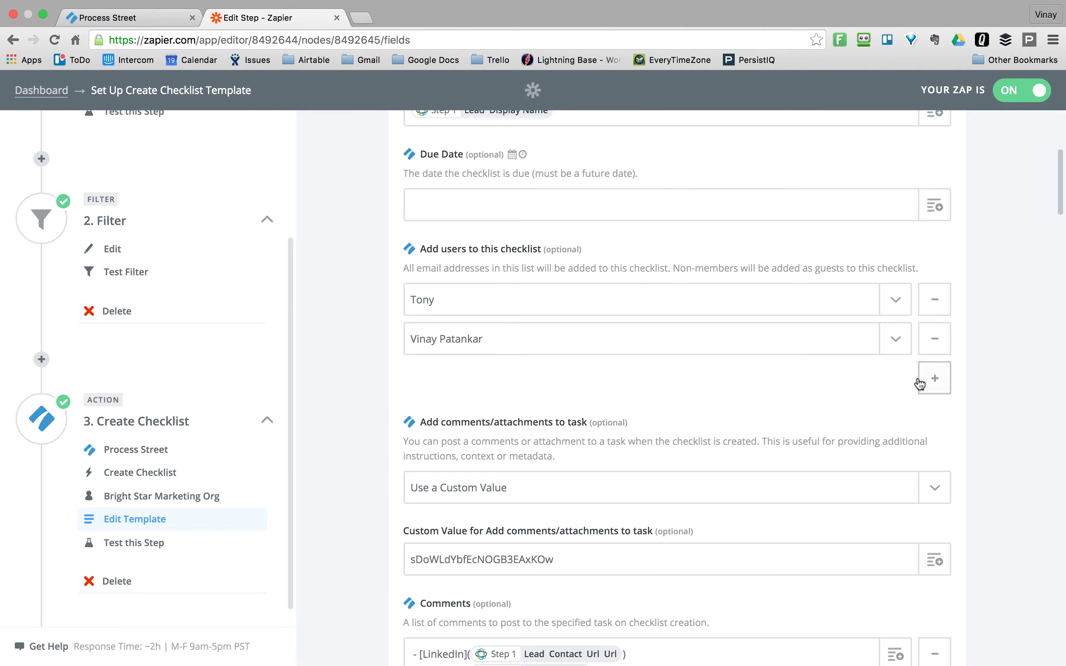
{"action": "left_click", "coordinate": [934, 377]}
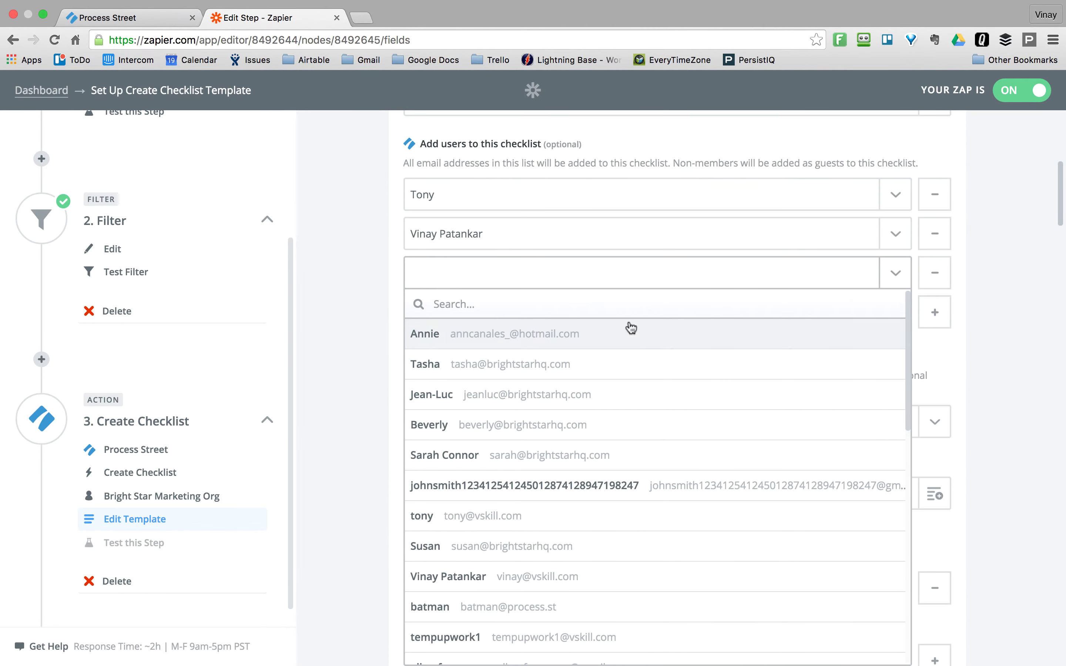
{"action": "type", "text": "cus"}
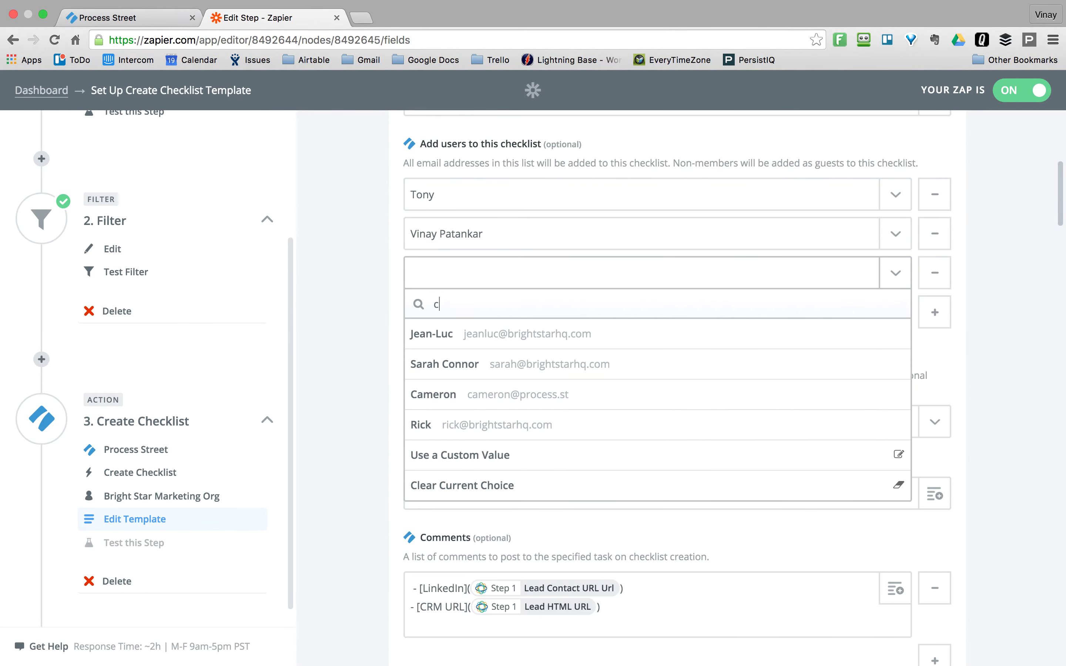
{"action": "left_click", "coordinate": [667, 342]}
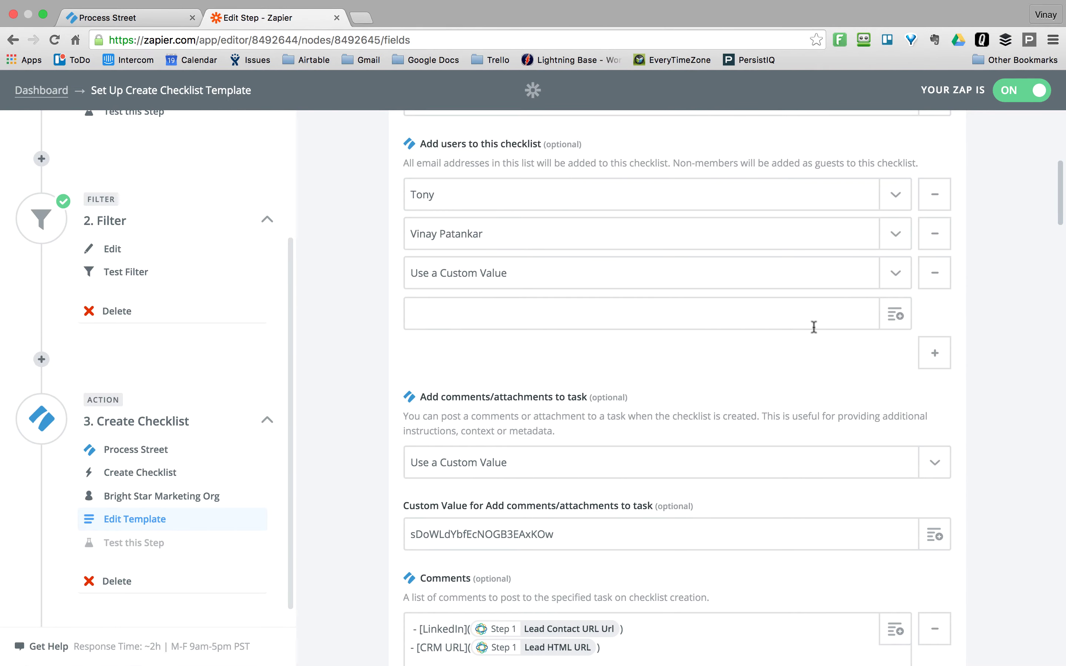
{"action": "left_click", "coordinate": [895, 326]}
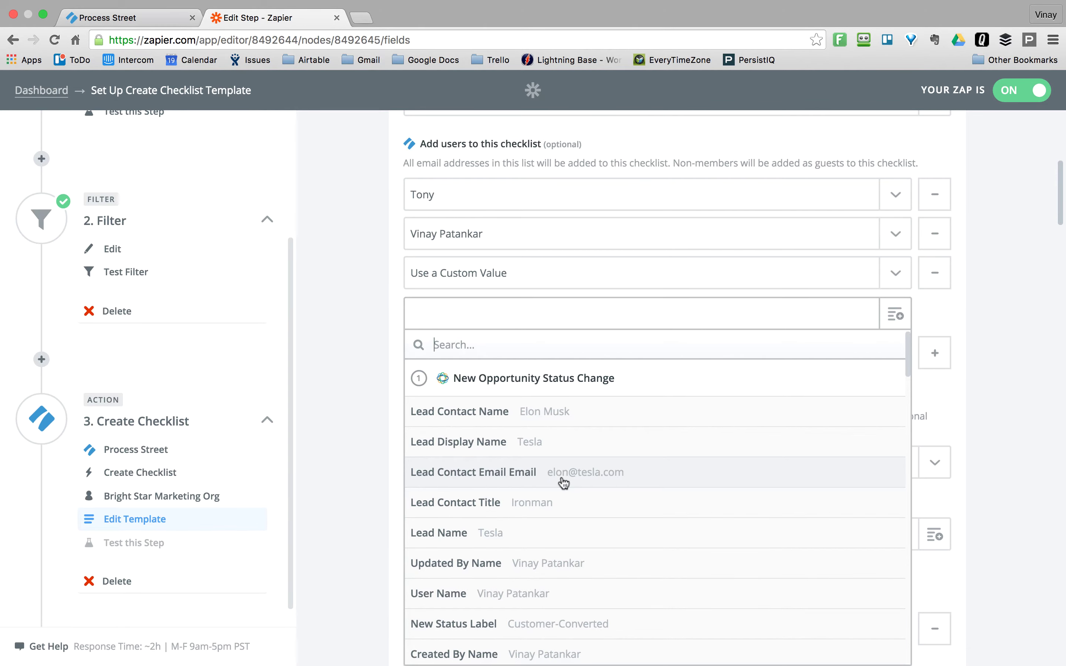
{"action": "left_click", "coordinate": [355, 364]}
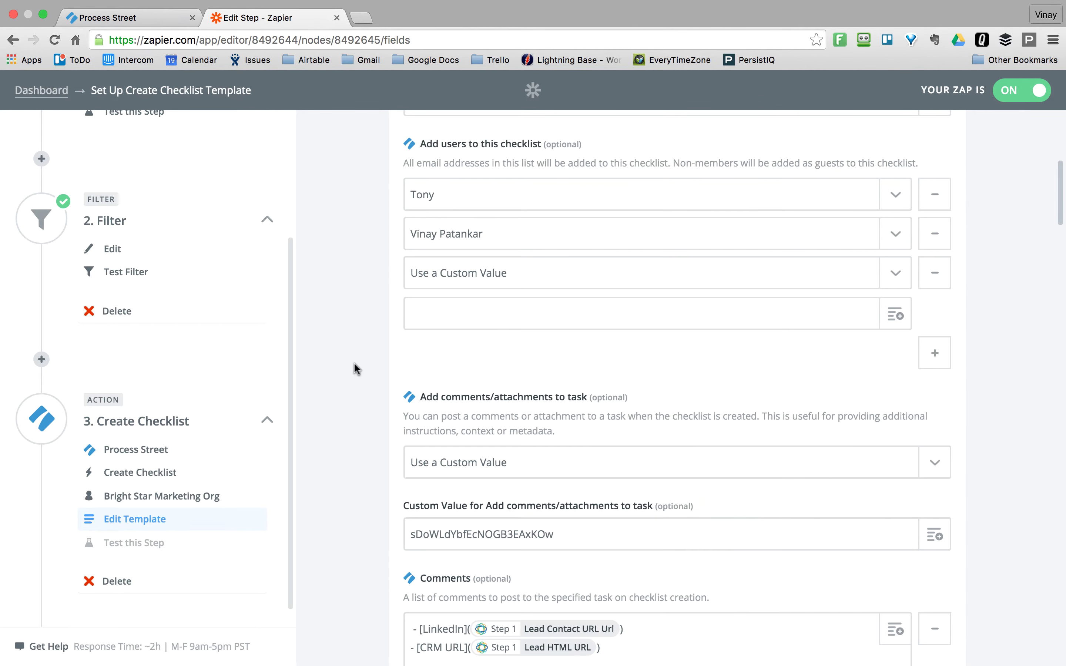
{"action": "left_click", "coordinate": [933, 282]}
Step: Review the task comment settings and remove the space before [LinkedIn] in the Comments field
{"action": "scroll", "coordinate": [410, 308], "scroll_direction": "down", "scroll_amount": 3}
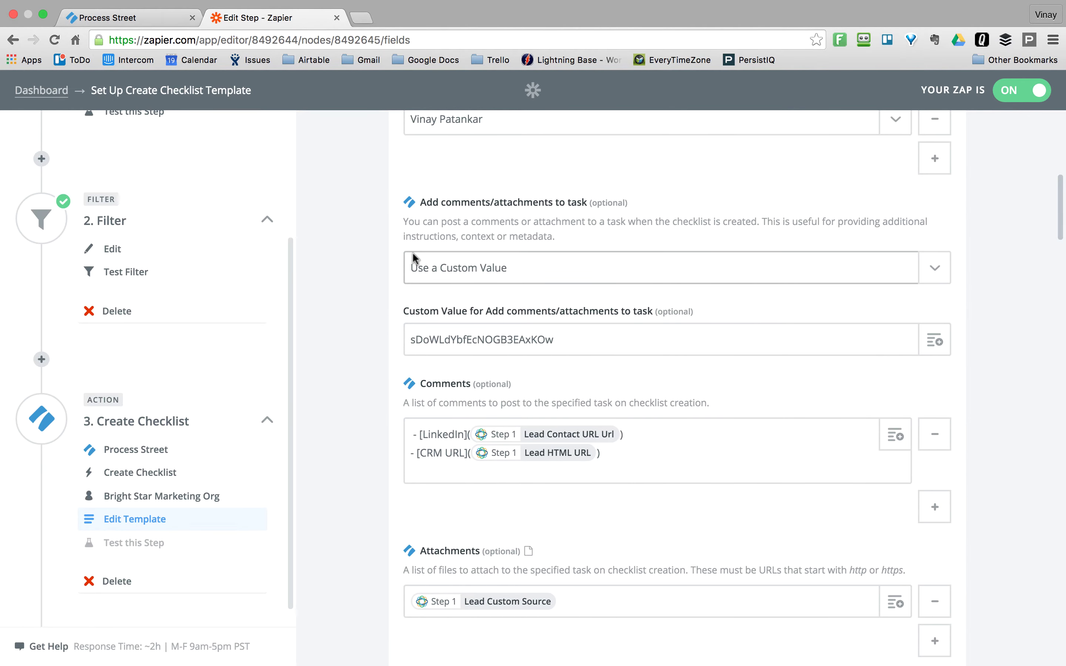
{"action": "scroll", "coordinate": [415, 254], "scroll_direction": "down", "scroll_amount": 1}
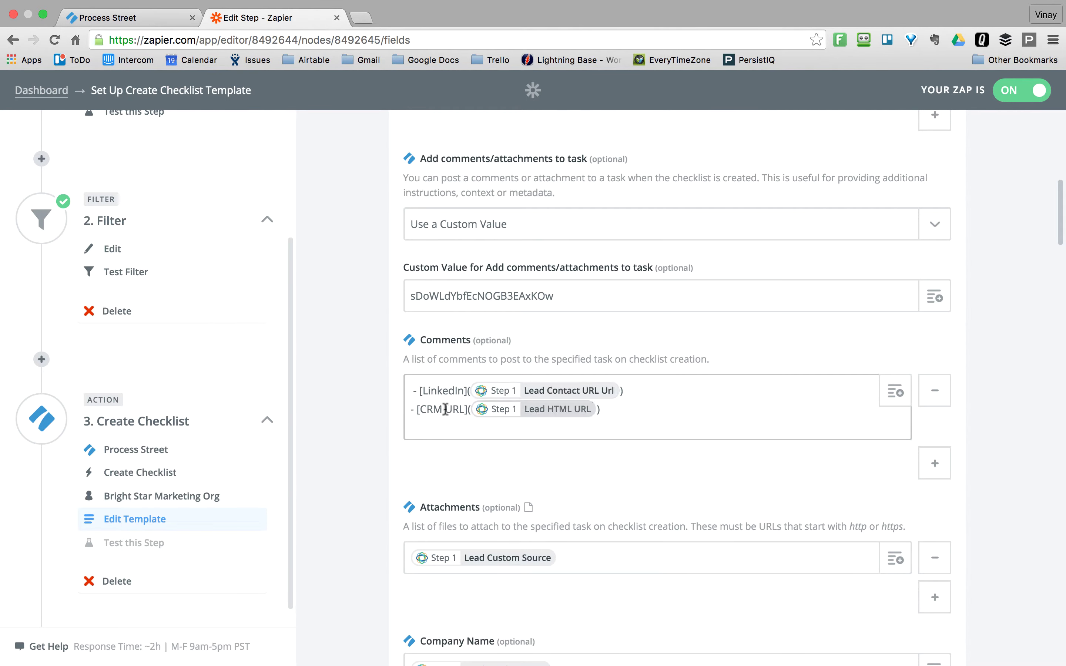
{"action": "scroll", "coordinate": [366, 350], "scroll_direction": "down", "scroll_amount": 3}
{"action": "scroll", "coordinate": [364, 352], "scroll_direction": "up", "scroll_amount": 2}
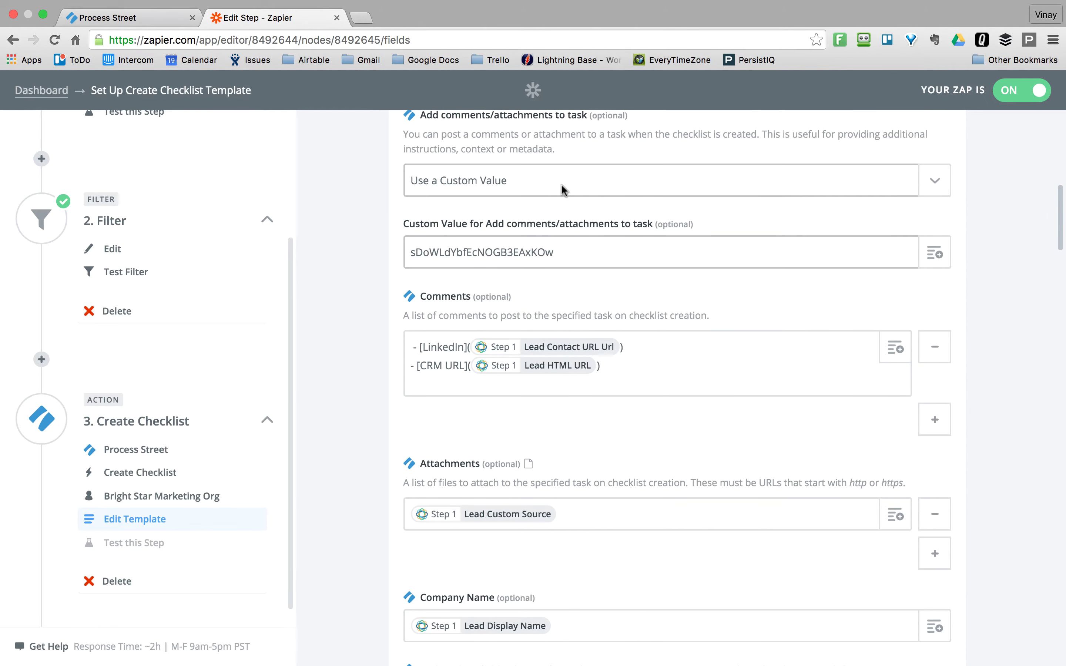
{"action": "scroll", "coordinate": [570, 258], "scroll_direction": "up", "scroll_amount": 1}
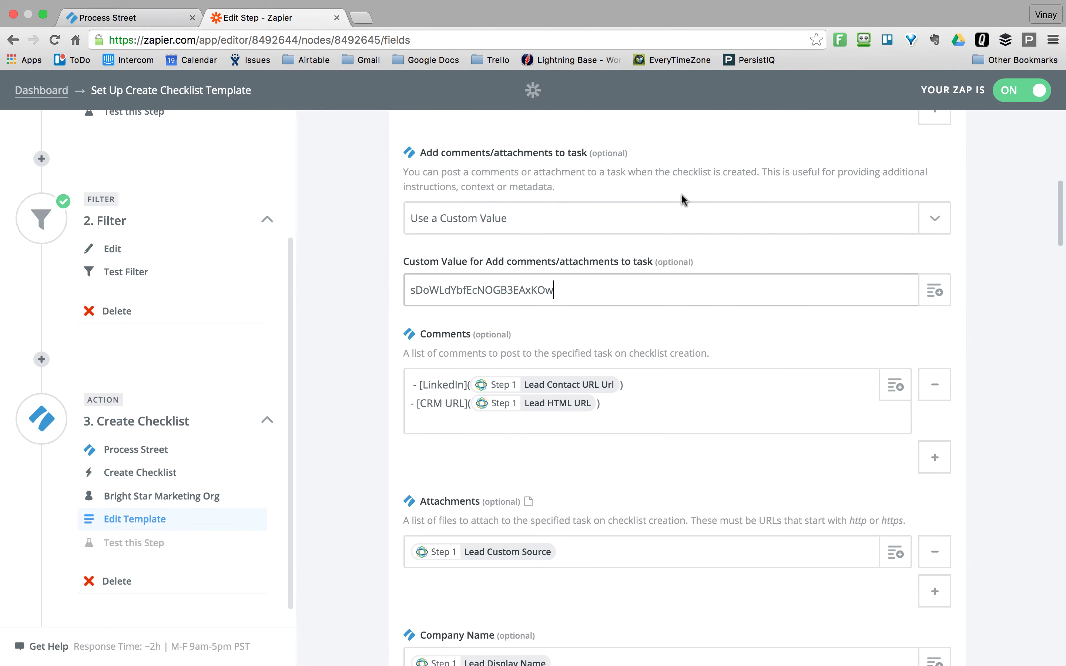
{"action": "scroll", "coordinate": [613, 300], "scroll_direction": "down", "scroll_amount": 2}
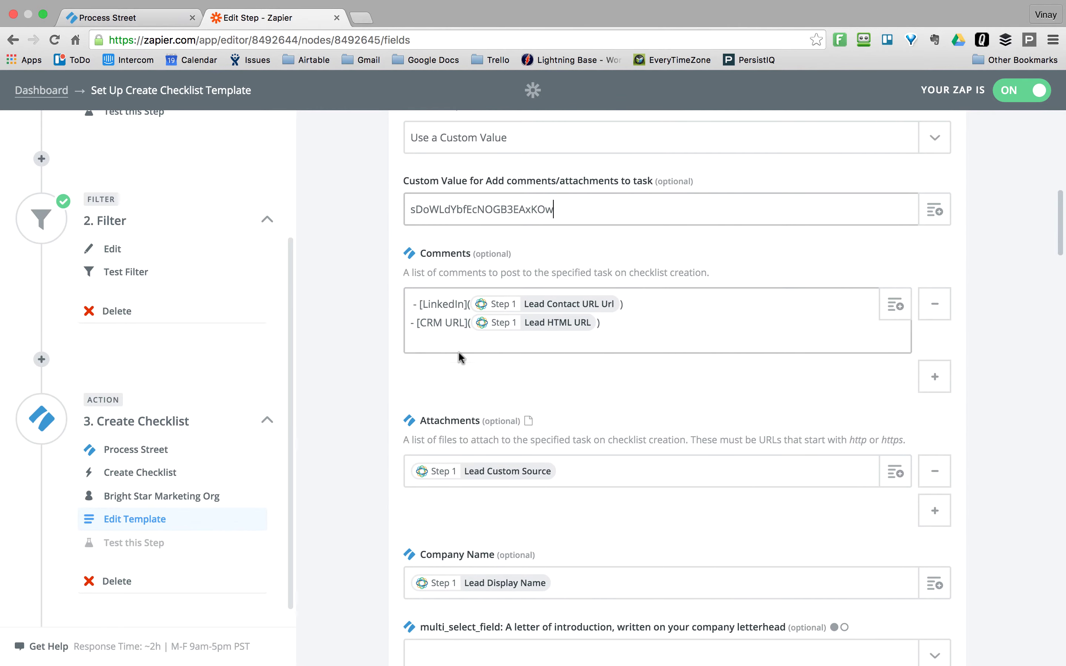
{"action": "scroll", "coordinate": [528, 333], "scroll_direction": "down", "scroll_amount": 1}
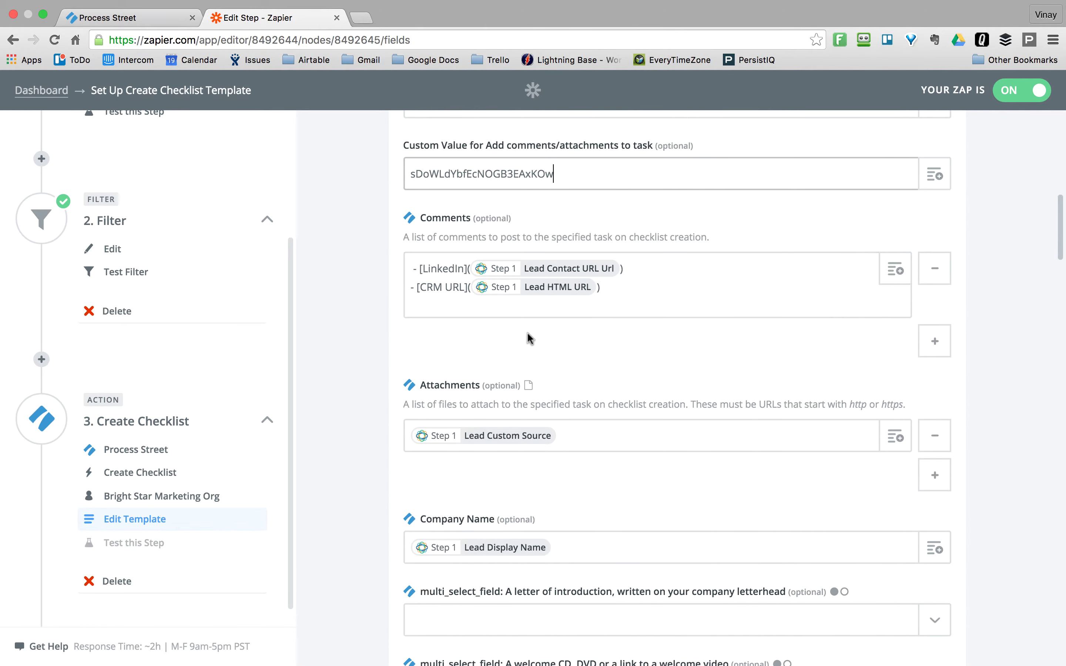
{"action": "left_click", "coordinate": [419, 270]}
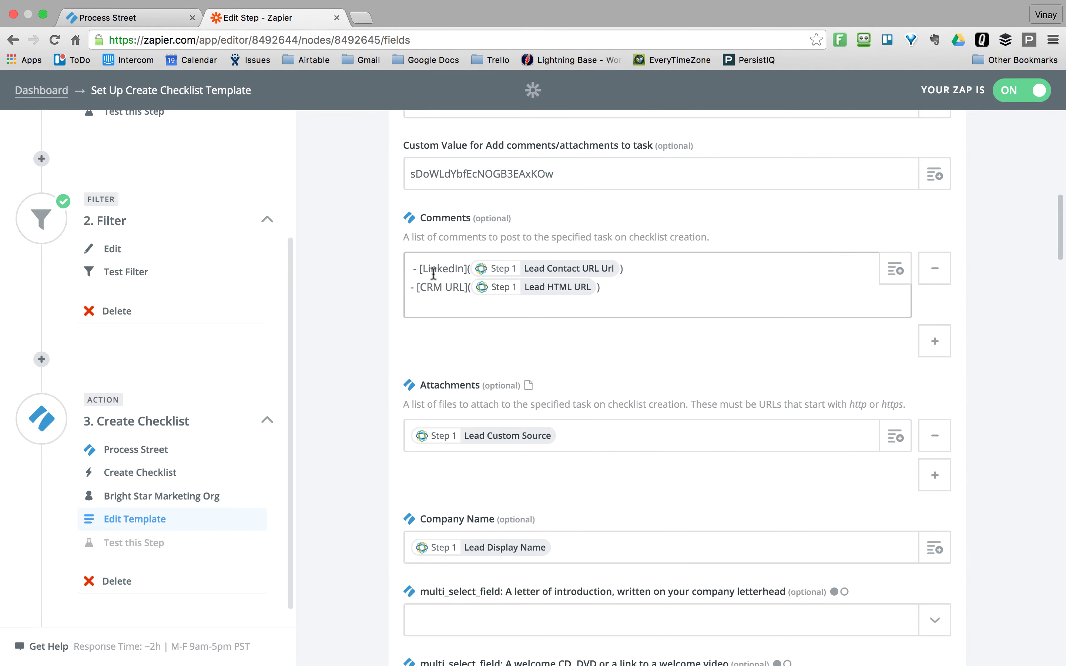
{"action": "key", "text": "BackSpace"}
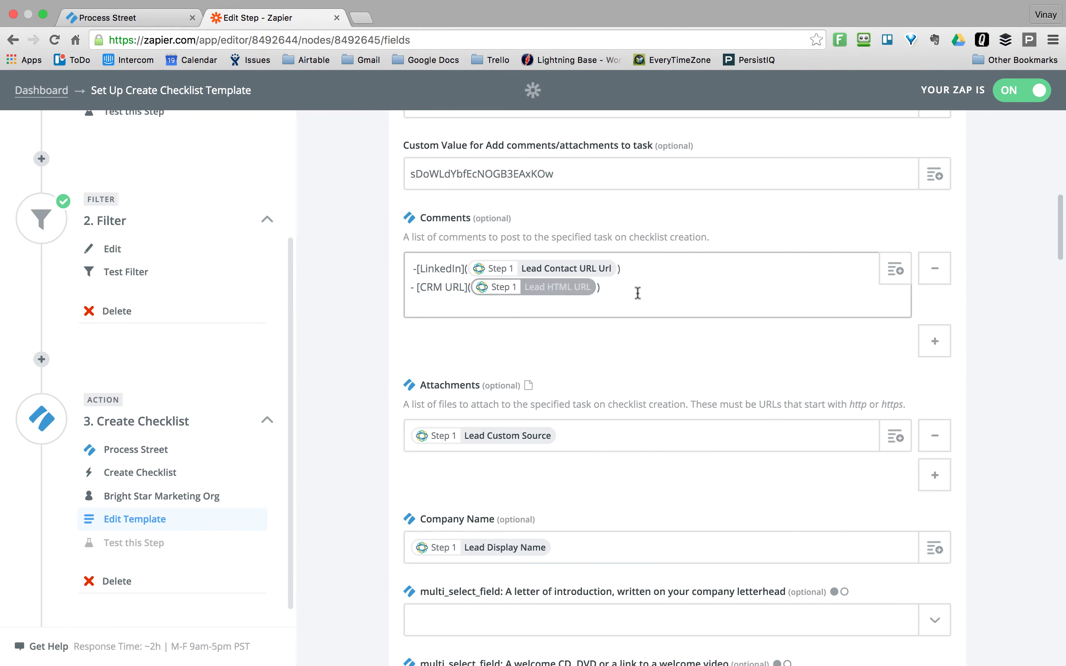
Step: Examine the Attachments mapping and go back over the checklist's template, name, due date and user fields
{"action": "scroll", "coordinate": [514, 409], "scroll_direction": "down", "scroll_amount": 3}
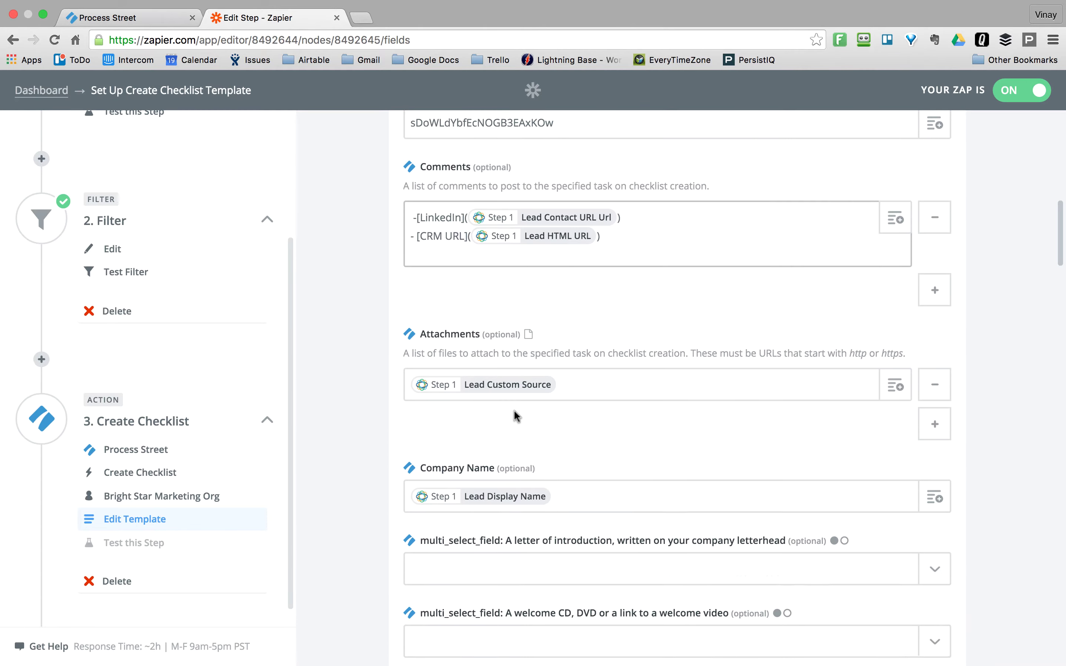
{"action": "left_click", "coordinate": [584, 365]}
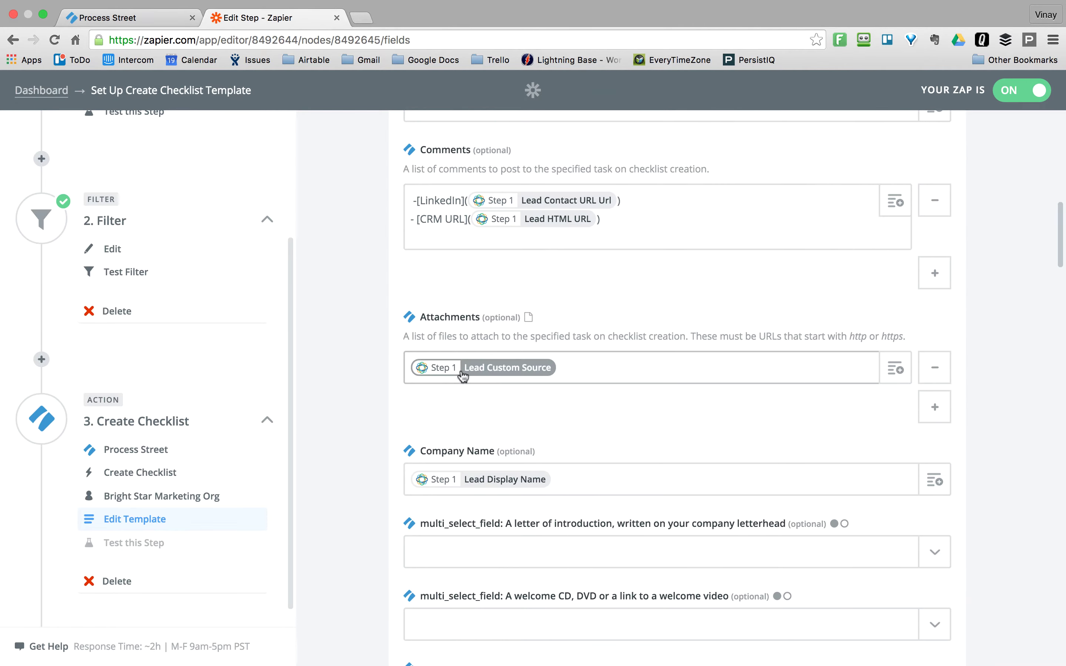
{"action": "scroll", "coordinate": [586, 354], "scroll_direction": "down", "scroll_amount": 10}
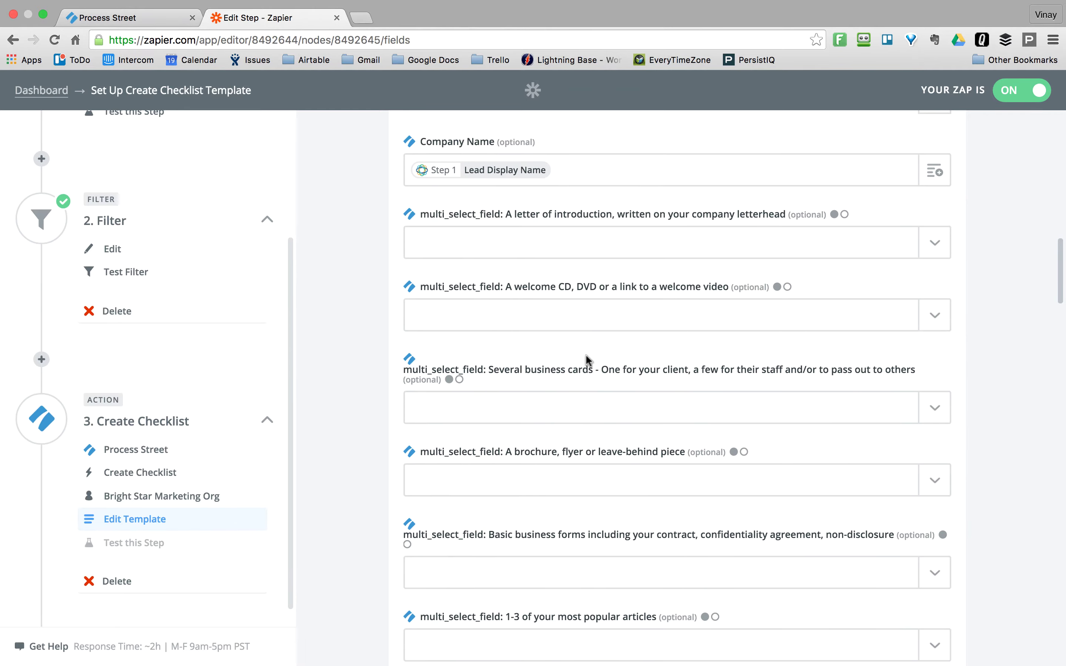
{"action": "scroll", "coordinate": [558, 290], "scroll_direction": "up", "scroll_amount": 15}
{"action": "scroll", "coordinate": [581, 170], "scroll_direction": "up", "scroll_amount": 9}
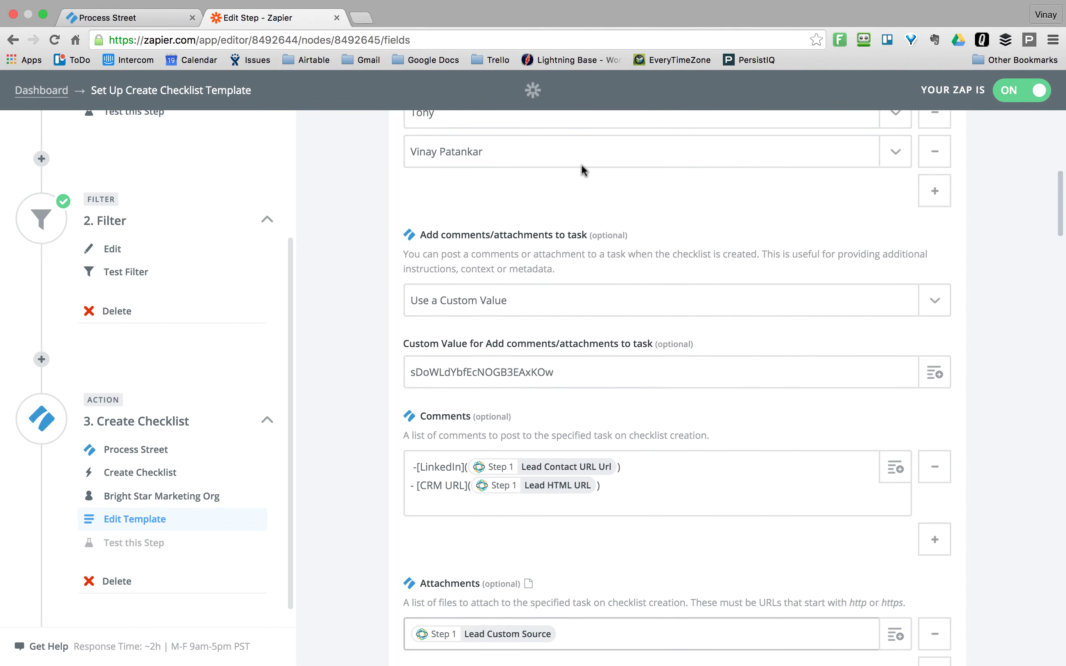
{"action": "scroll", "coordinate": [582, 165], "scroll_direction": "up", "scroll_amount": 2}
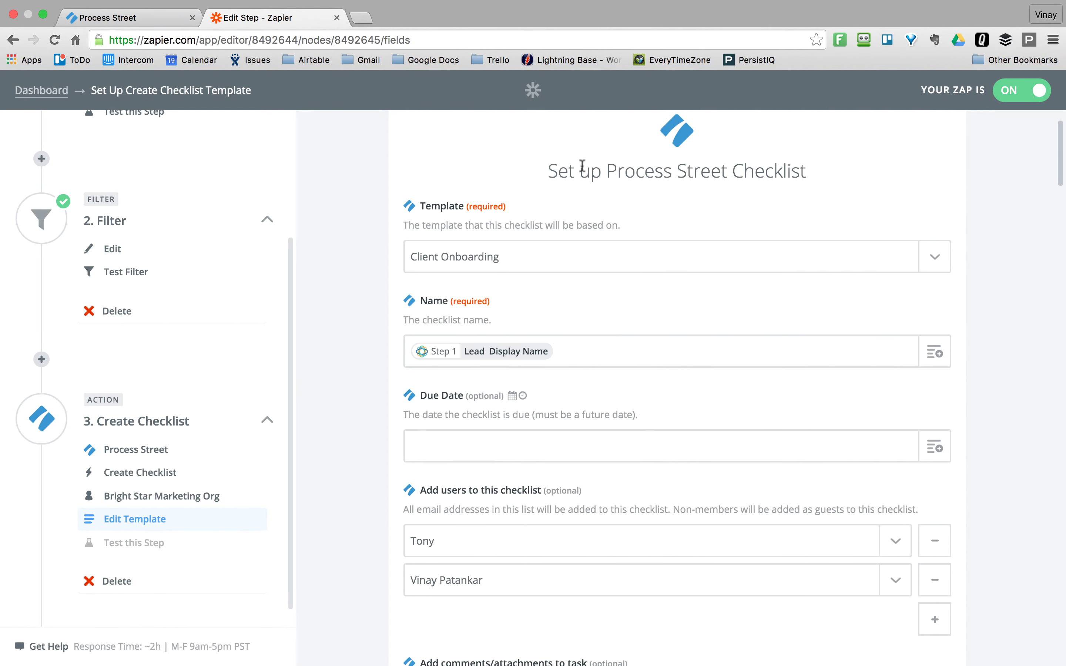
{"action": "scroll", "coordinate": [581, 167], "scroll_direction": "down", "scroll_amount": 2}
{"action": "scroll", "coordinate": [581, 167], "scroll_direction": "up", "scroll_amount": 1}
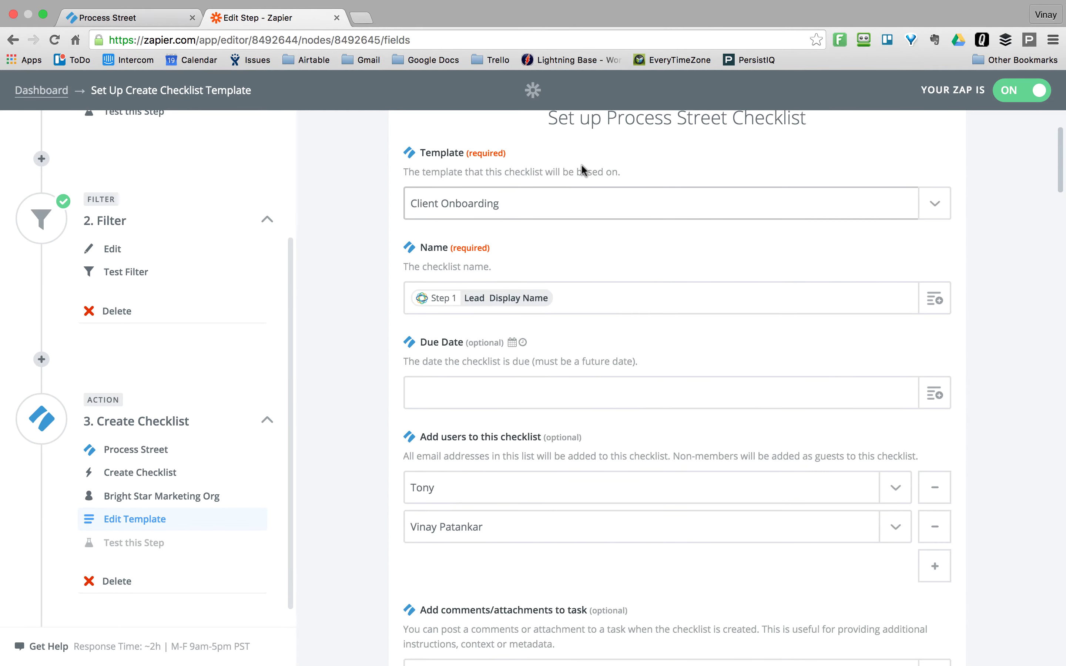
{"action": "scroll", "coordinate": [582, 164], "scroll_direction": "down", "scroll_amount": 1}
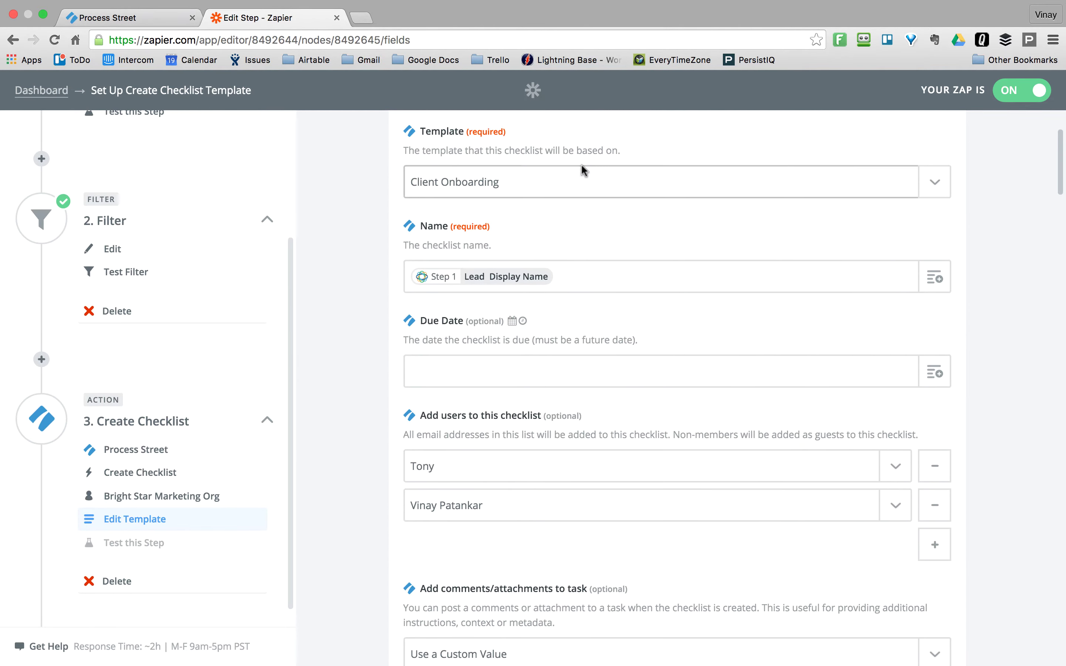
{"action": "scroll", "coordinate": [539, 293], "scroll_direction": "down", "scroll_amount": 5}
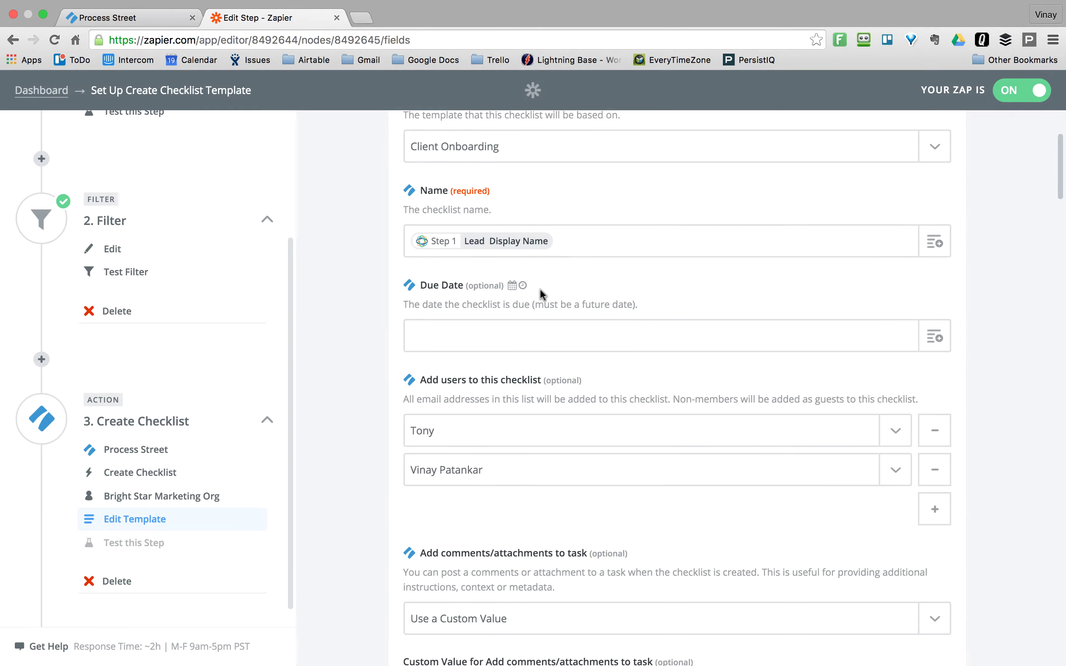
Step: Compare the zap's Company Name mapping with the Collect Client Info task of the Tesla checklist in Process Street
{"action": "scroll", "coordinate": [533, 326], "scroll_direction": "down", "scroll_amount": 15}
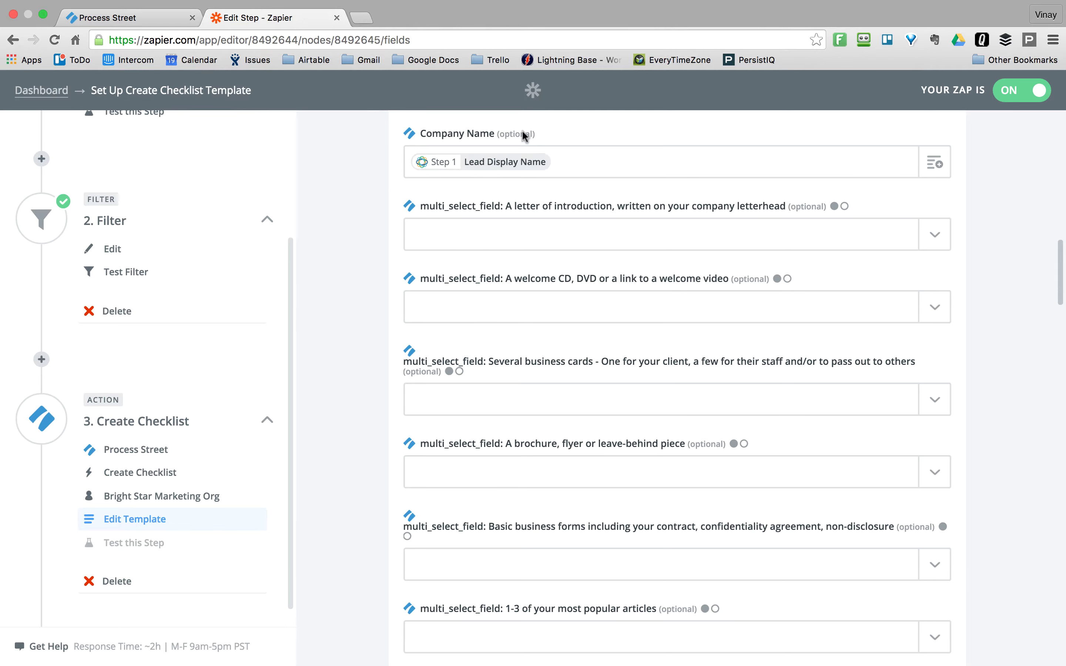
{"action": "left_click", "coordinate": [478, 165]}
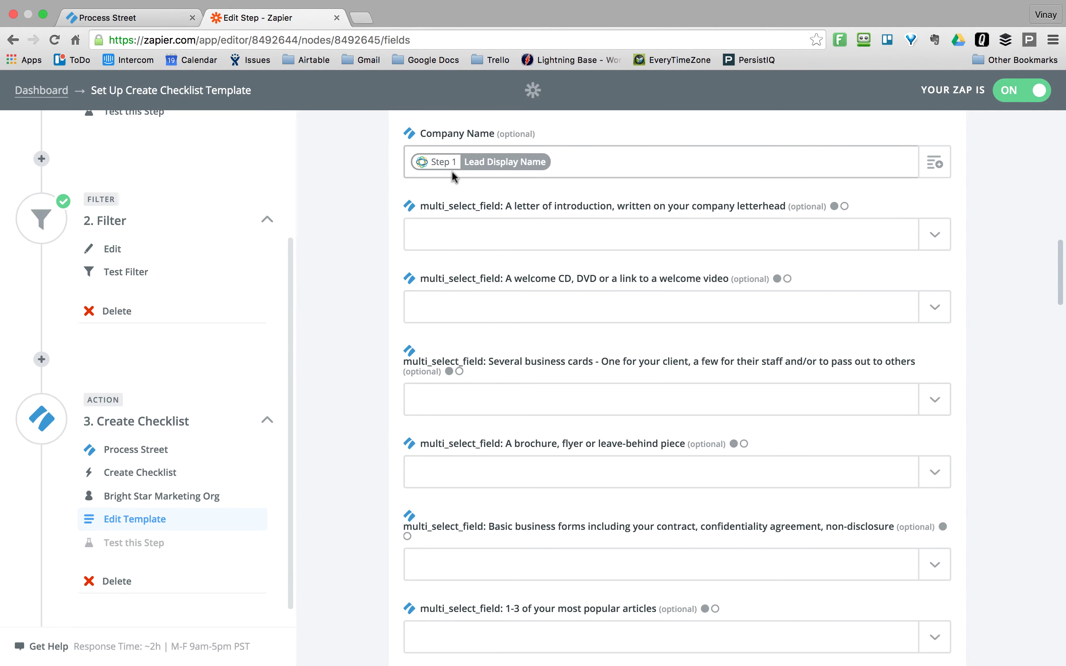
{"action": "left_click", "coordinate": [388, 178]}
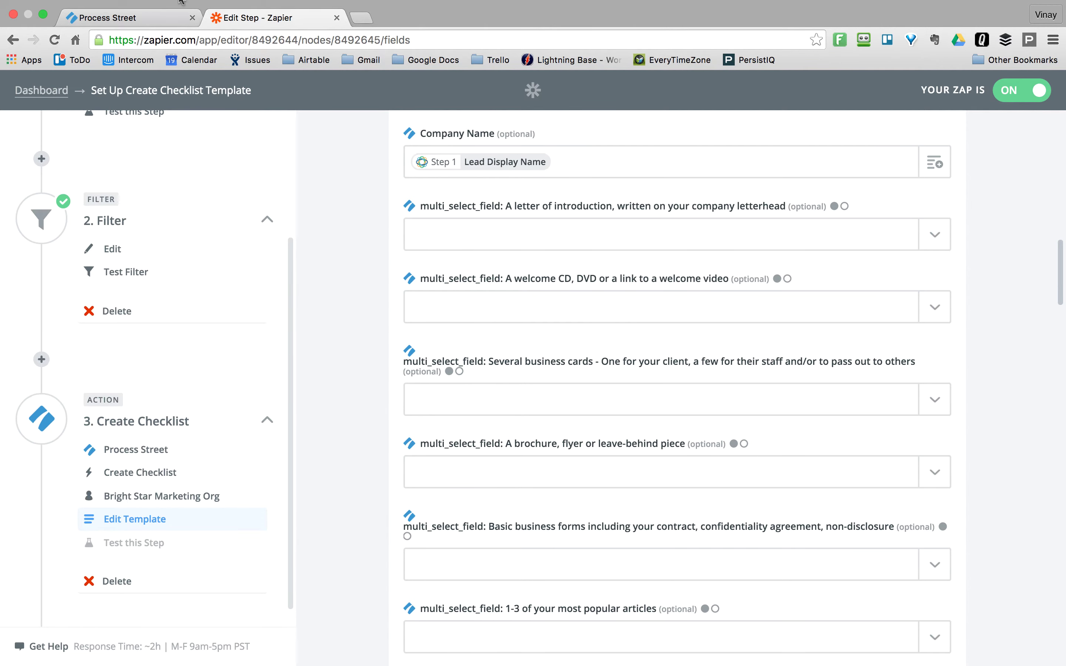
{"action": "left_click", "coordinate": [160, 9]}
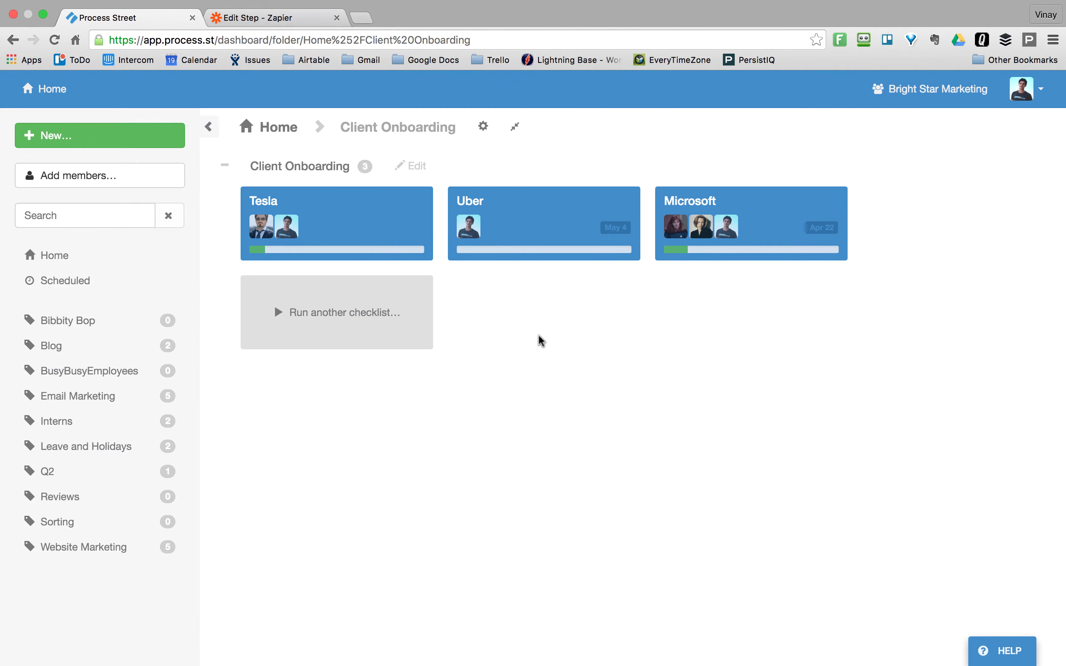
{"action": "left_click", "coordinate": [340, 216]}
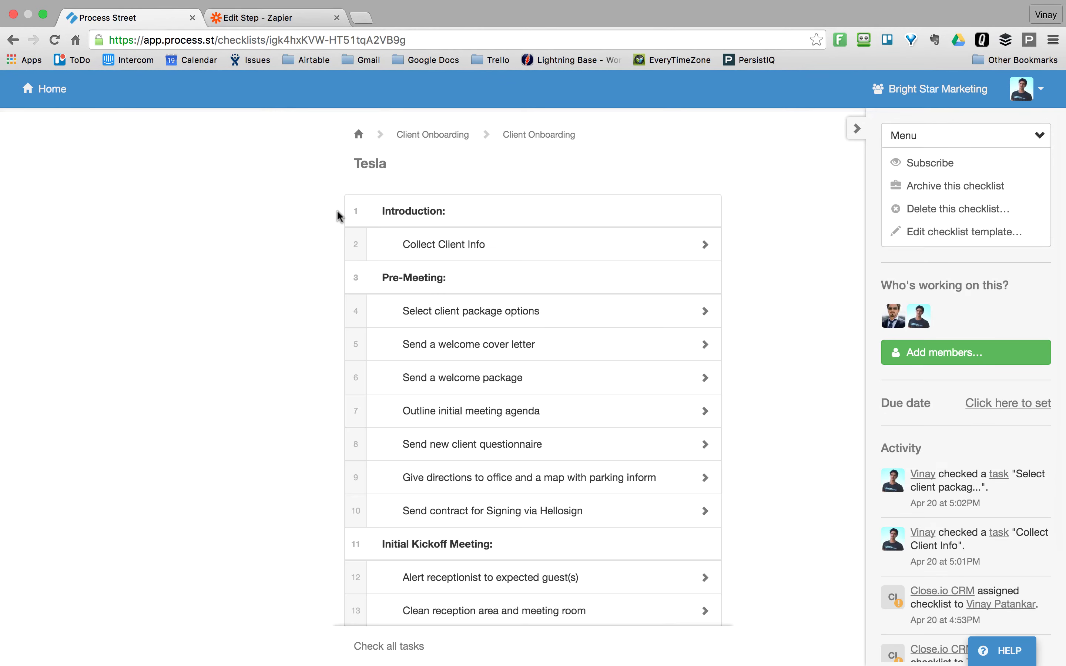
{"action": "left_click", "coordinate": [487, 245]}
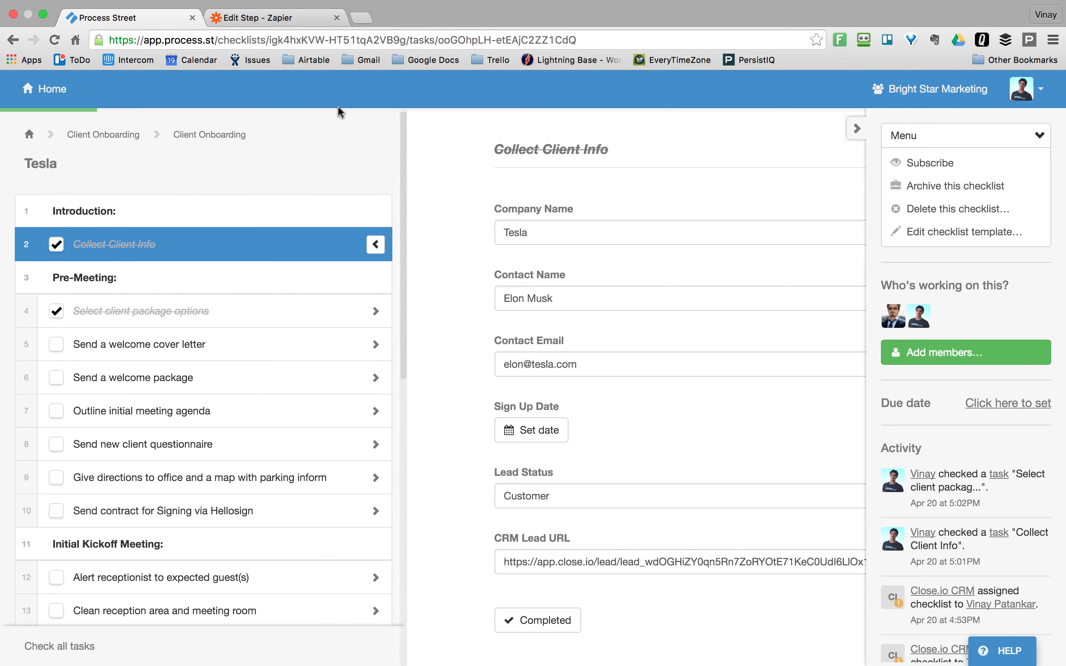
Step: Look through the remaining template fields in Zapier and compare them with the Tesla checklist's cover letter and client package tasks in Process Street
{"action": "left_click", "coordinate": [278, 21]}
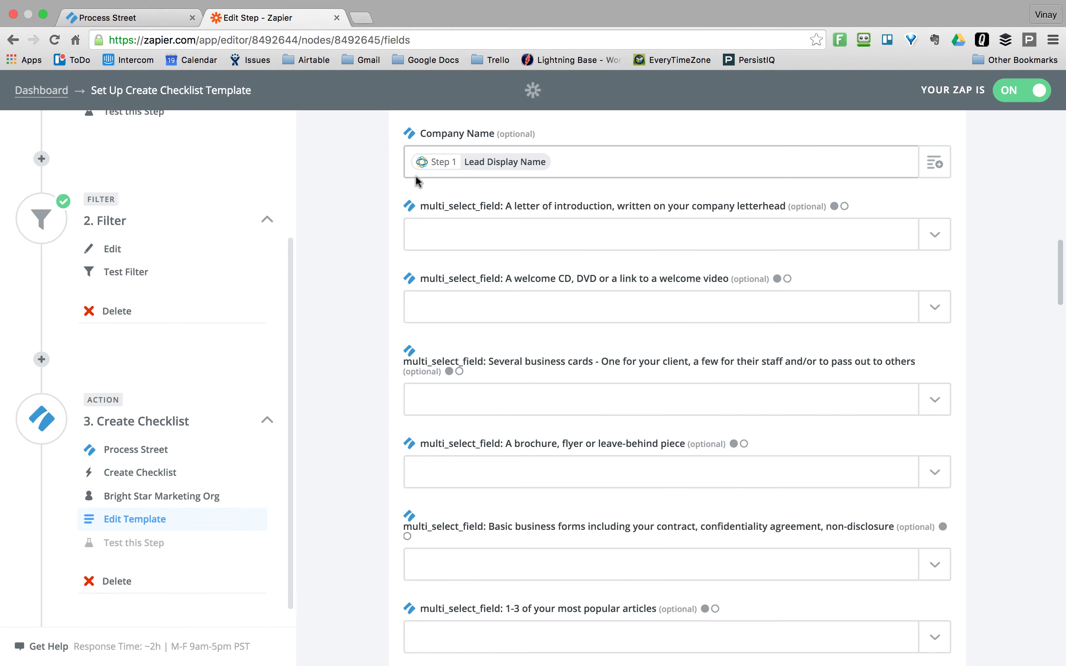
{"action": "scroll", "coordinate": [370, 202], "scroll_direction": "down", "scroll_amount": 15}
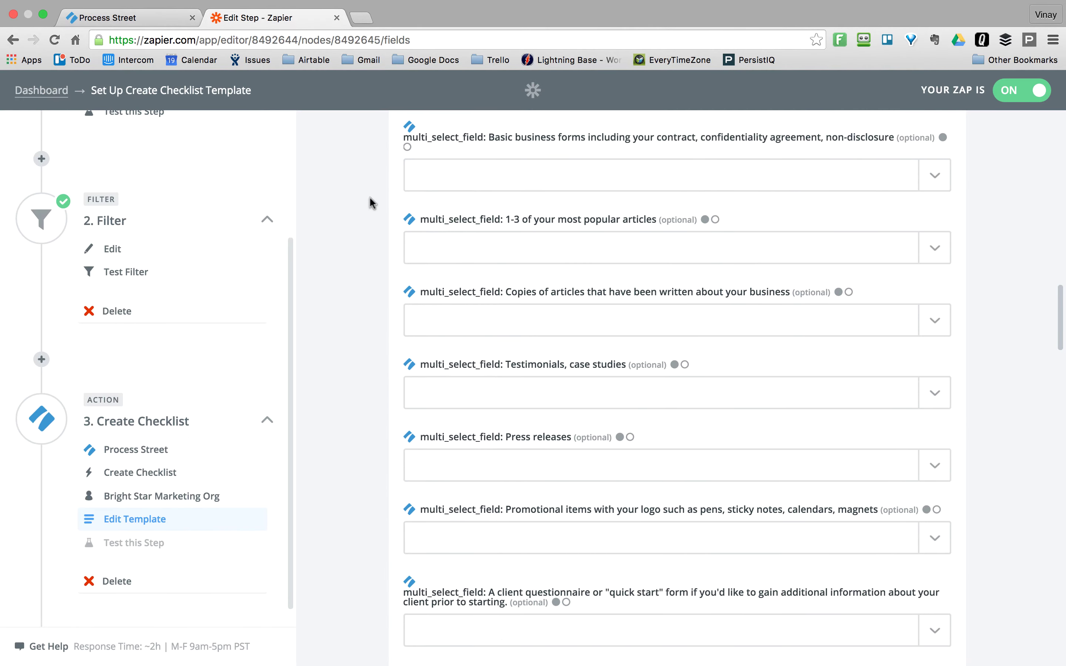
{"action": "scroll", "coordinate": [370, 203], "scroll_direction": "down", "scroll_amount": 6}
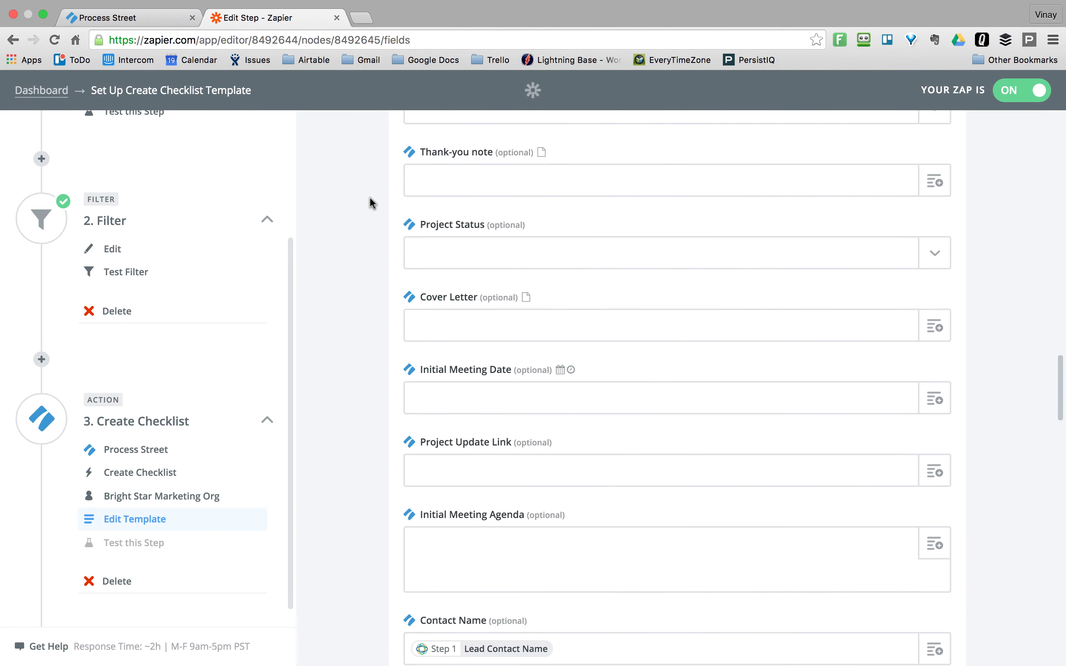
{"action": "scroll", "coordinate": [534, 298], "scroll_direction": "up", "scroll_amount": 2}
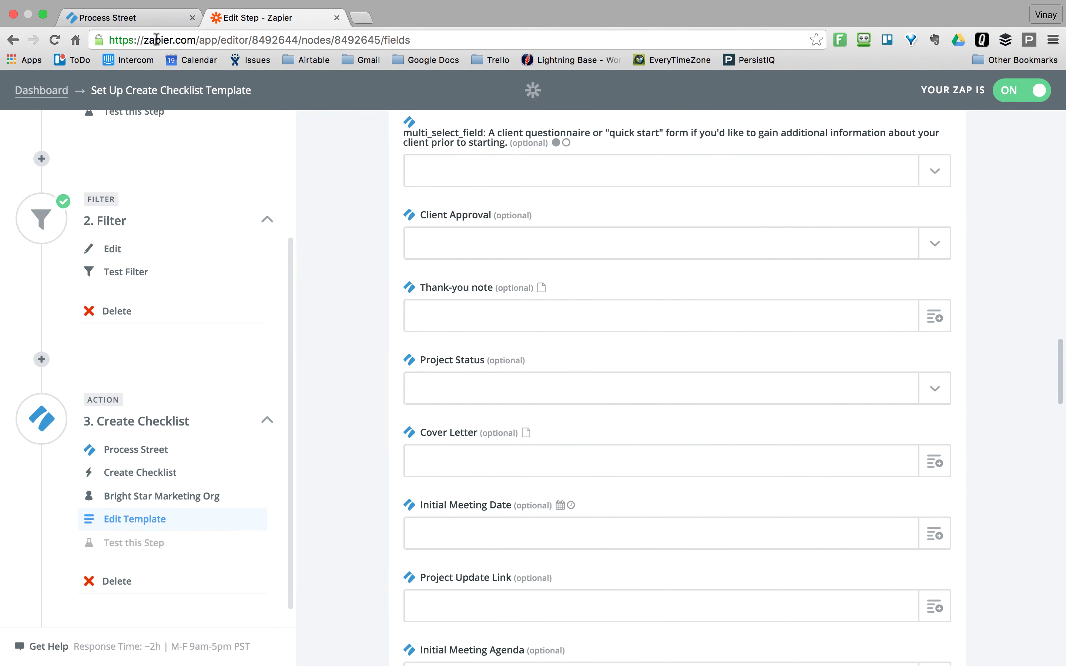
{"action": "left_click", "coordinate": [149, 18]}
{"action": "left_click", "coordinate": [226, 335]}
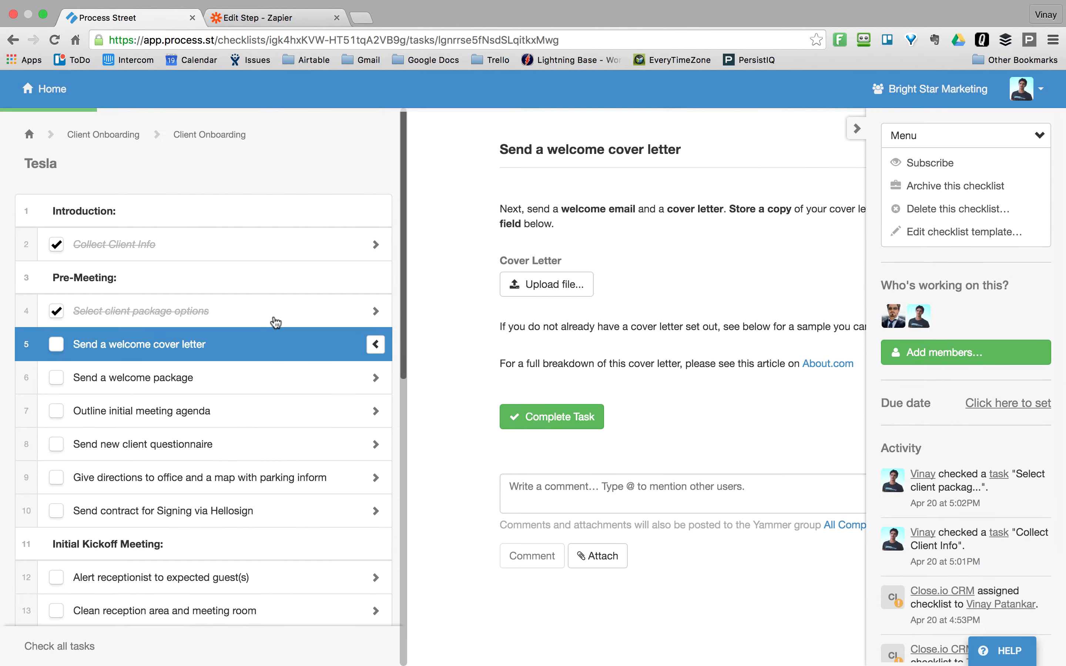
{"action": "left_click", "coordinate": [276, 322]}
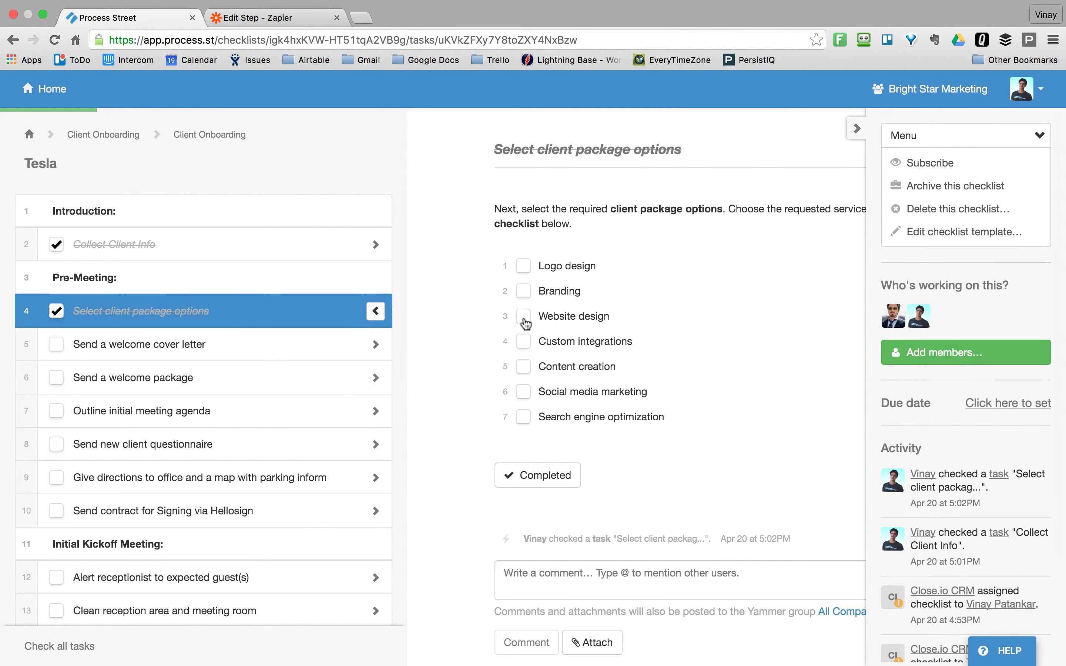
{"action": "left_click", "coordinate": [259, 358]}
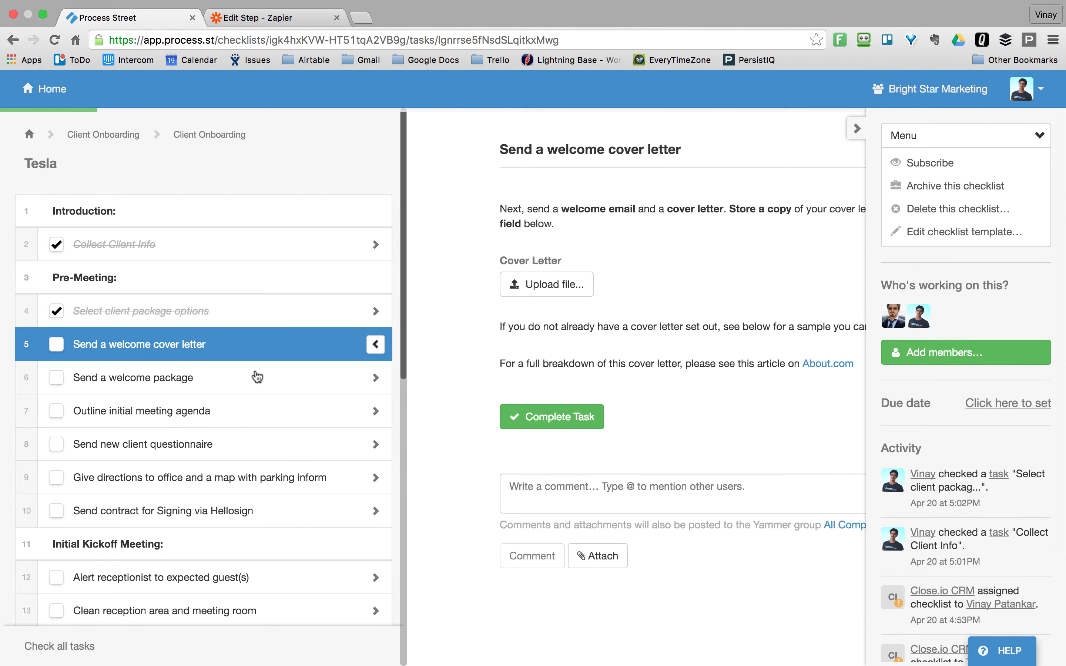
Step: Look through the Tesla checklist's pre-meeting tasks, including the welcome package and client questionnaire, and return to the Collect Client Info task
{"action": "left_click", "coordinate": [250, 396]}
{"action": "left_click", "coordinate": [274, 355]}
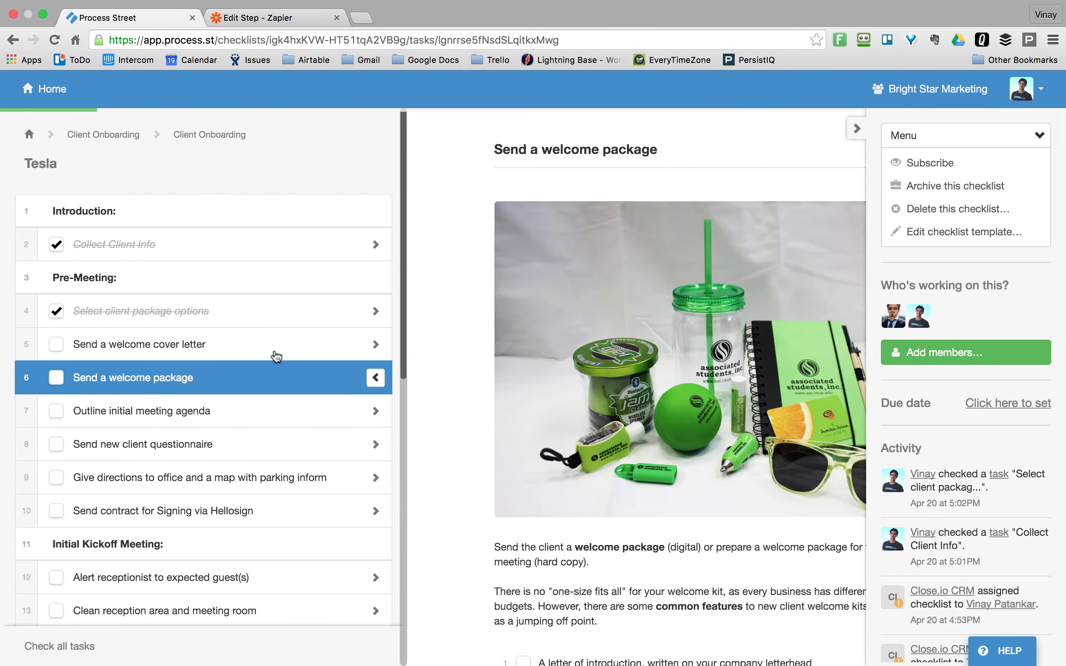
{"action": "left_click", "coordinate": [220, 385]}
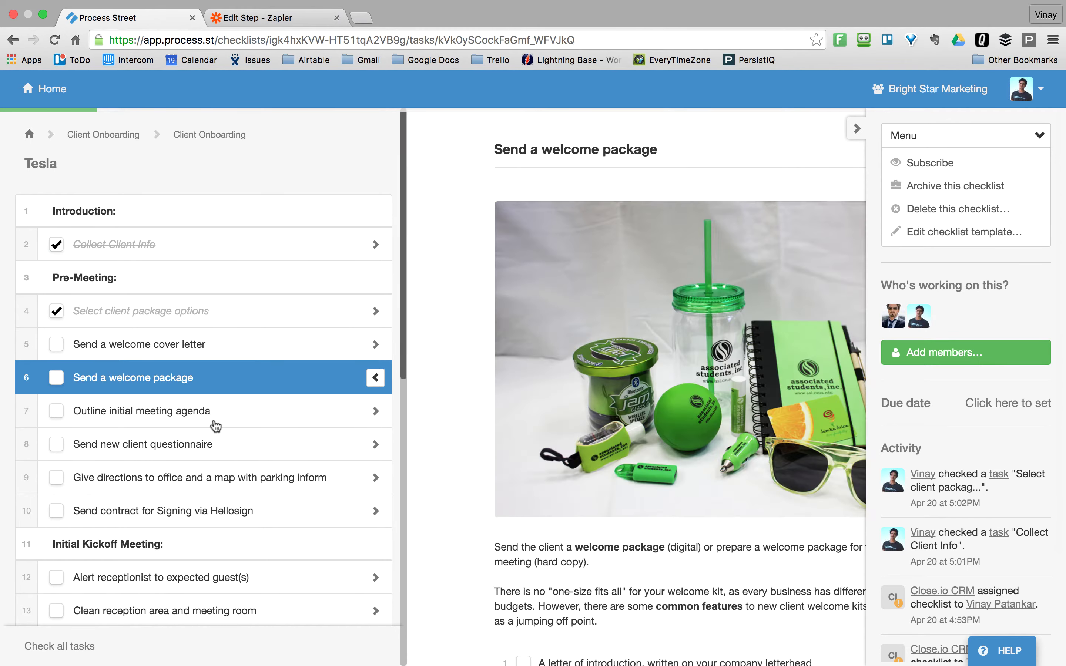
{"action": "left_click", "coordinate": [217, 419]}
{"action": "left_click", "coordinate": [212, 475]}
{"action": "left_click", "coordinate": [244, 436]}
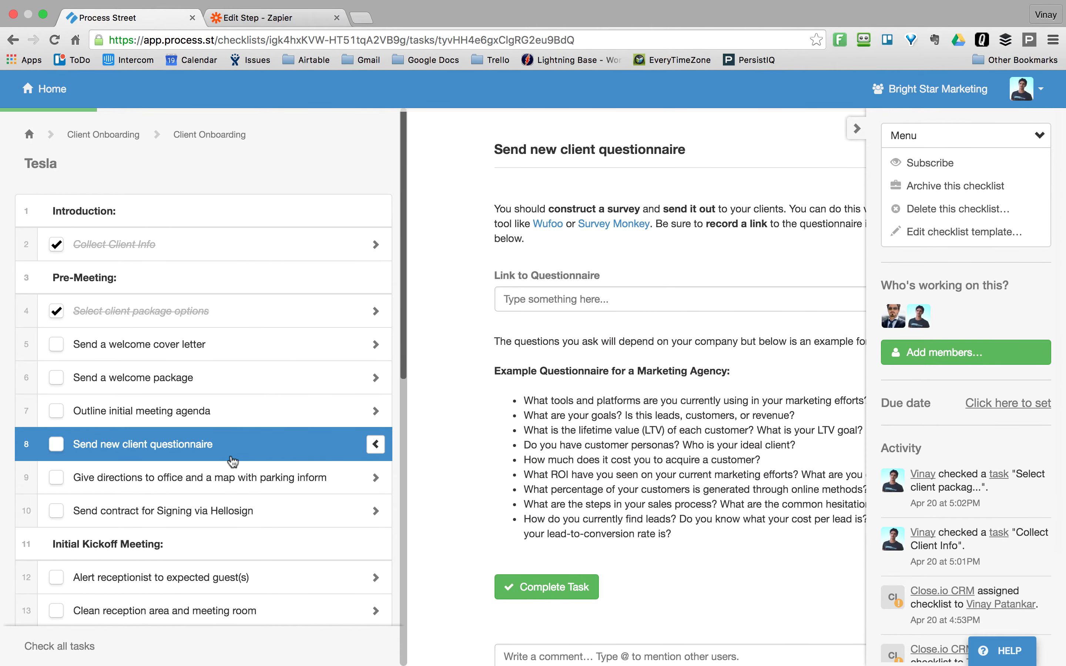
{"action": "scroll", "coordinate": [232, 476], "scroll_direction": "down", "scroll_amount": 4}
{"action": "scroll", "coordinate": [234, 481], "scroll_direction": "up", "scroll_amount": 4}
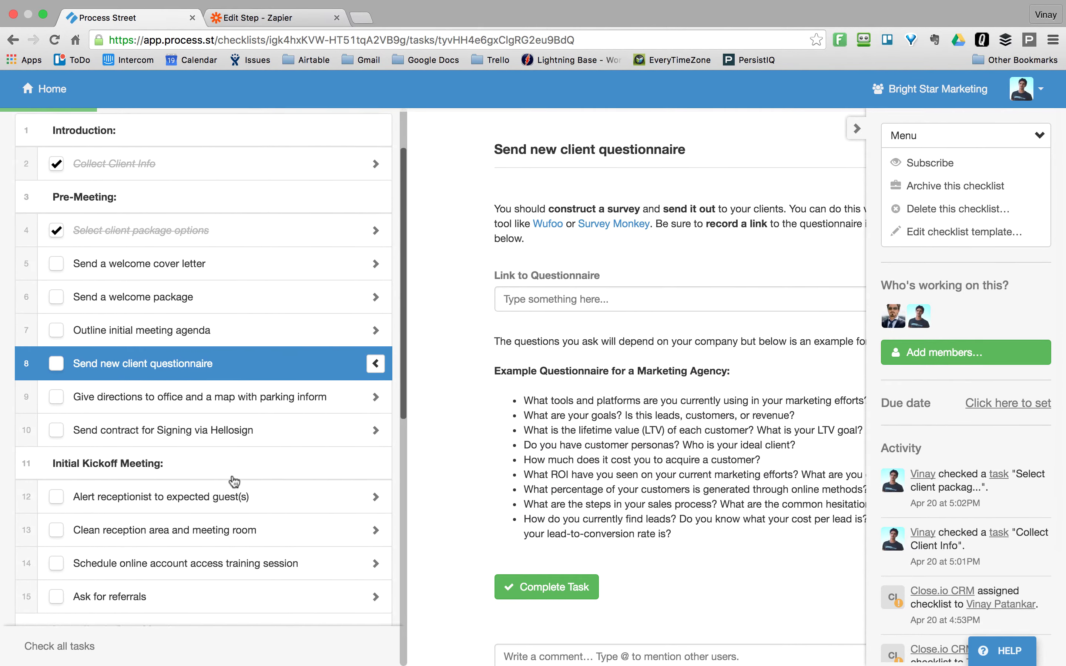
{"action": "left_click", "coordinate": [263, 251]}
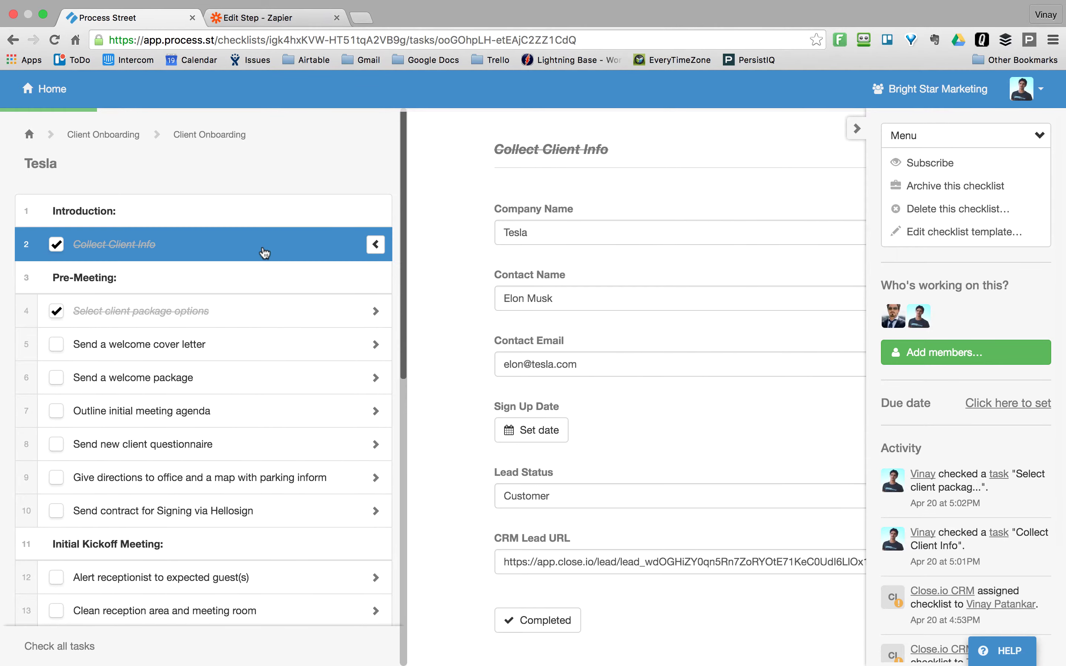
Step: Compare the Contact Name mapping in Zapier with the Contact Name field of the Tesla checklist's Collect Client Info task in Process Street
{"action": "left_click", "coordinate": [292, 17]}
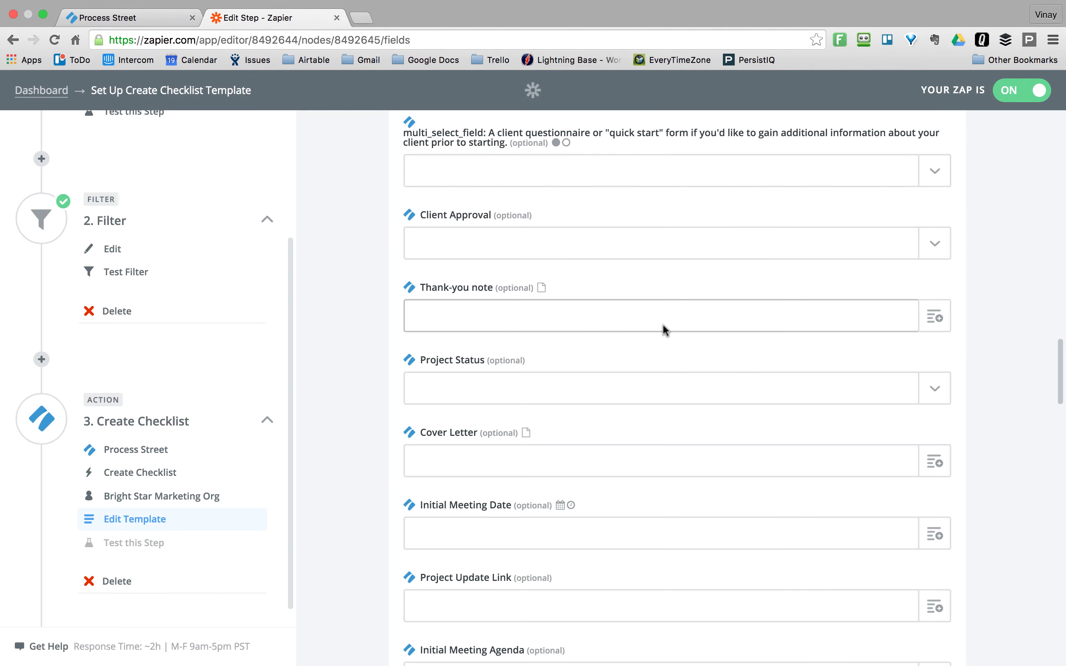
{"action": "scroll", "coordinate": [662, 323], "scroll_direction": "down", "scroll_amount": 8}
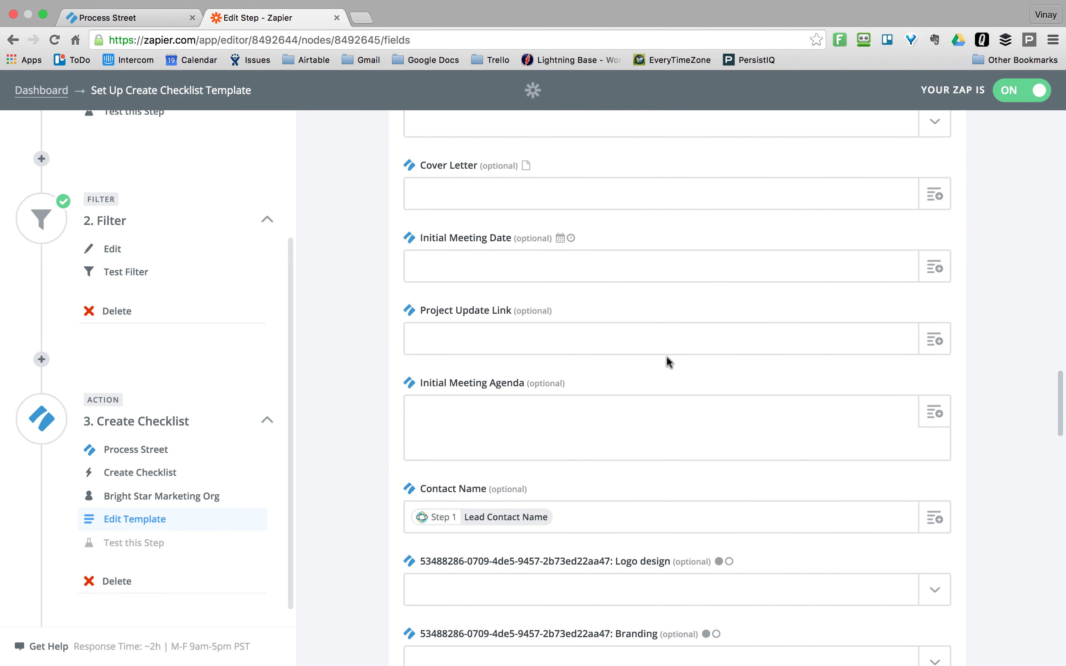
{"action": "scroll", "coordinate": [665, 356], "scroll_direction": "down", "scroll_amount": 3}
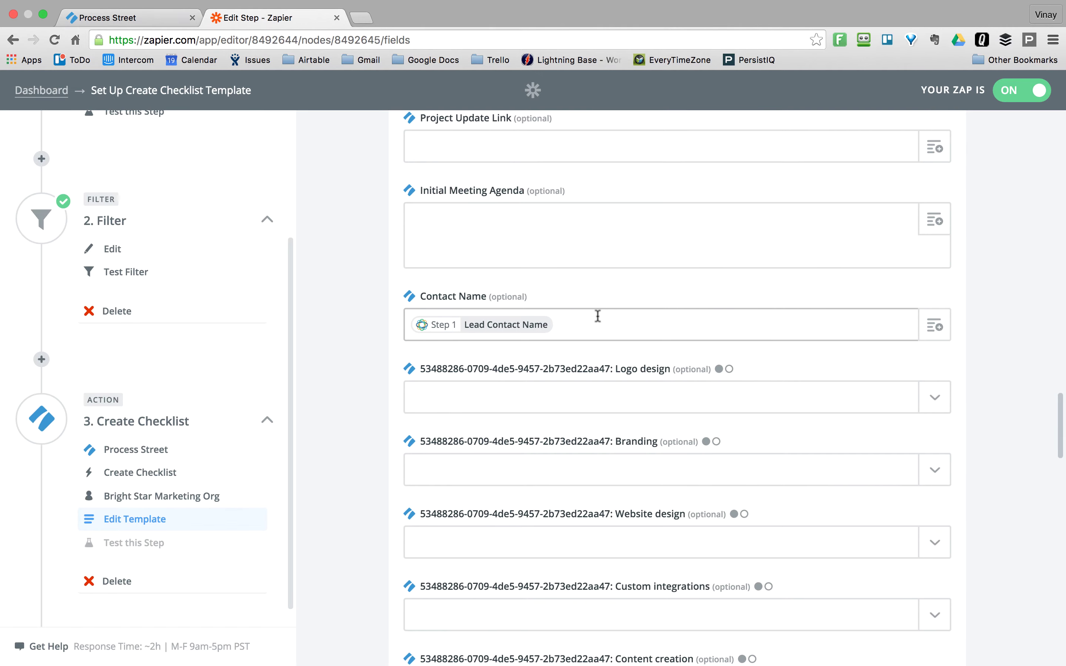
{"action": "left_click", "coordinate": [108, 19]}
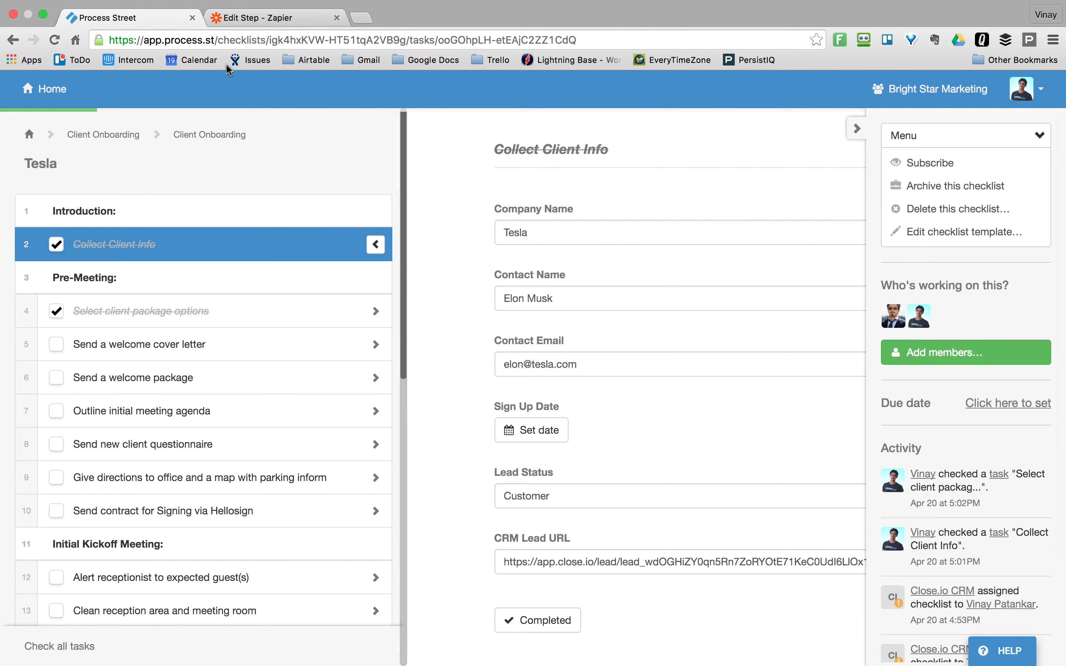
{"action": "left_click", "coordinate": [237, 19]}
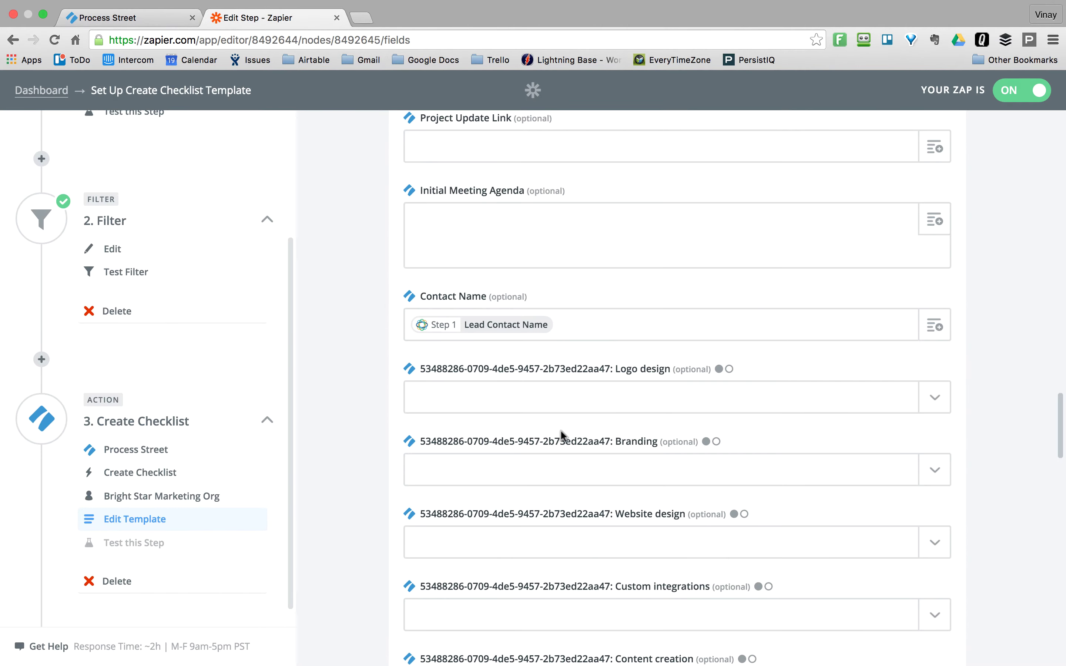
Step: Examine how the Contact Email, Sign Up Date, Lead Status, CRM Lead URL and CRM ID fields are mapped
{"action": "scroll", "coordinate": [561, 430], "scroll_direction": "down", "scroll_amount": 15}
{"action": "scroll", "coordinate": [560, 430], "scroll_direction": "down", "scroll_amount": 10}
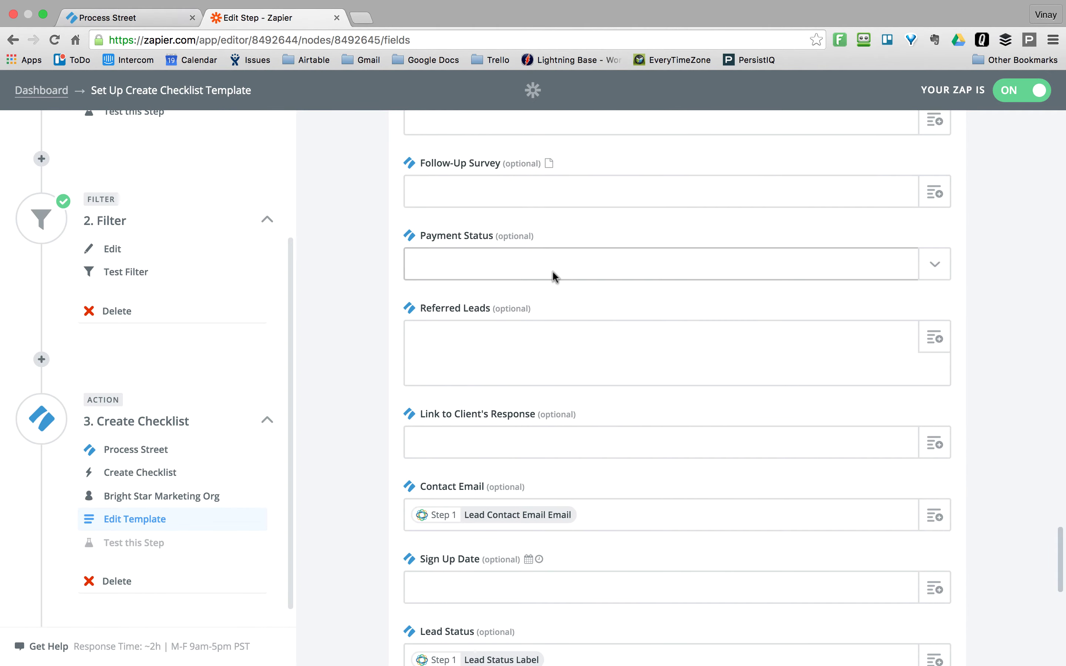
{"action": "scroll", "coordinate": [879, 227], "scroll_direction": "down", "scroll_amount": 3}
{"action": "scroll", "coordinate": [731, 278], "scroll_direction": "down", "scroll_amount": 4}
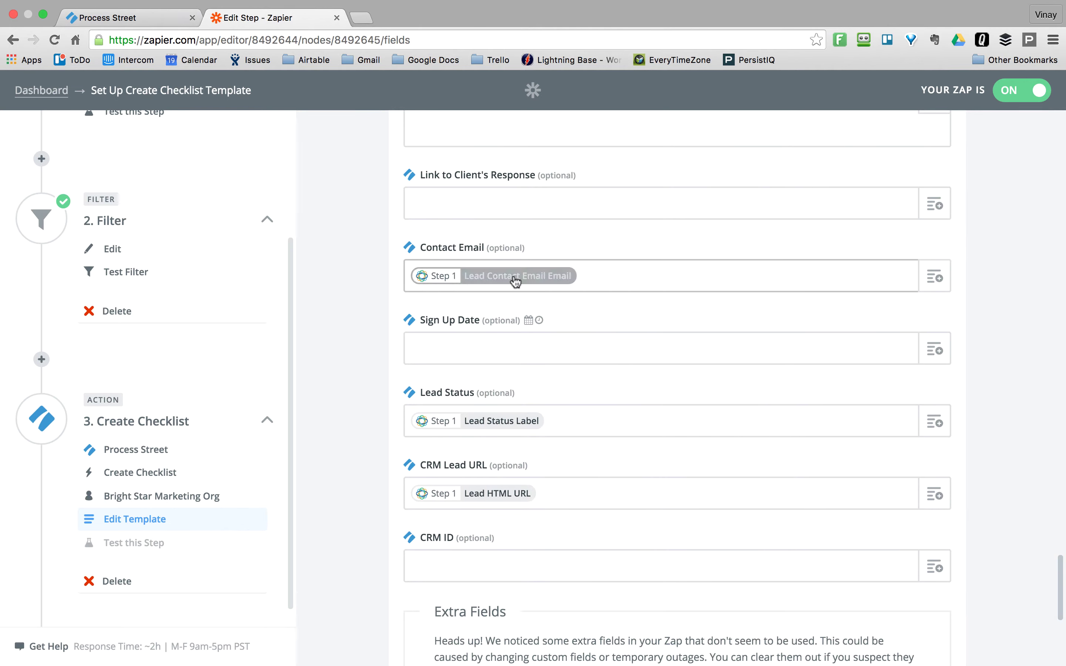
{"action": "scroll", "coordinate": [601, 270], "scroll_direction": "down", "scroll_amount": 3}
{"action": "scroll", "coordinate": [602, 269], "scroll_direction": "down", "scroll_amount": 2}
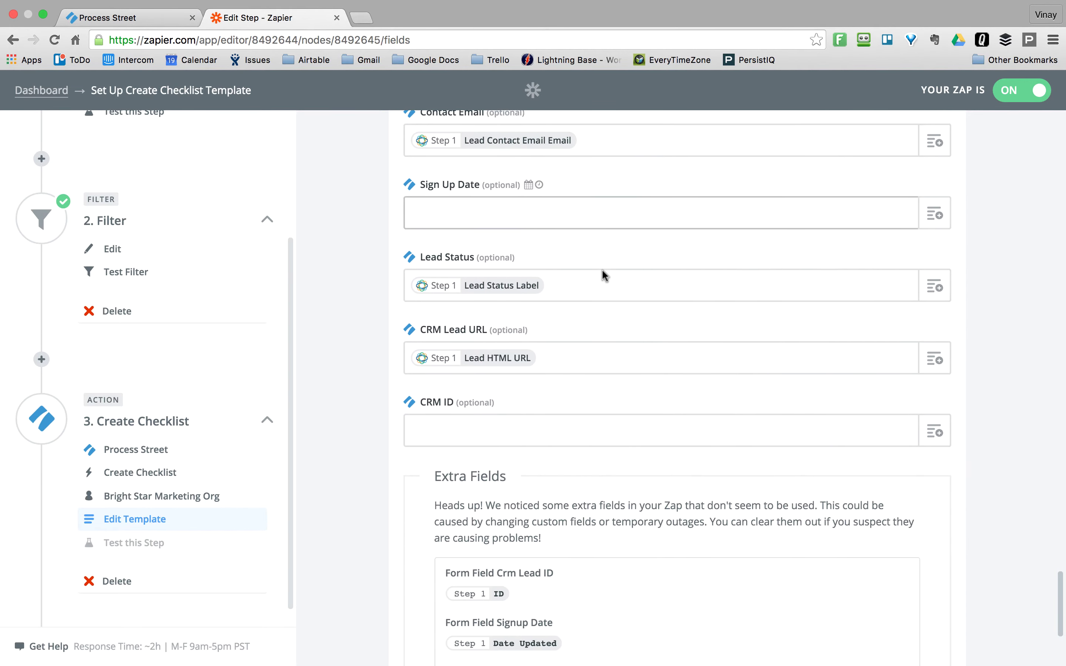
{"action": "scroll", "coordinate": [631, 280], "scroll_direction": "up", "scroll_amount": 7}
{"action": "scroll", "coordinate": [630, 280], "scroll_direction": "down", "scroll_amount": 1}
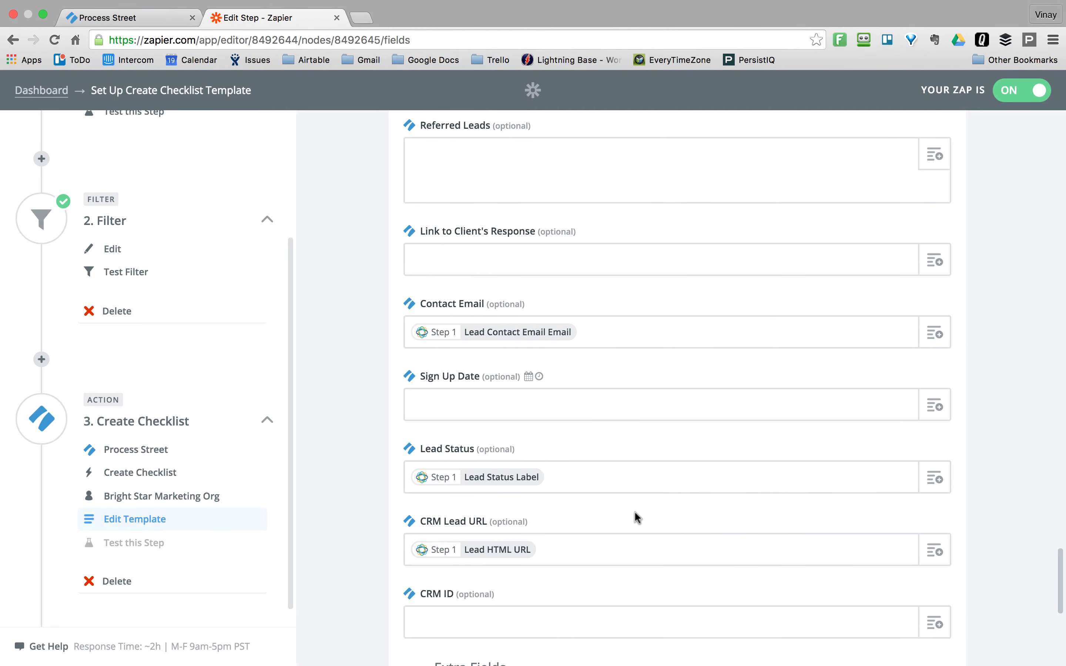
Step: Examine the choices offered for the Search engine optimization field, leaving it empty
{"action": "scroll", "coordinate": [635, 511], "scroll_direction": "up", "scroll_amount": 15}
{"action": "scroll", "coordinate": [634, 511], "scroll_direction": "up", "scroll_amount": 5}
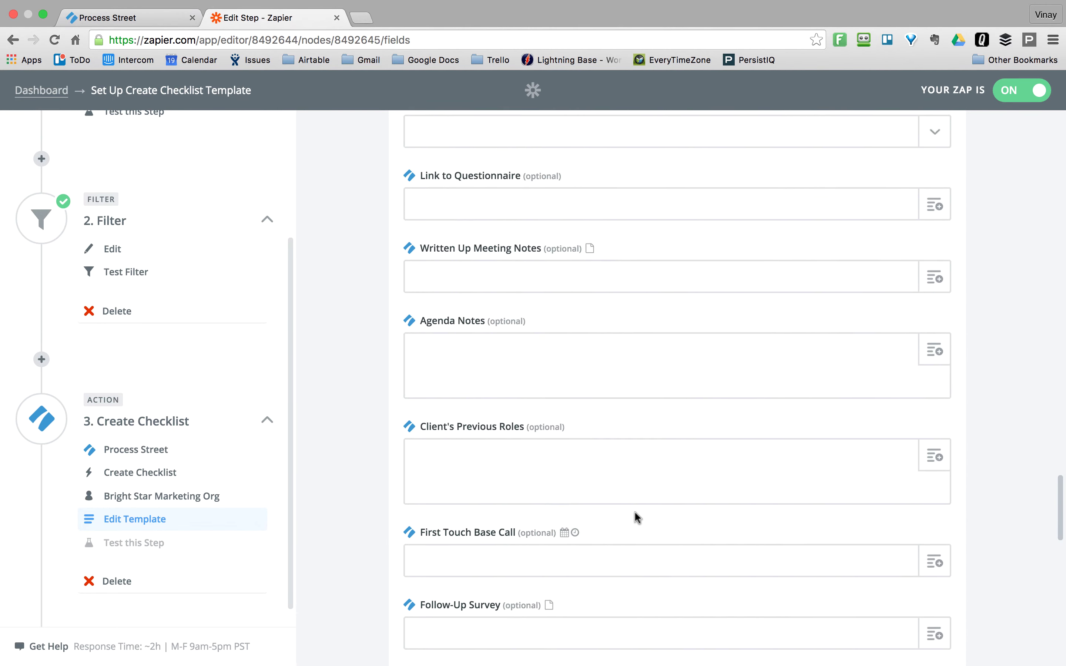
{"action": "scroll", "coordinate": [634, 511], "scroll_direction": "down", "scroll_amount": 4}
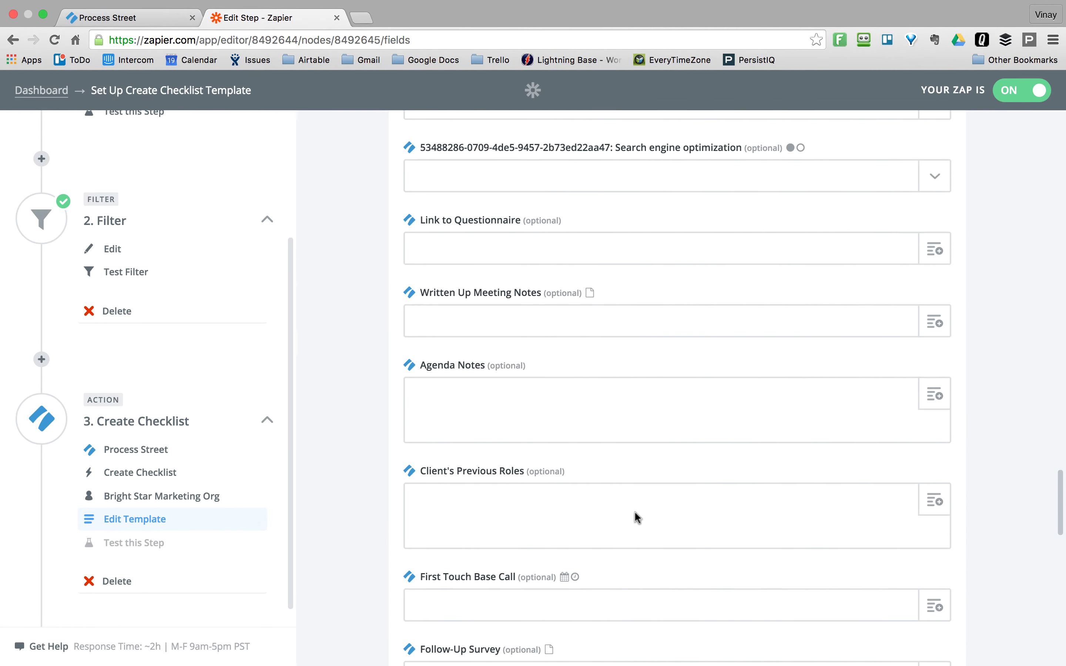
{"action": "scroll", "coordinate": [634, 511], "scroll_direction": "up", "scroll_amount": 7}
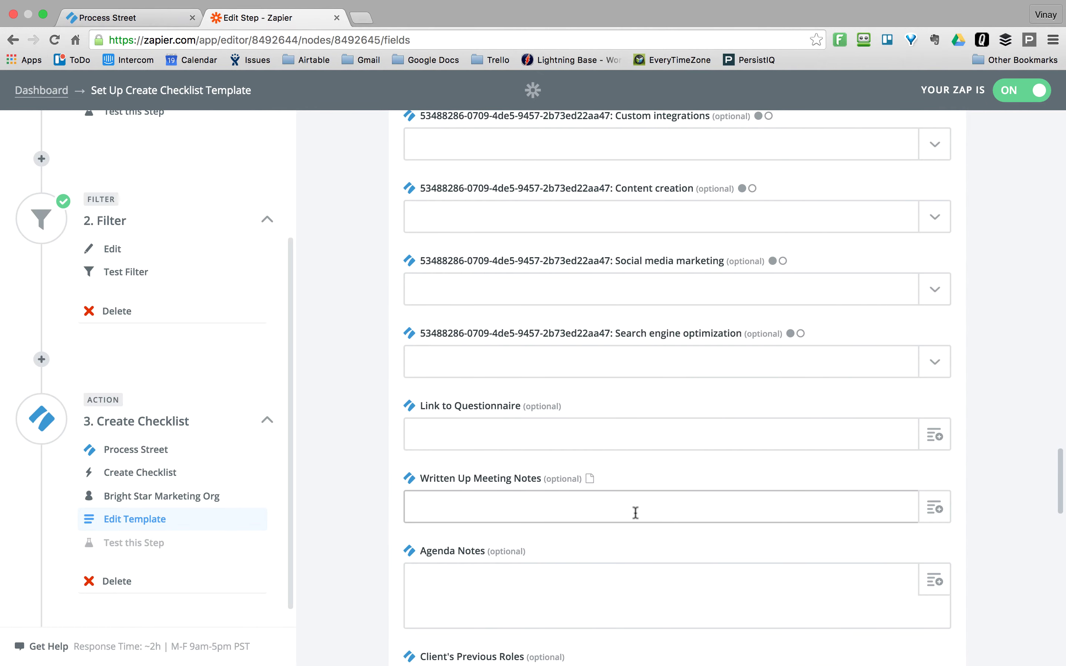
{"action": "left_click", "coordinate": [936, 367]}
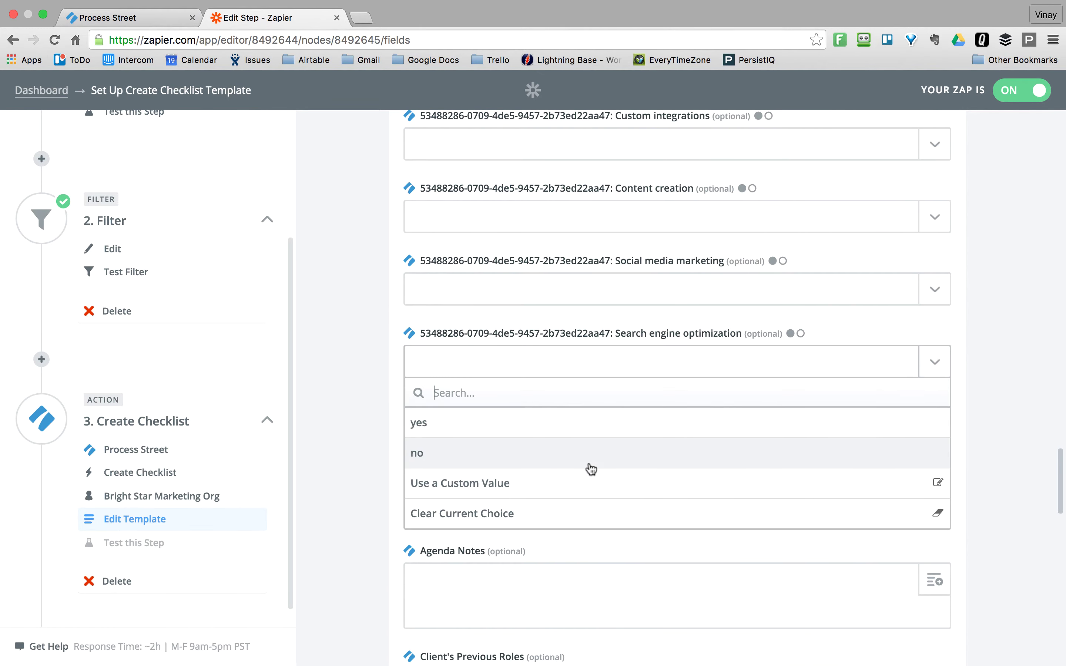
{"action": "left_click", "coordinate": [373, 443]}
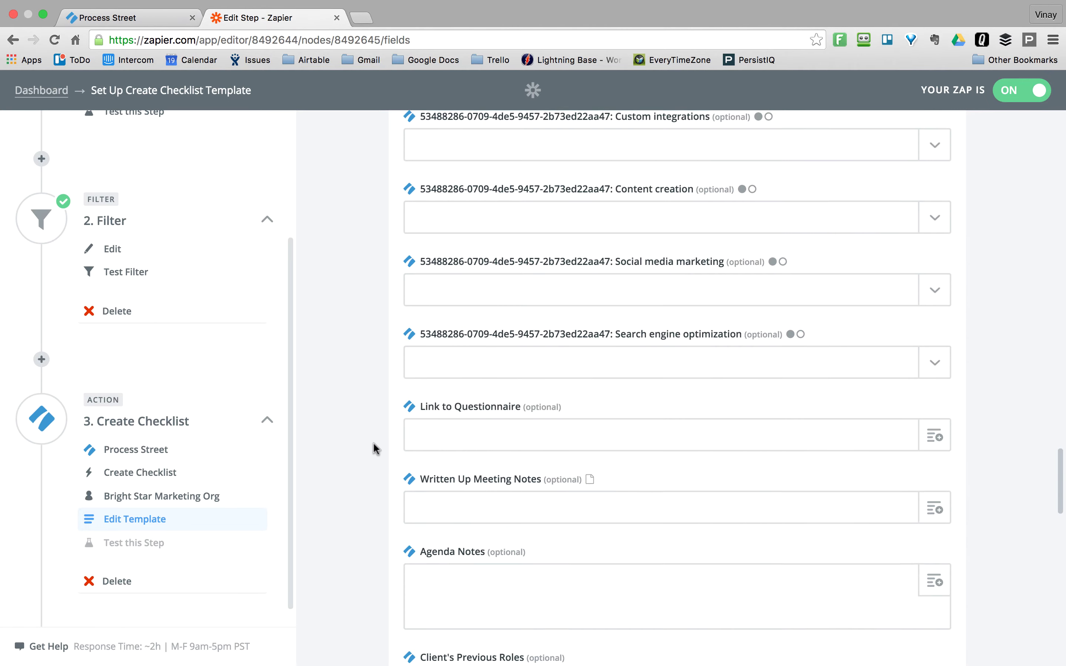
Step: Examine the choices offered for the Project Status field, leaving it empty
{"action": "scroll", "coordinate": [373, 442], "scroll_direction": "up", "scroll_amount": 10}
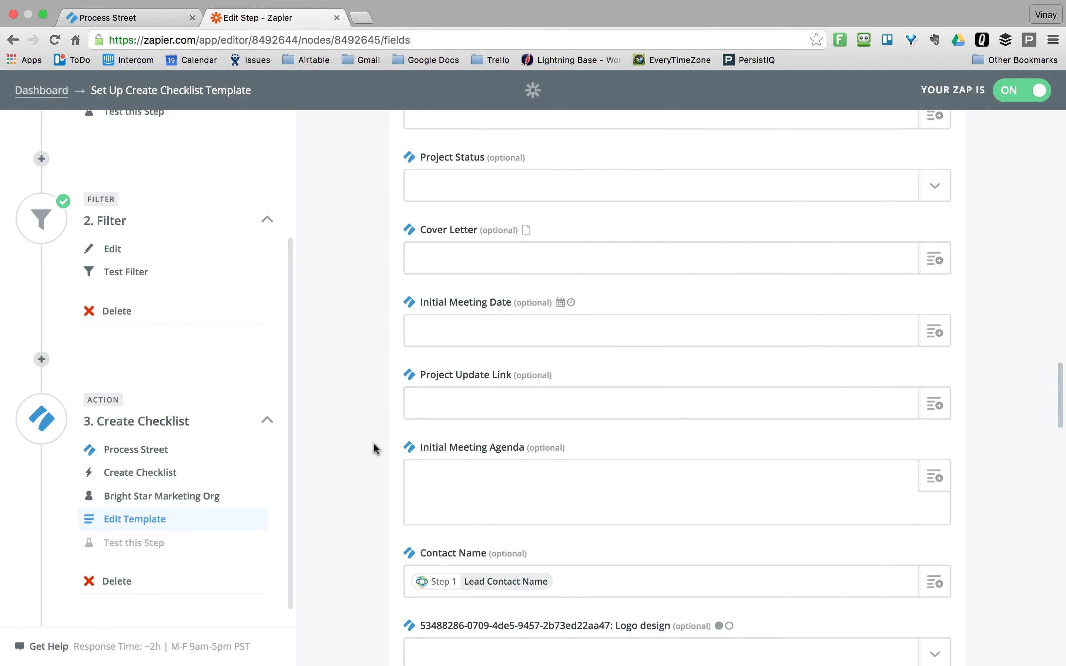
{"action": "scroll", "coordinate": [373, 442], "scroll_direction": "up", "scroll_amount": 3}
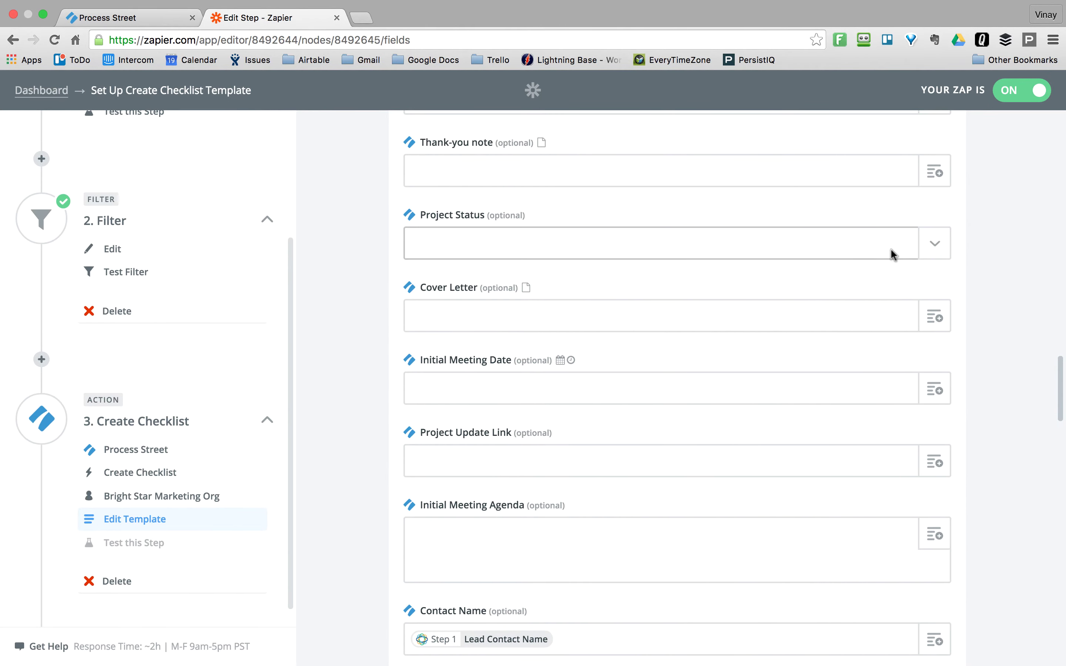
{"action": "left_click", "coordinate": [924, 245]}
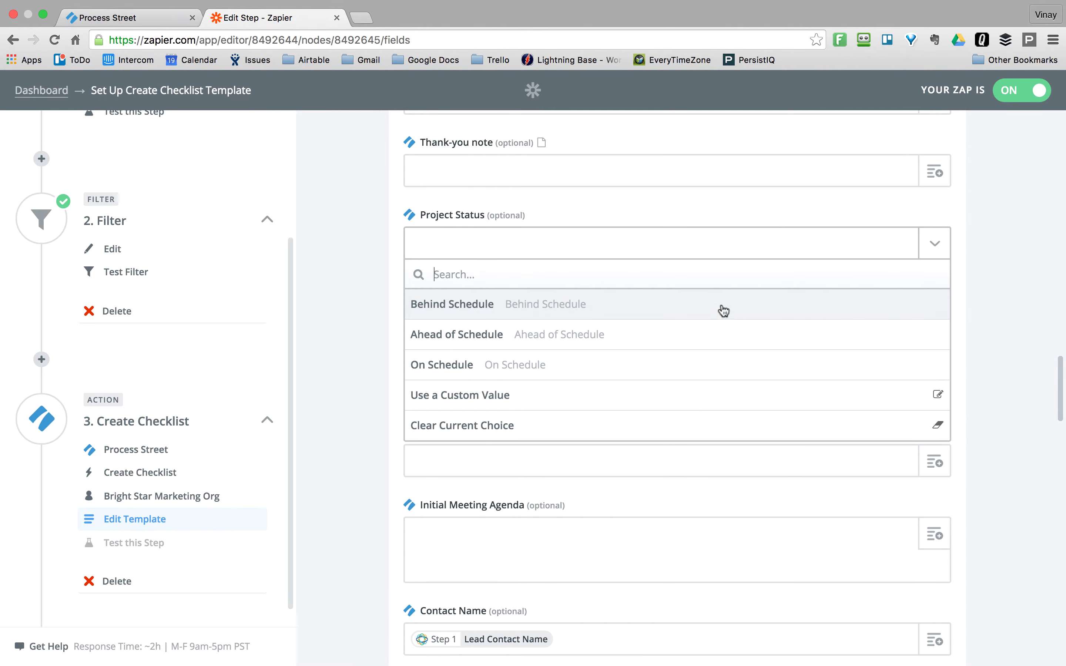
{"action": "left_click", "coordinate": [1005, 336]}
Step: Review the remaining form fields down to Extra Fields and go back over the checklist's template, user and comment settings
{"action": "scroll", "coordinate": [1004, 334], "scroll_direction": "down", "scroll_amount": 20}
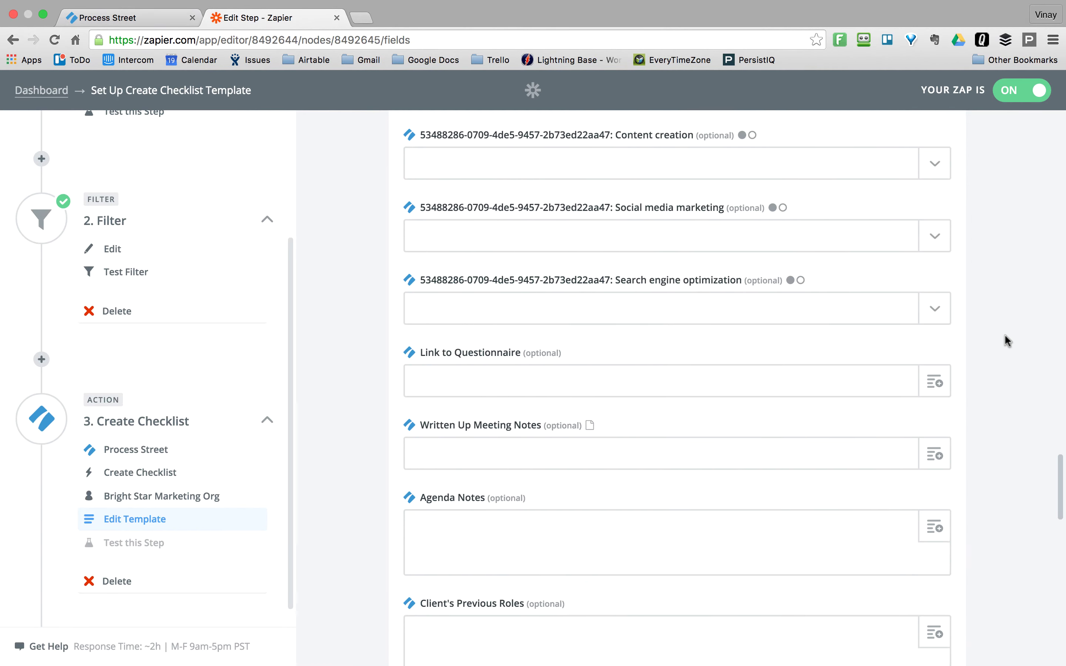
{"action": "scroll", "coordinate": [1004, 334], "scroll_direction": "down", "scroll_amount": 6}
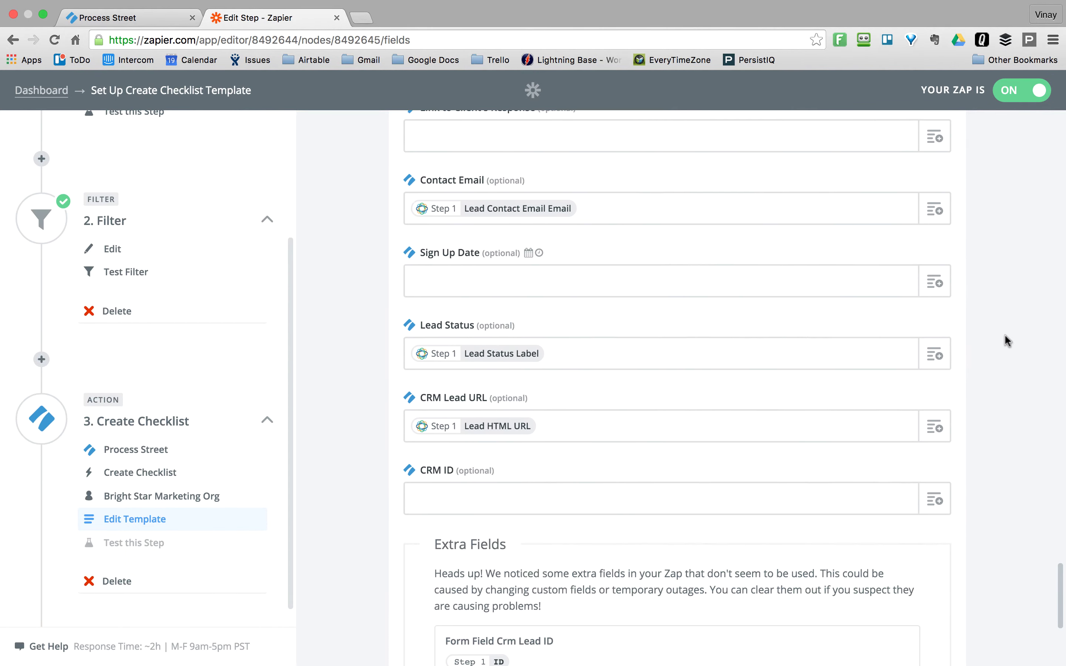
{"action": "scroll", "coordinate": [1004, 334], "scroll_direction": "down", "scroll_amount": 5}
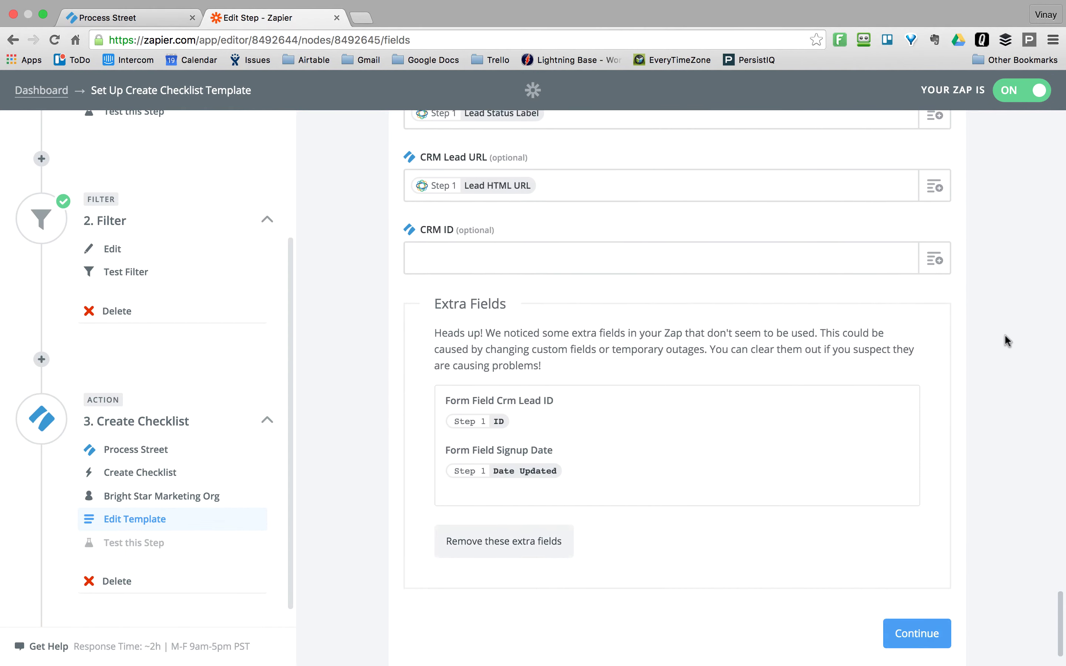
{"action": "scroll", "coordinate": [1004, 334], "scroll_direction": "up", "scroll_amount": 15}
{"action": "scroll", "coordinate": [1004, 342], "scroll_direction": "up", "scroll_amount": 20}
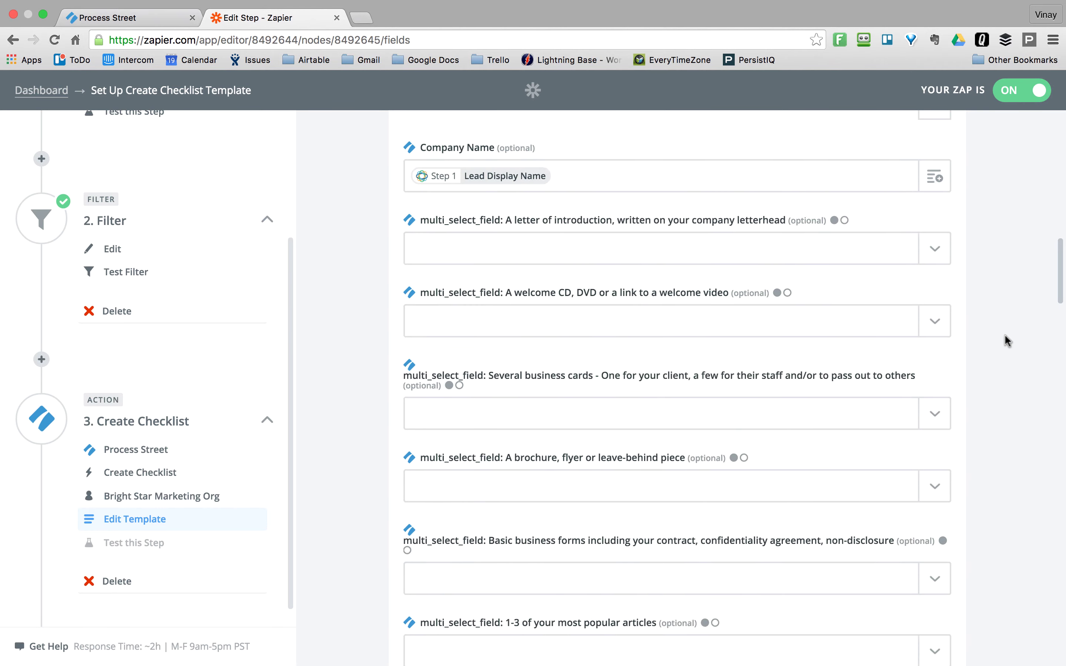
{"action": "scroll", "coordinate": [1005, 340], "scroll_direction": "up", "scroll_amount": 5}
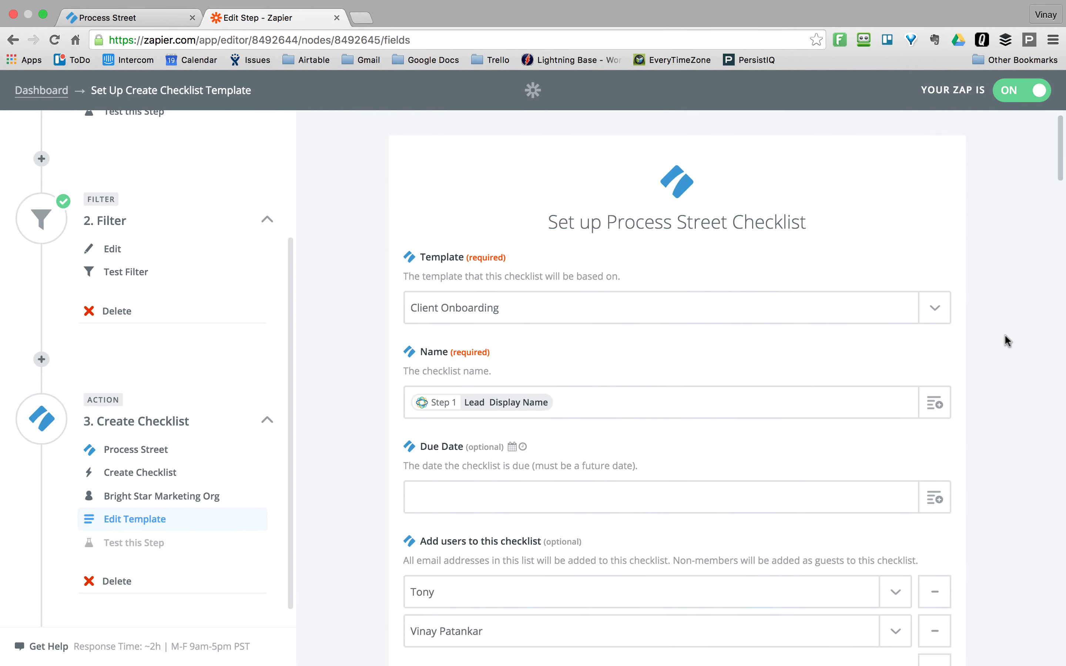
{"action": "scroll", "coordinate": [1005, 341], "scroll_direction": "down", "scroll_amount": 8}
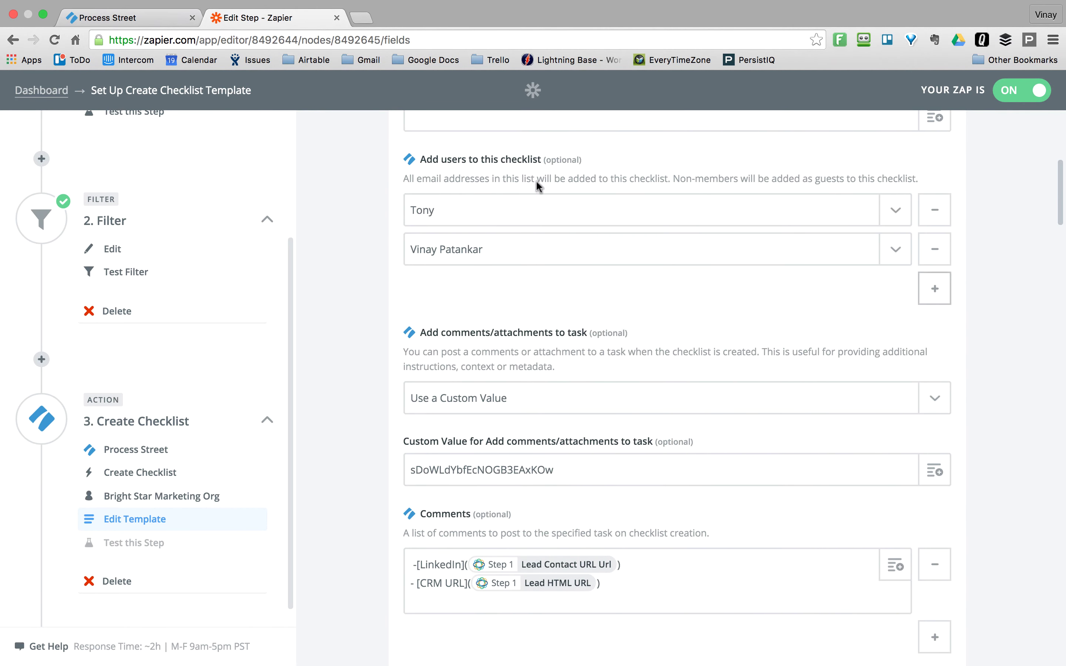
Step: Return to the Zapier dashboard and open the Sales zap that triggers a HelloSign test contract when a Client Onboarding task is checked
{"action": "left_click", "coordinate": [44, 90]}
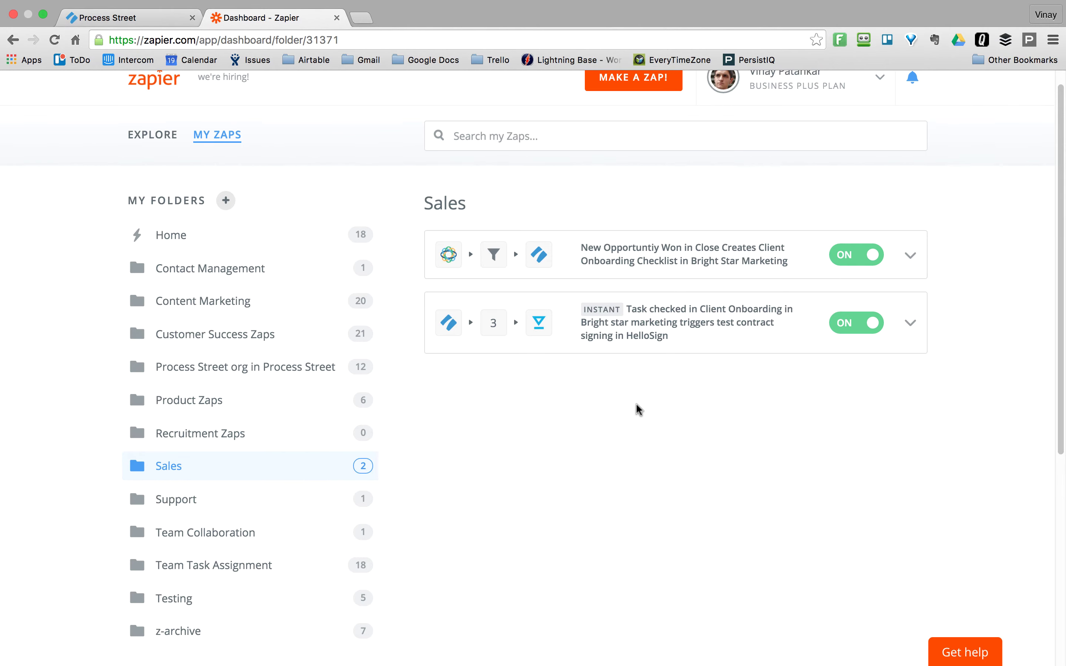
{"action": "left_click", "coordinate": [121, 18]}
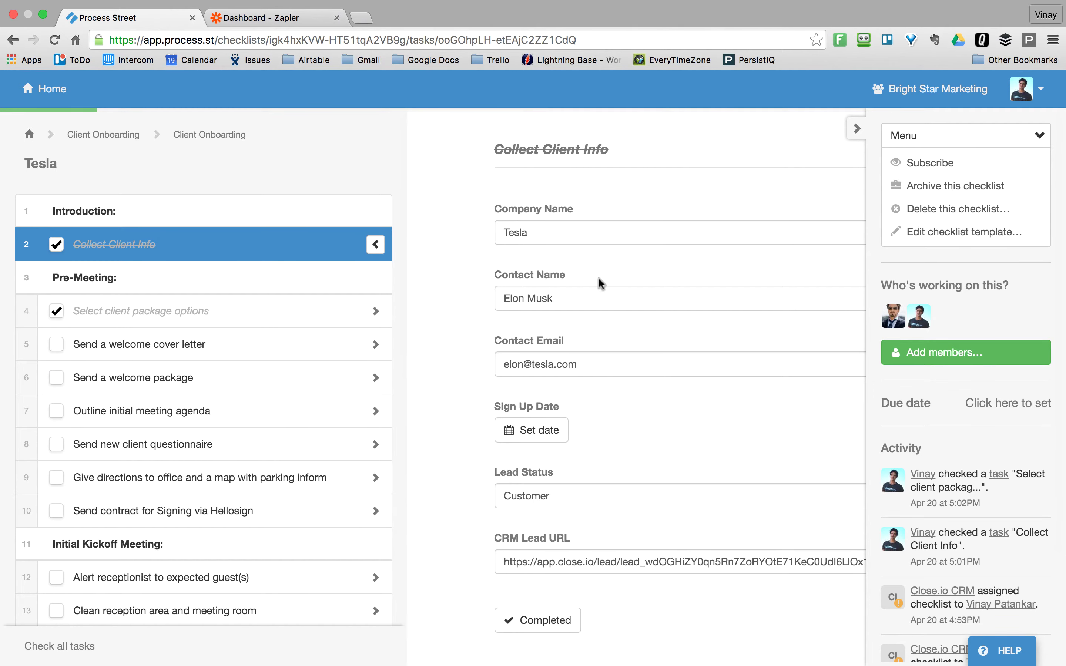
{"action": "left_click", "coordinate": [264, 19]}
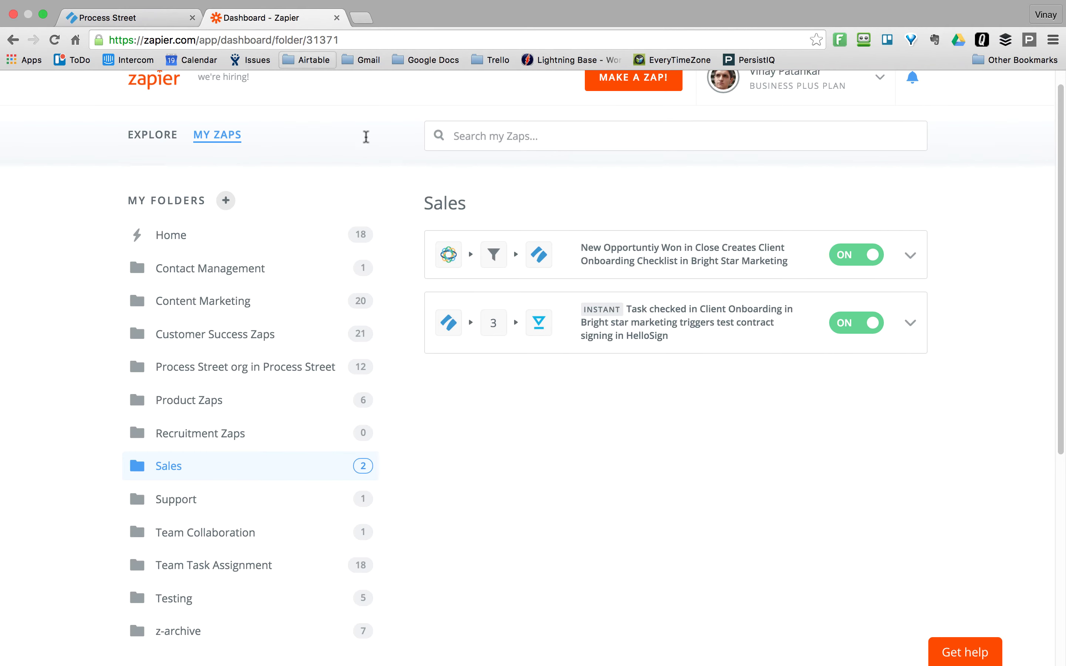
{"action": "left_click", "coordinate": [679, 328]}
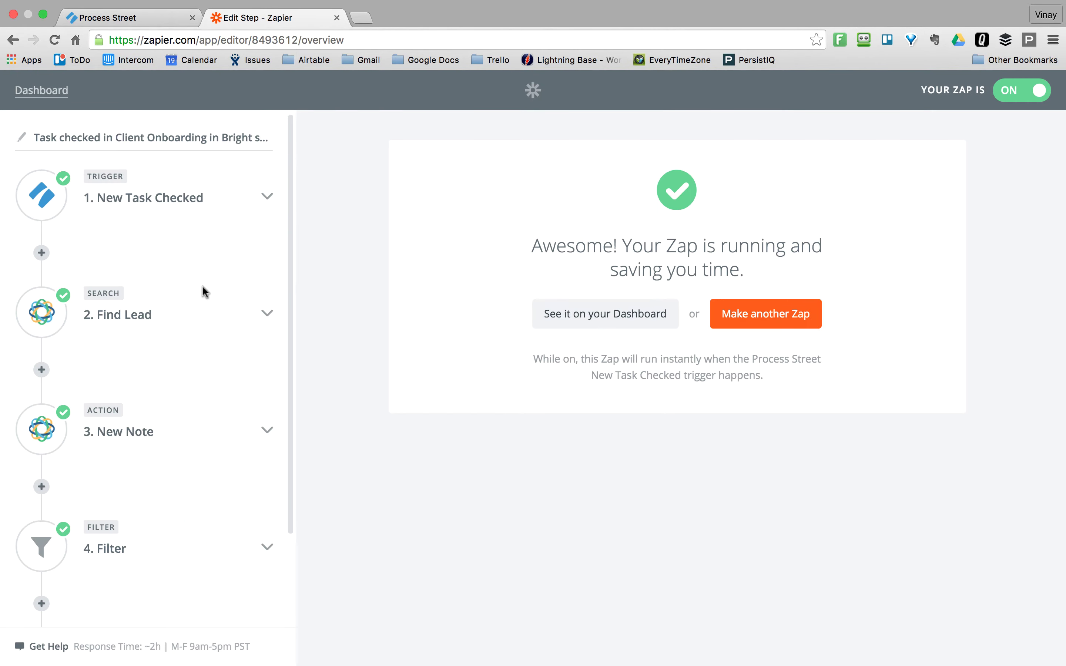
Step: Look over the zap's sequence of steps and expand the details of its New Task Checked trigger
{"action": "scroll", "coordinate": [203, 285], "scroll_direction": "down", "scroll_amount": 3}
{"action": "scroll", "coordinate": [202, 285], "scroll_direction": "up", "scroll_amount": 3}
{"action": "left_click", "coordinate": [156, 195]}
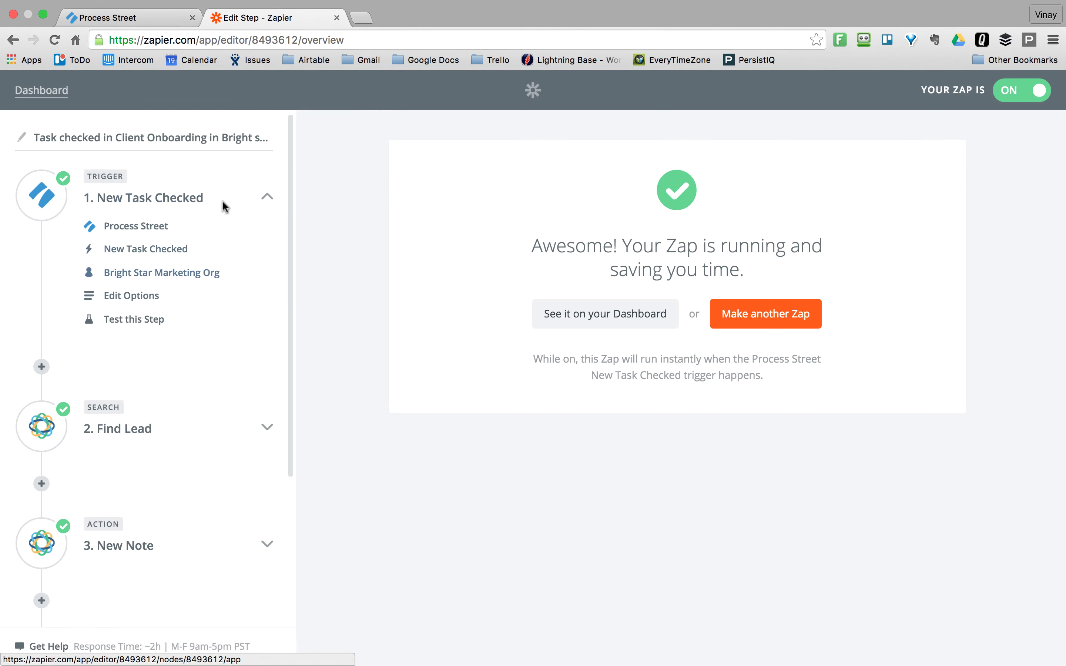
Step: Check off the Send a welcome cover letter and Send a welcome package tasks in the Tesla checklist in Process Street
{"action": "left_click", "coordinate": [125, 16]}
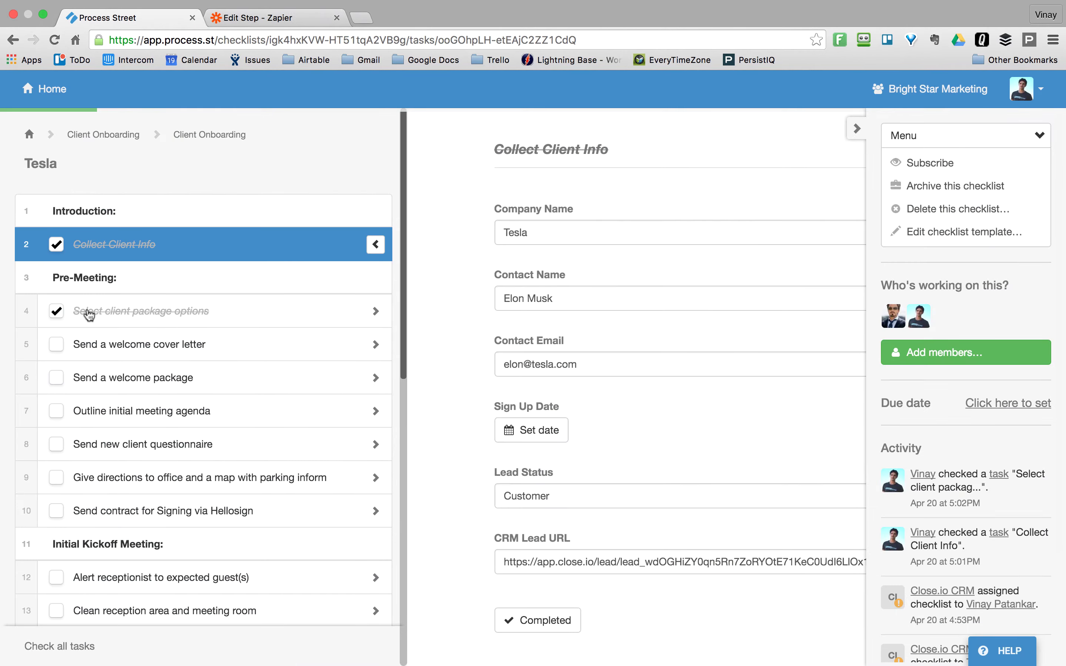
{"action": "left_click", "coordinate": [57, 345]}
{"action": "left_click", "coordinate": [54, 380]}
{"action": "left_click", "coordinate": [56, 378]}
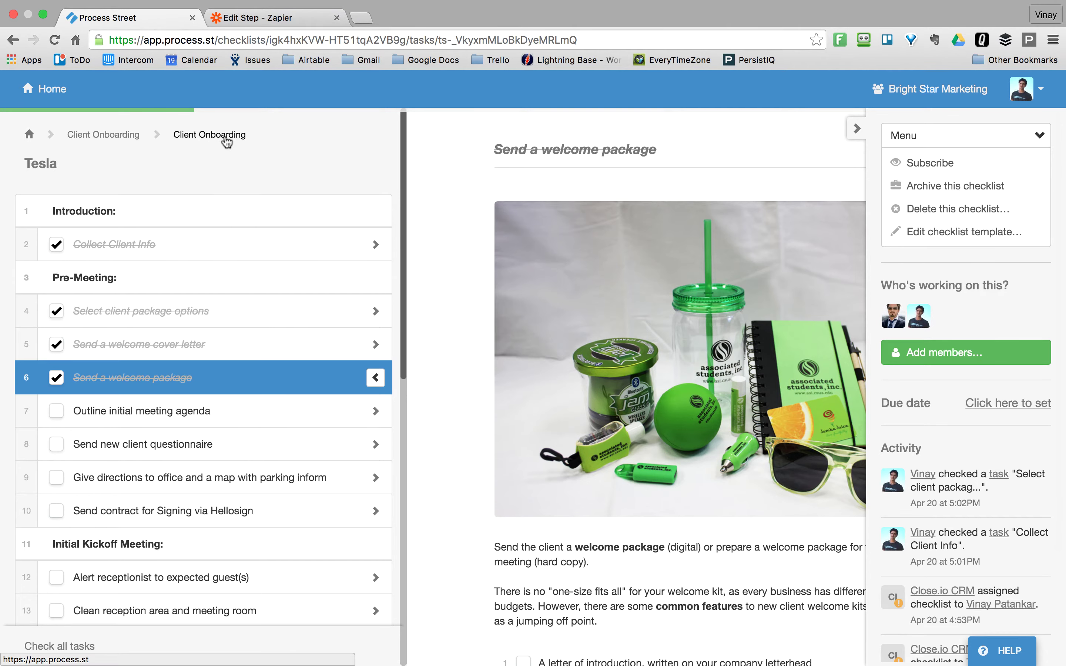
Step: Switch back to Zapier and review the zap's steps and the New Task Checked trigger's app and event
{"action": "left_click", "coordinate": [265, 22]}
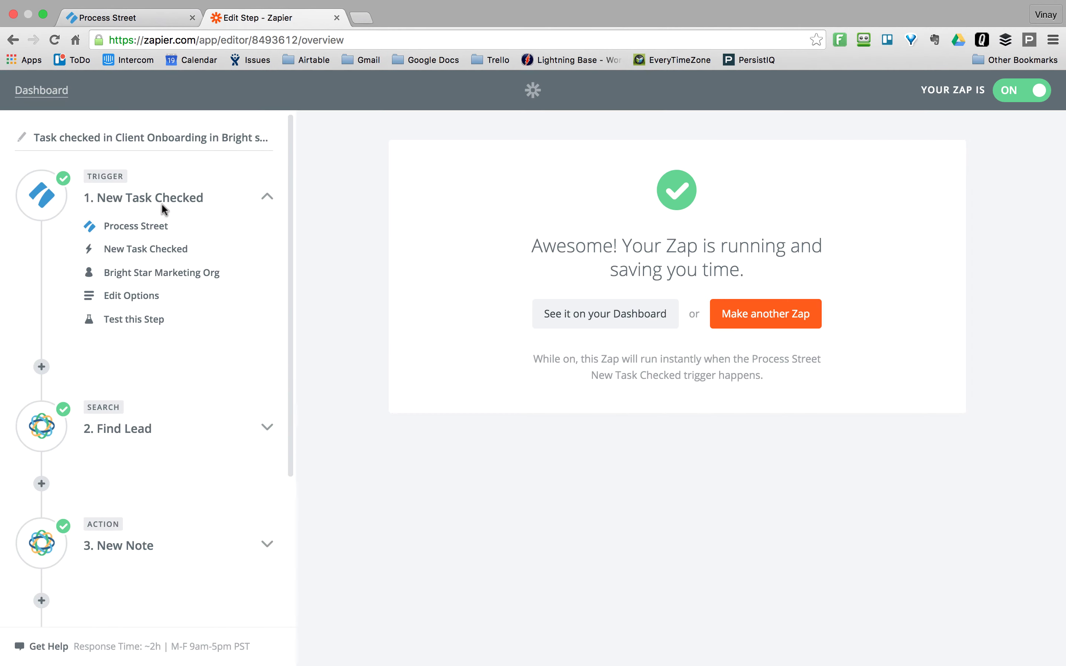
{"action": "scroll", "coordinate": [118, 234], "scroll_direction": "down", "scroll_amount": 5}
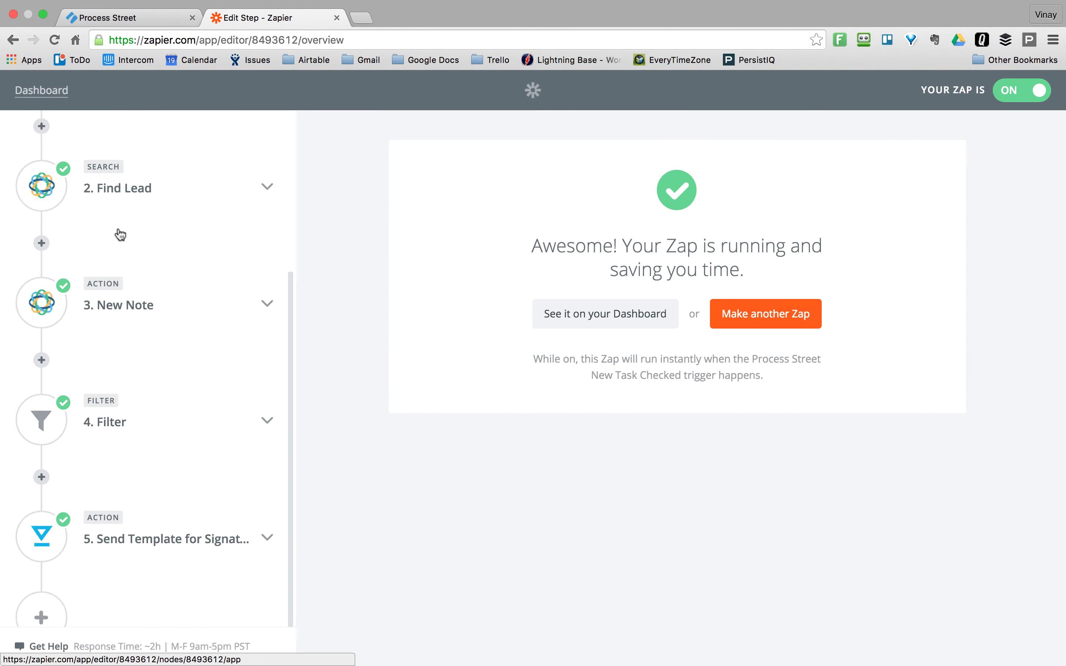
{"action": "scroll", "coordinate": [120, 520], "scroll_direction": "up", "scroll_amount": 5}
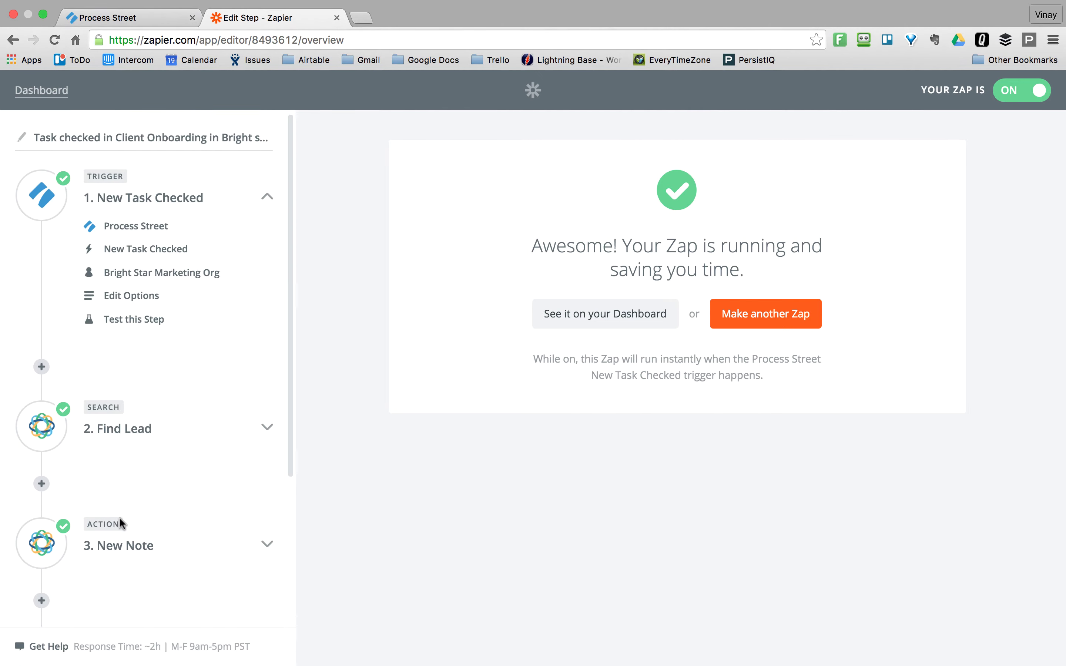
{"action": "left_click", "coordinate": [137, 250]}
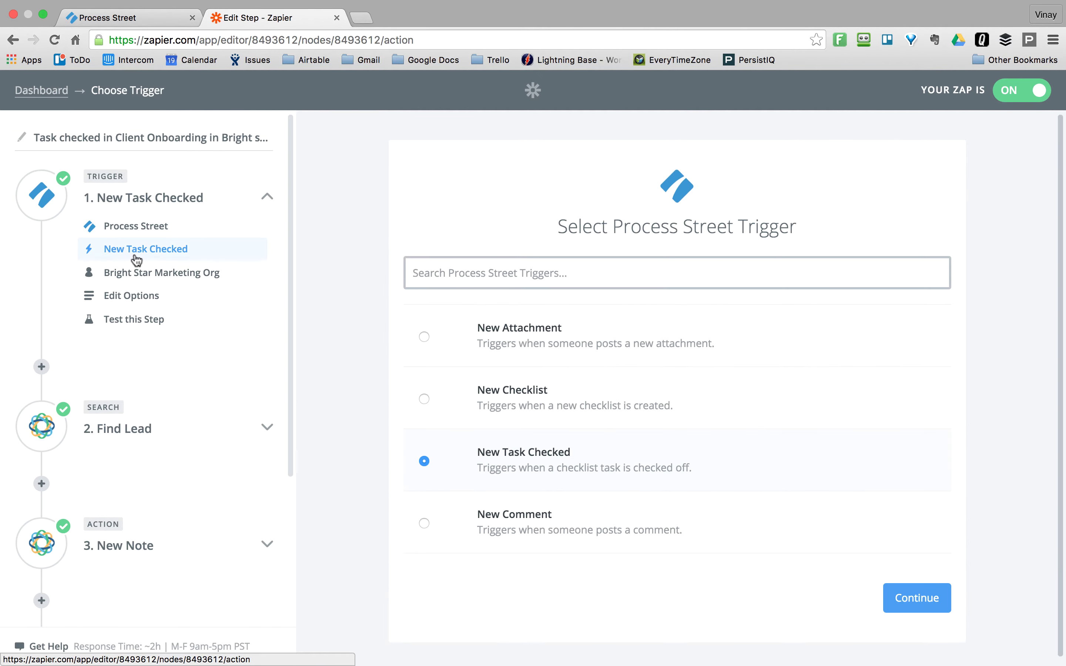
{"action": "left_click", "coordinate": [136, 234]}
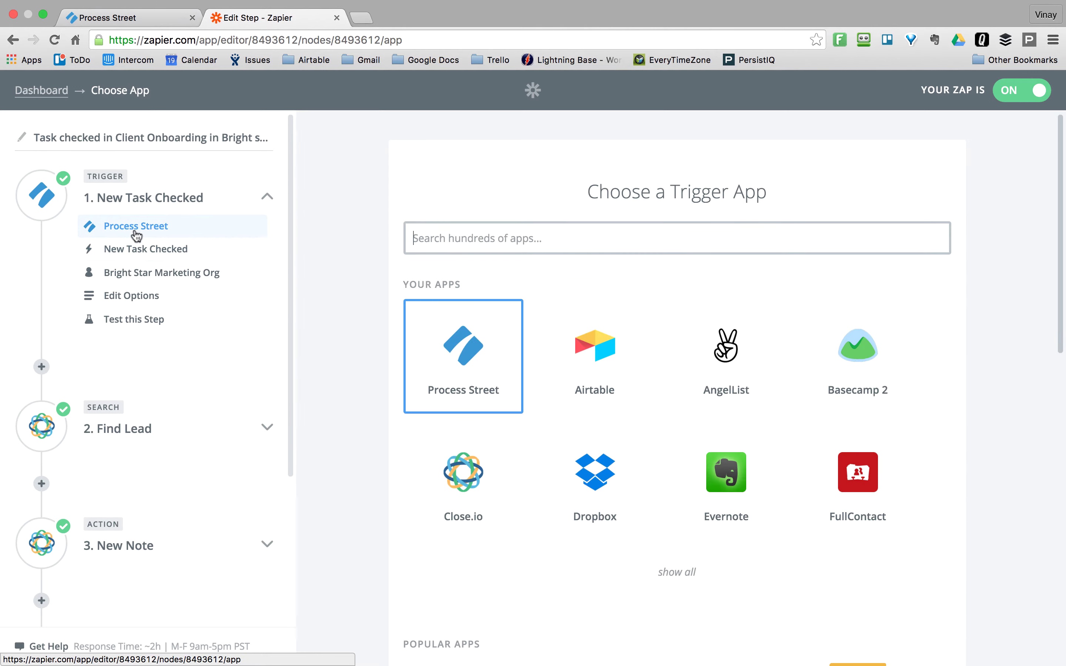
{"action": "left_click", "coordinate": [134, 247]}
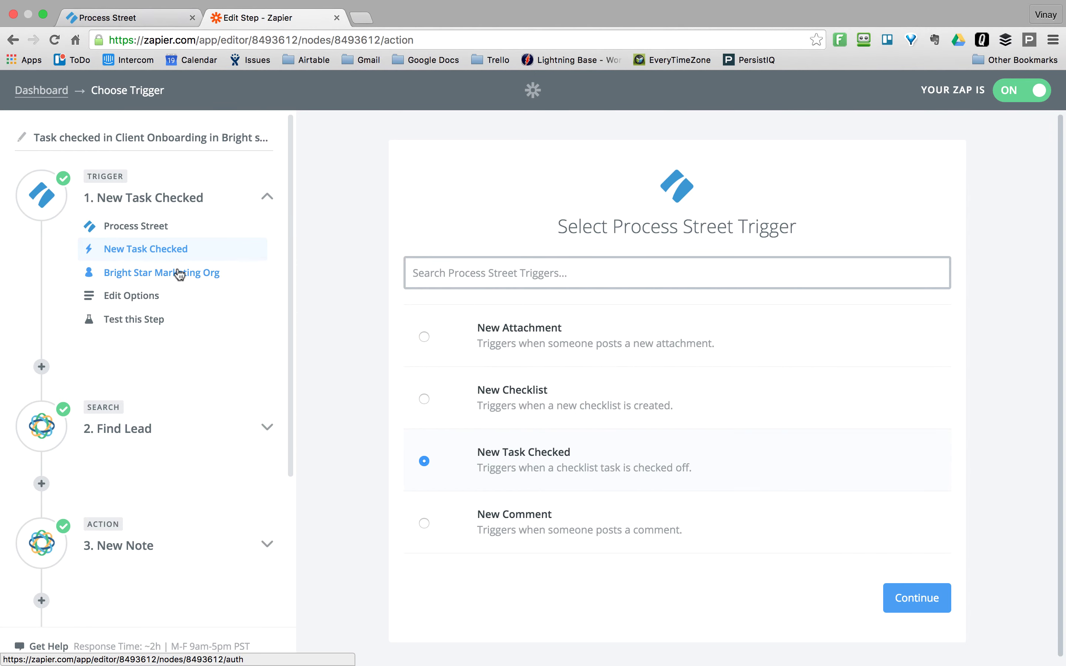
Step: Open the trigger's options and compare its Template and Task settings with the Tesla checklist in Process Street
{"action": "left_click", "coordinate": [183, 294]}
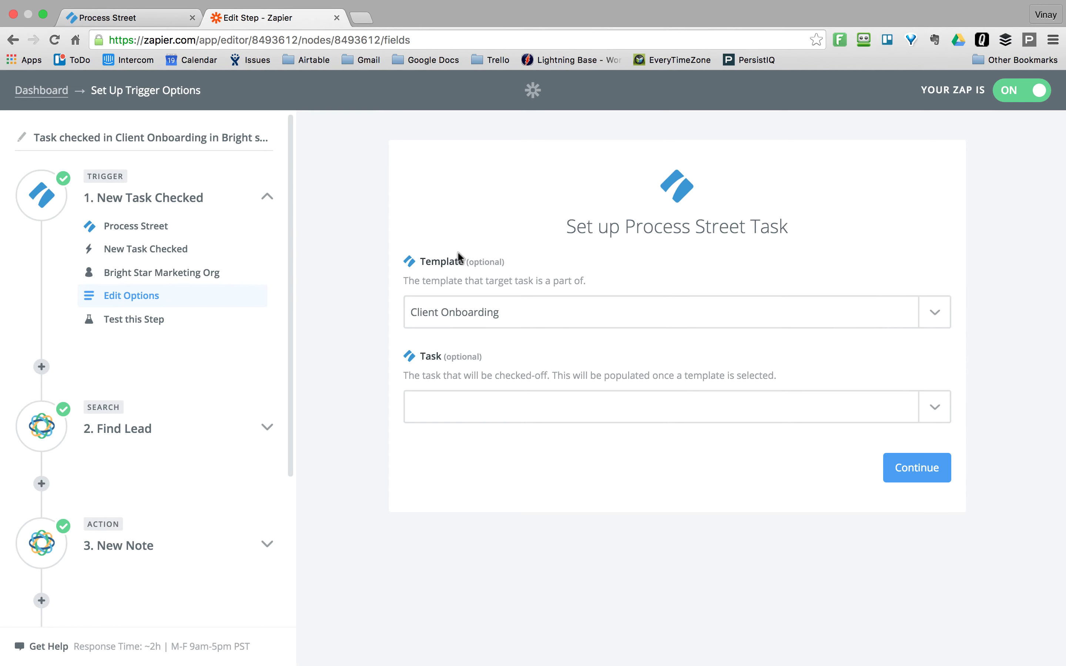
{"action": "left_click", "coordinate": [149, 19]}
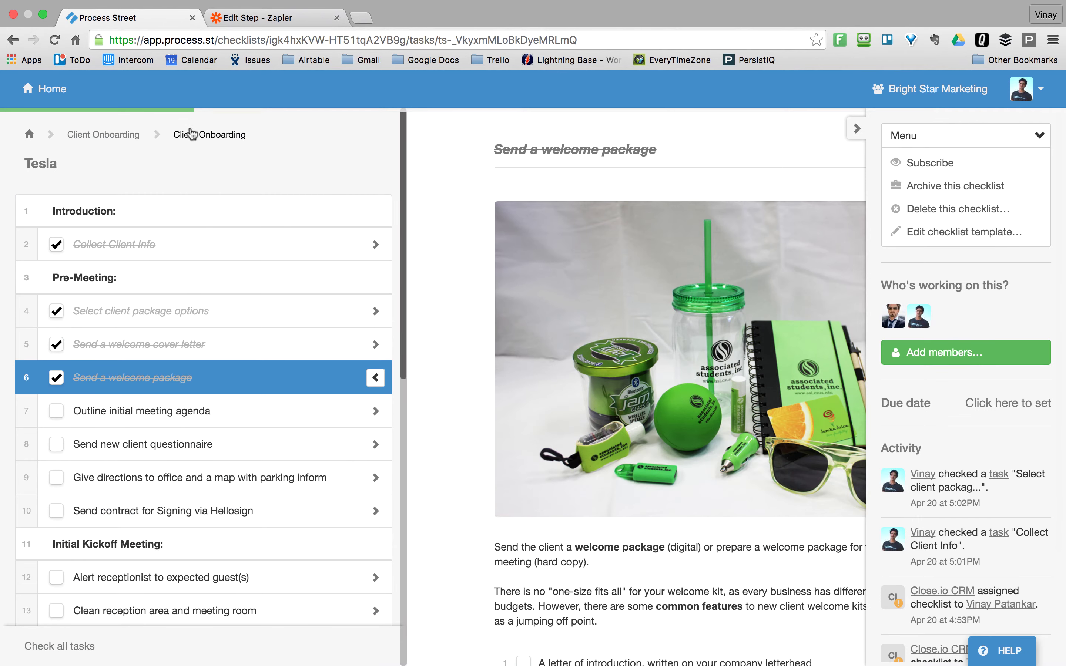
{"action": "left_click", "coordinate": [296, 23]}
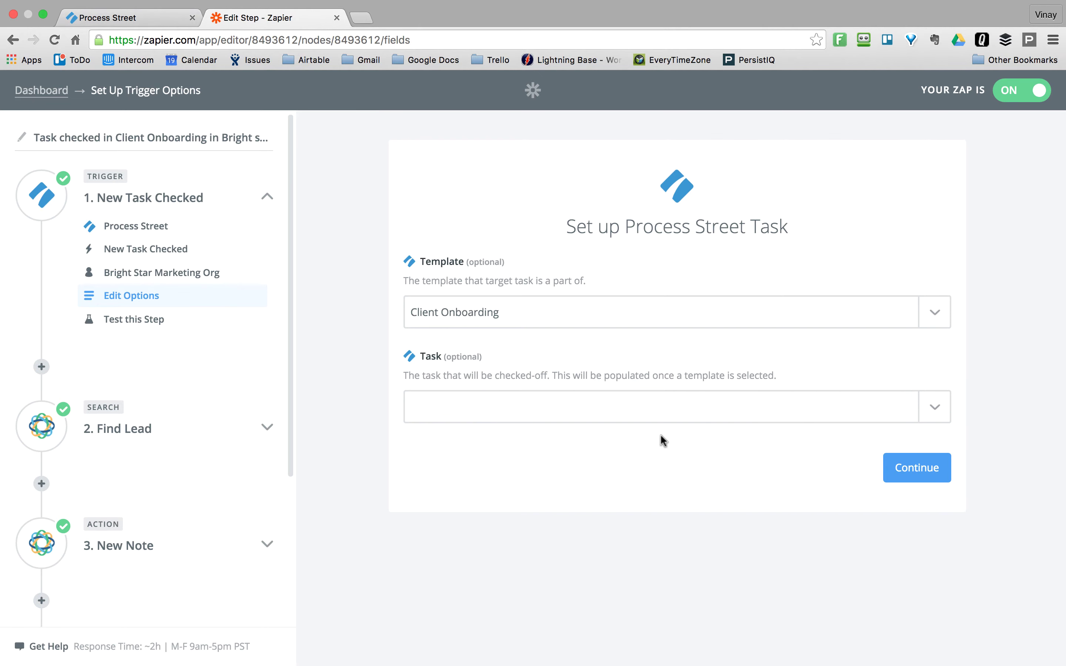
Step: Look over the steps that follow the trigger and expand the details of the Find Lead search step
{"action": "scroll", "coordinate": [134, 345], "scroll_direction": "down", "scroll_amount": 2}
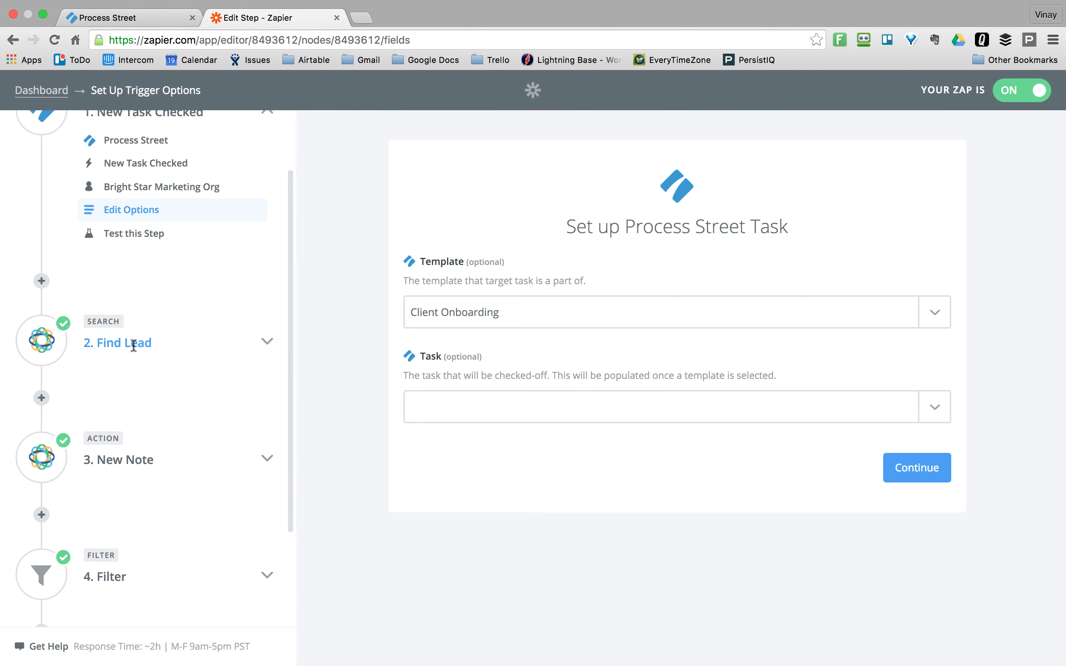
{"action": "scroll", "coordinate": [134, 345], "scroll_direction": "up", "scroll_amount": 2}
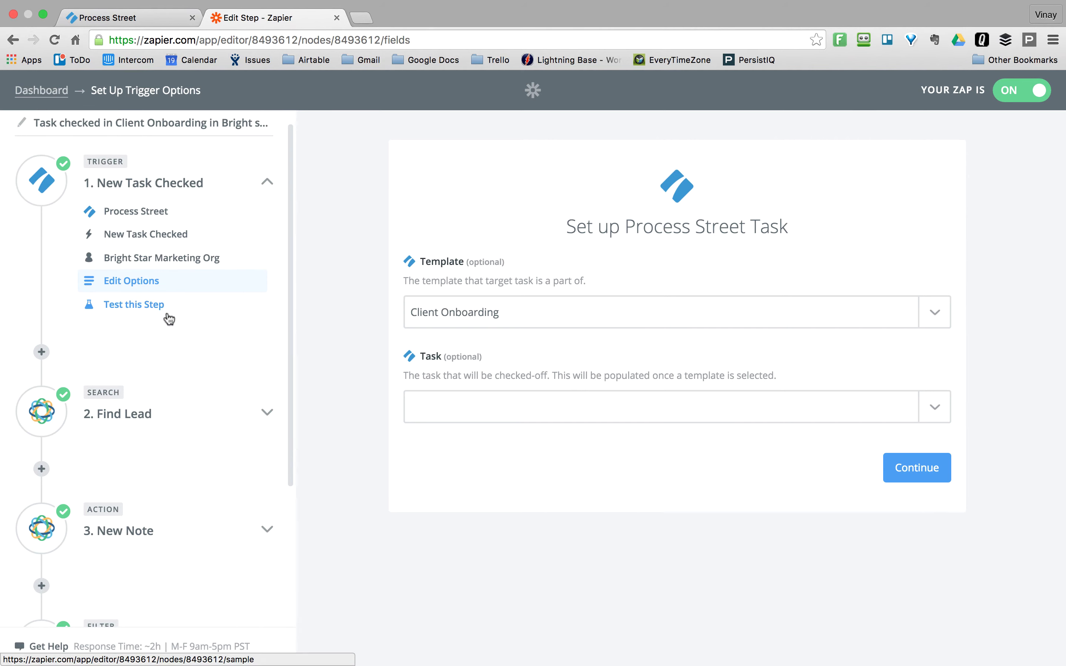
{"action": "scroll", "coordinate": [166, 278], "scroll_direction": "down", "scroll_amount": 3}
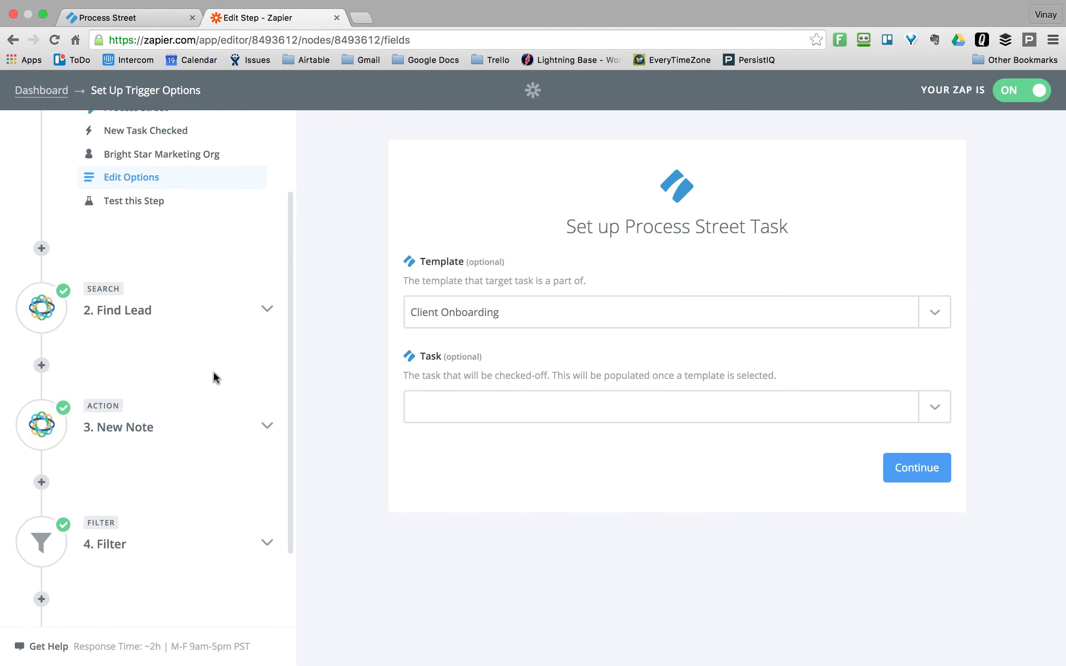
{"action": "scroll", "coordinate": [214, 371], "scroll_direction": "up", "scroll_amount": 1}
{"action": "scroll", "coordinate": [213, 370], "scroll_direction": "down", "scroll_amount": 1}
{"action": "scroll", "coordinate": [213, 372], "scroll_direction": "up", "scroll_amount": 1}
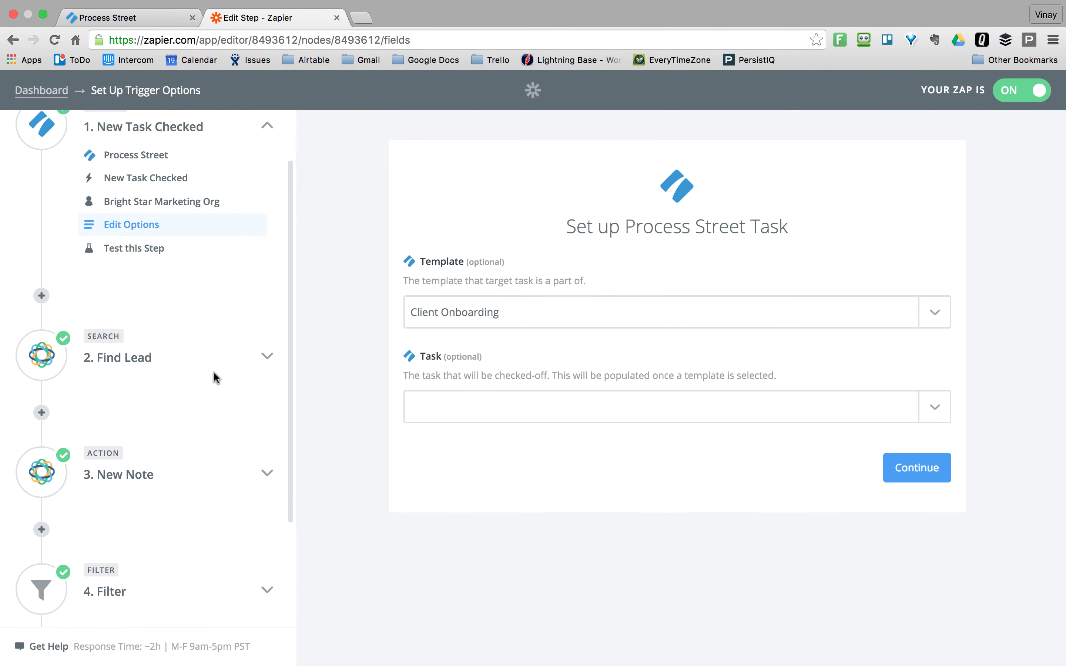
{"action": "scroll", "coordinate": [213, 370], "scroll_direction": "up", "scroll_amount": 1}
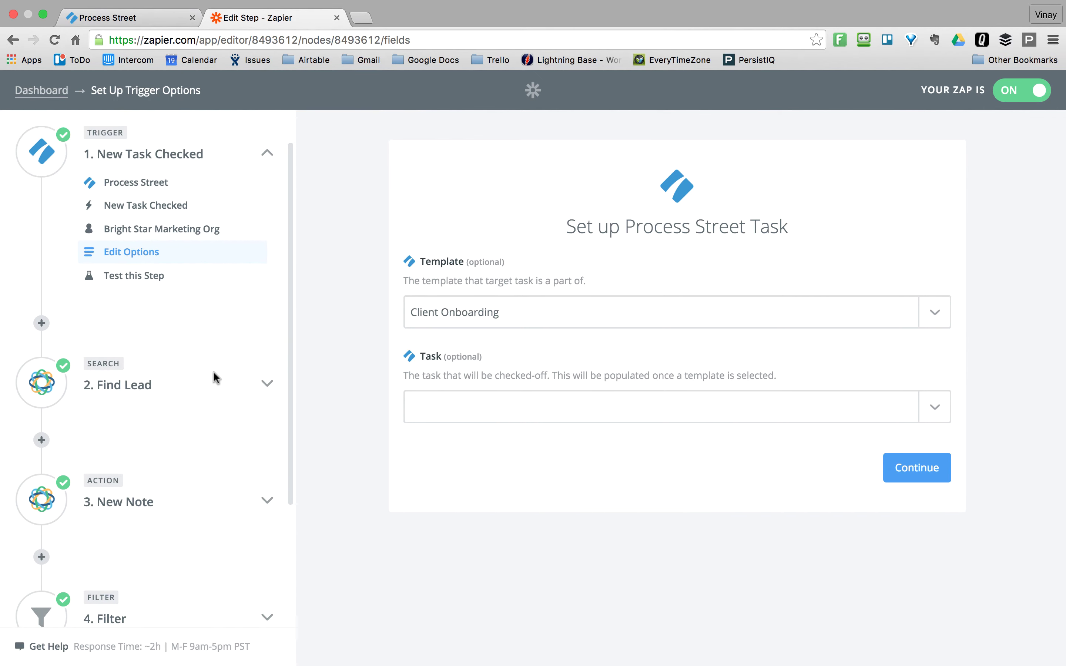
{"action": "left_click", "coordinate": [141, 381]}
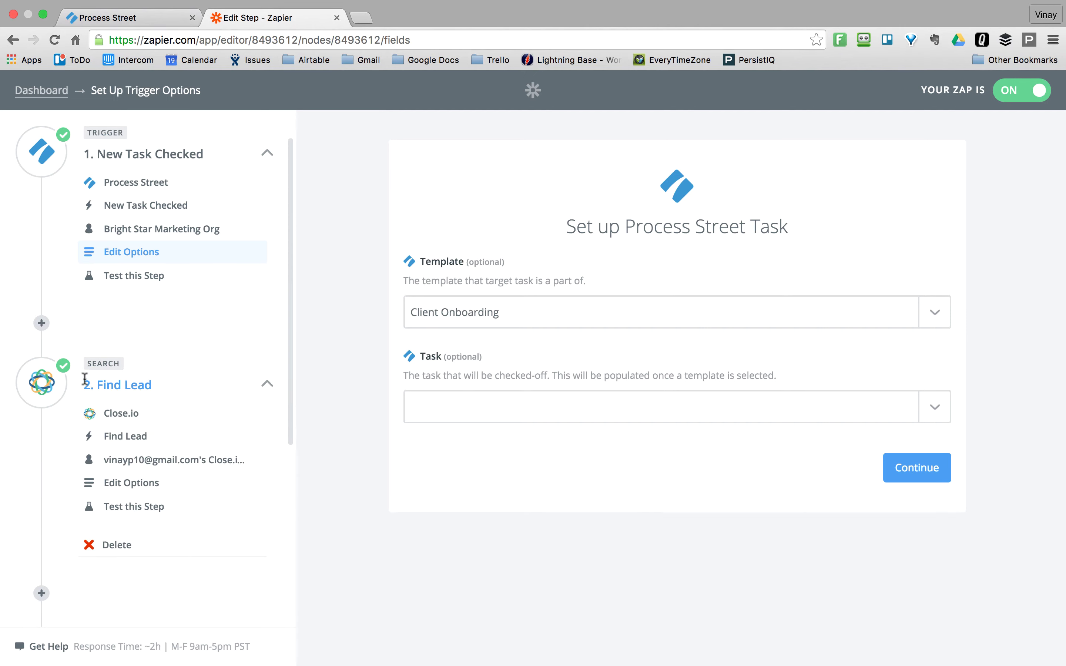
{"action": "scroll", "coordinate": [134, 357], "scroll_direction": "down", "scroll_amount": 2}
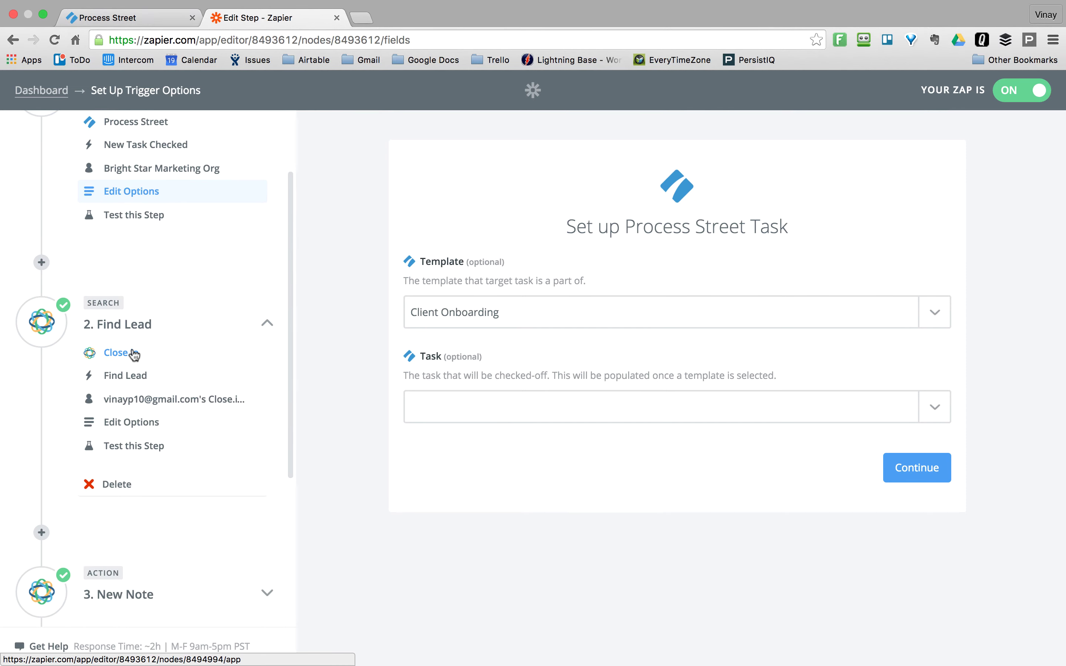
Step: Review the Find Lead step's chosen app and its search type in the list of Close.io actions
{"action": "left_click", "coordinate": [134, 354]}
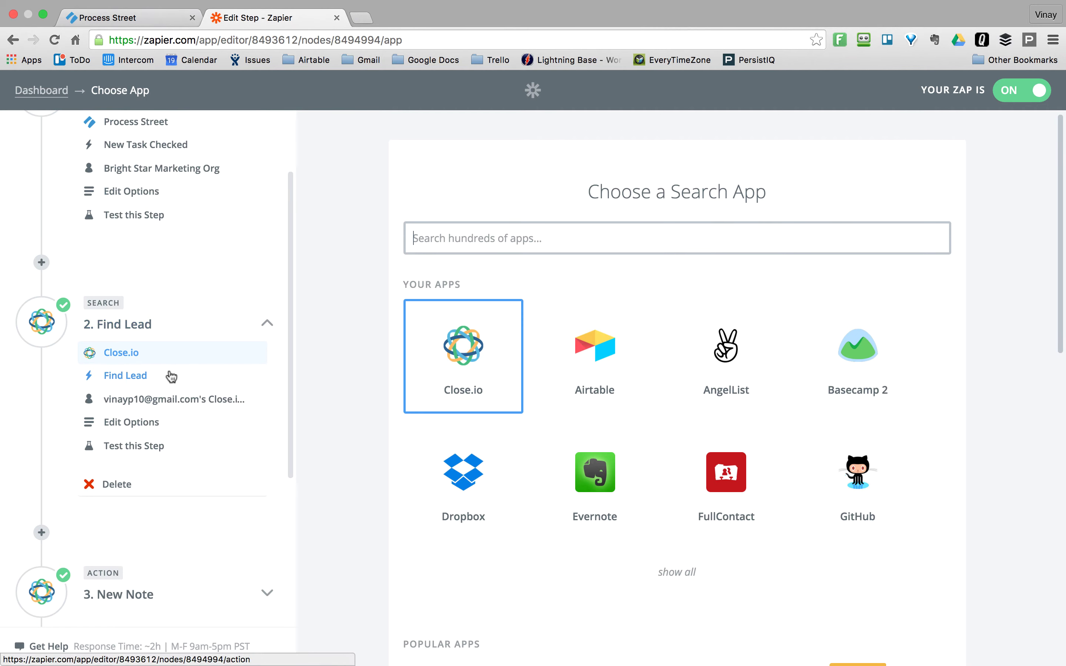
{"action": "left_click", "coordinate": [159, 382]}
{"action": "scroll", "coordinate": [488, 405], "scroll_direction": "down", "scroll_amount": 5}
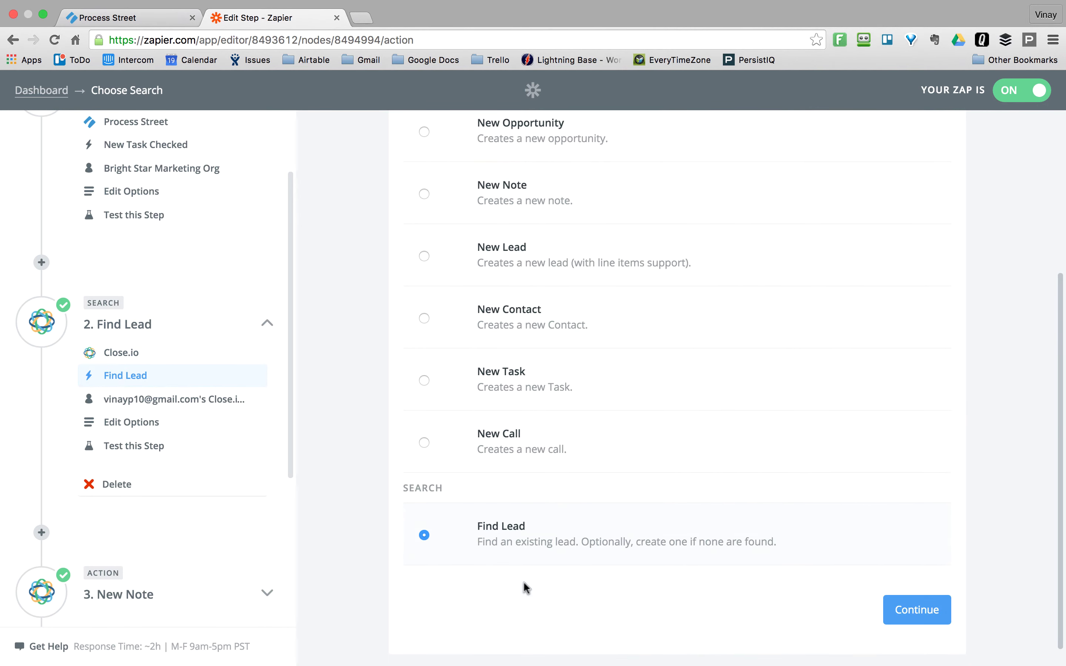
{"action": "scroll", "coordinate": [630, 516], "scroll_direction": "down", "scroll_amount": 1}
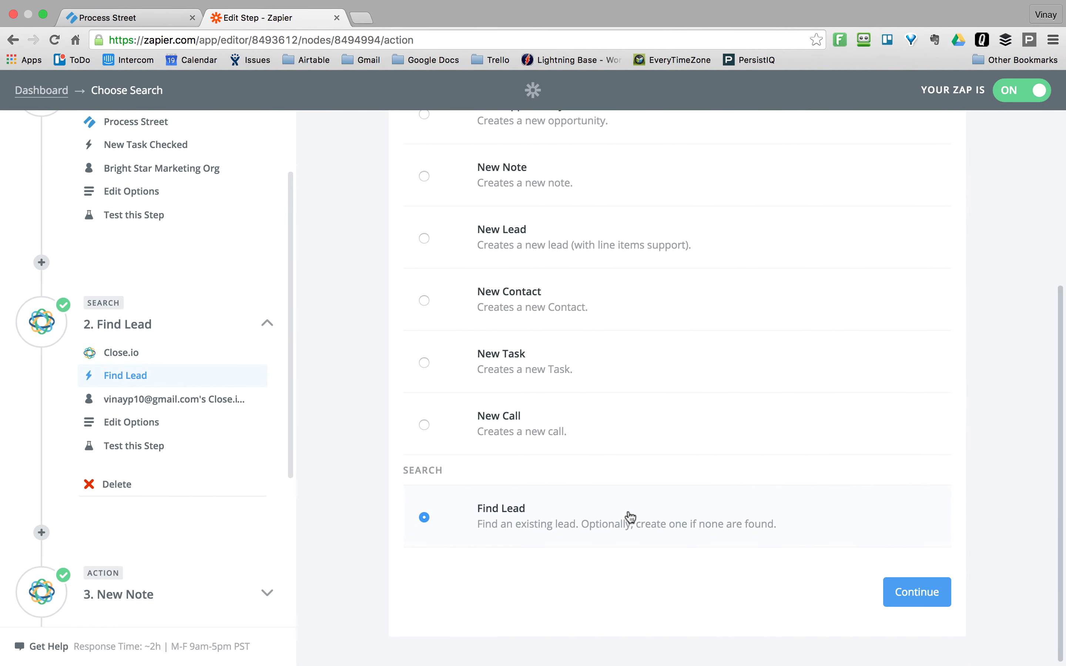
Step: Open the Find Lead step's options and examine the Close.io lead search fields down to the Custom Search Query
{"action": "left_click", "coordinate": [188, 399]}
{"action": "left_click", "coordinate": [153, 424]}
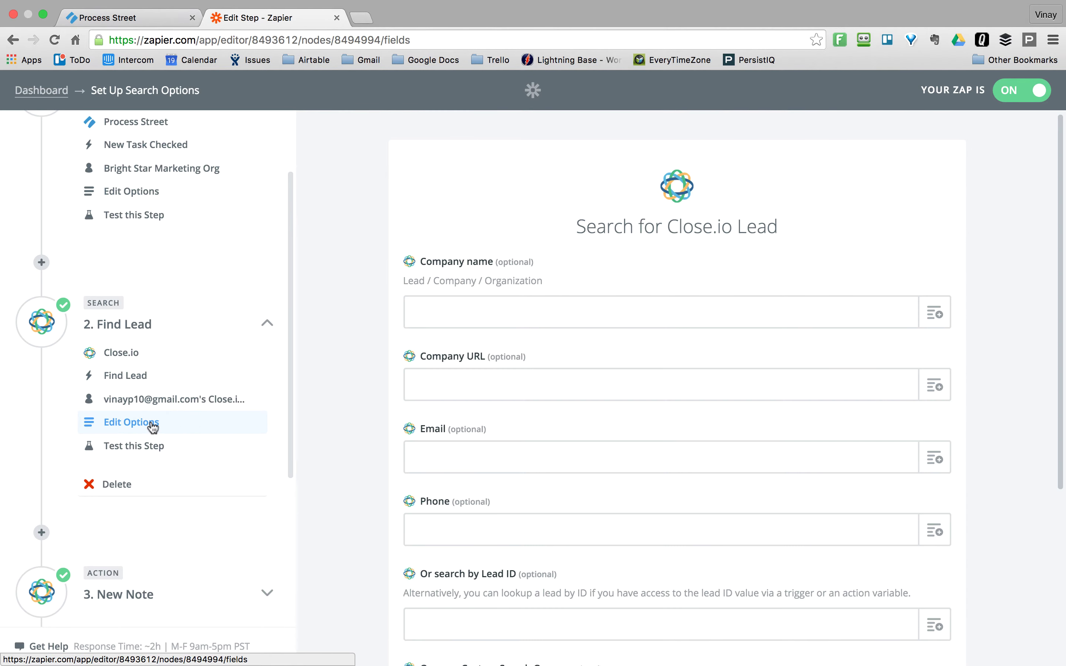
{"action": "scroll", "coordinate": [371, 427], "scroll_direction": "down", "scroll_amount": 6}
{"action": "scroll", "coordinate": [371, 428], "scroll_direction": "up", "scroll_amount": 5}
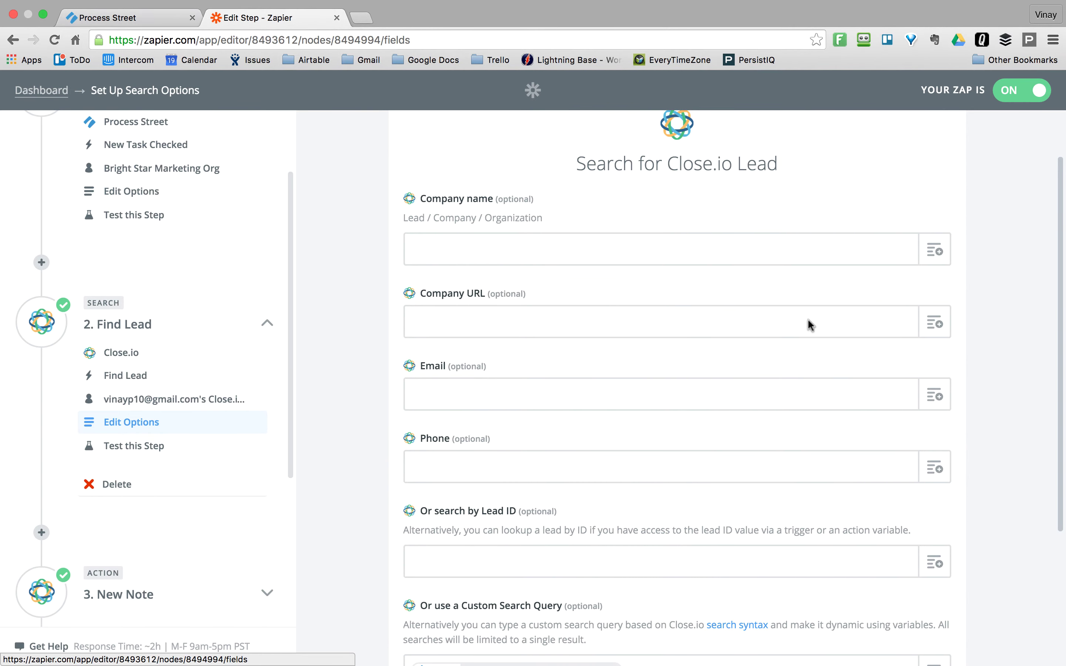
{"action": "scroll", "coordinate": [592, 264], "scroll_direction": "down", "scroll_amount": 2}
{"action": "scroll", "coordinate": [591, 264], "scroll_direction": "down", "scroll_amount": 2}
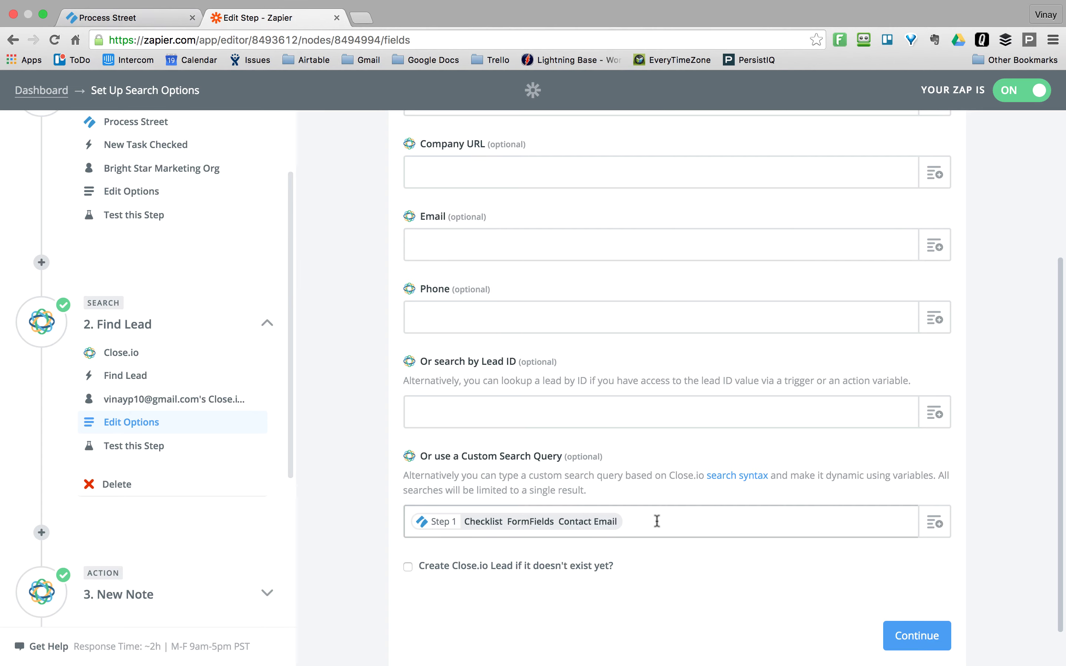
Step: Compare the Custom Search Query with the Contact Email field in the Collect Client Info task of Process Street's Tesla checklist
{"action": "left_click", "coordinate": [146, 20]}
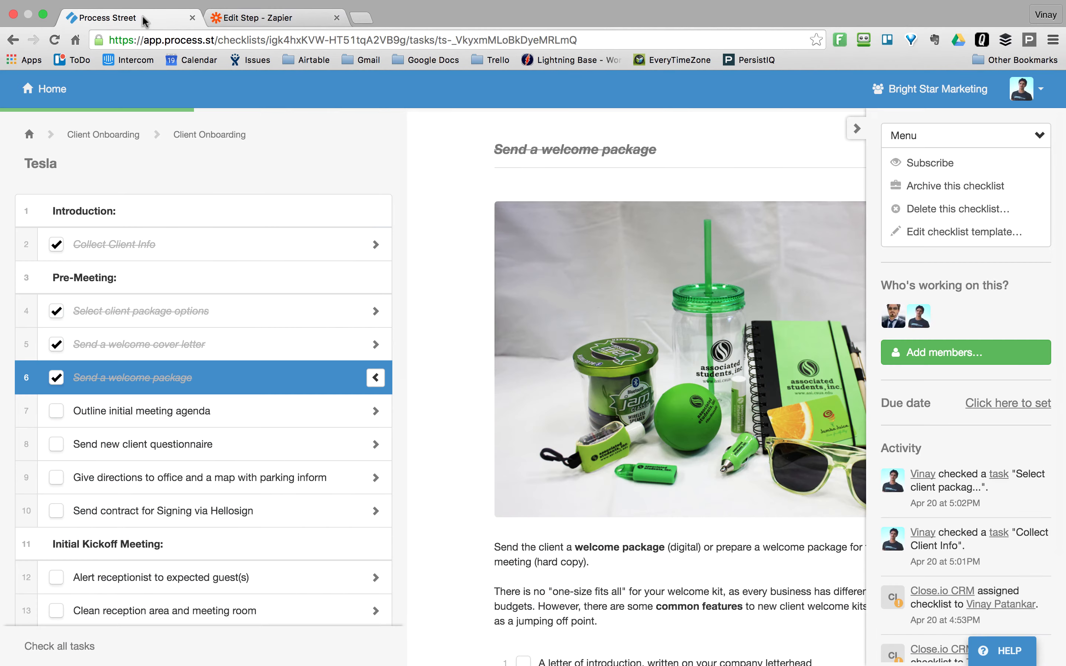
{"action": "left_click", "coordinate": [204, 251]}
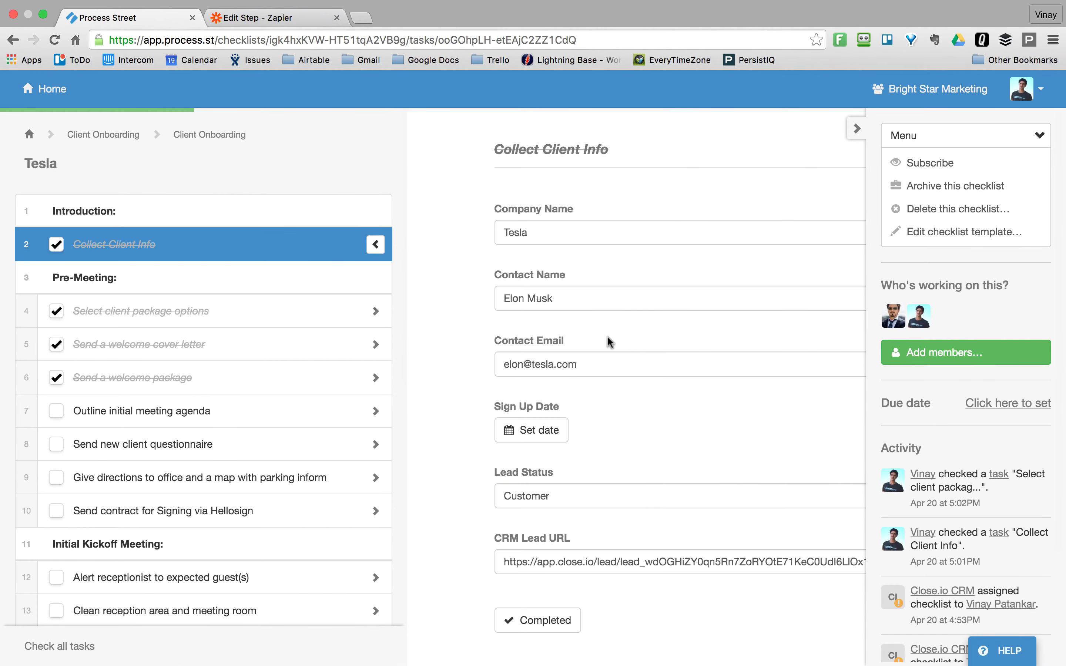
{"action": "left_click", "coordinate": [582, 363]}
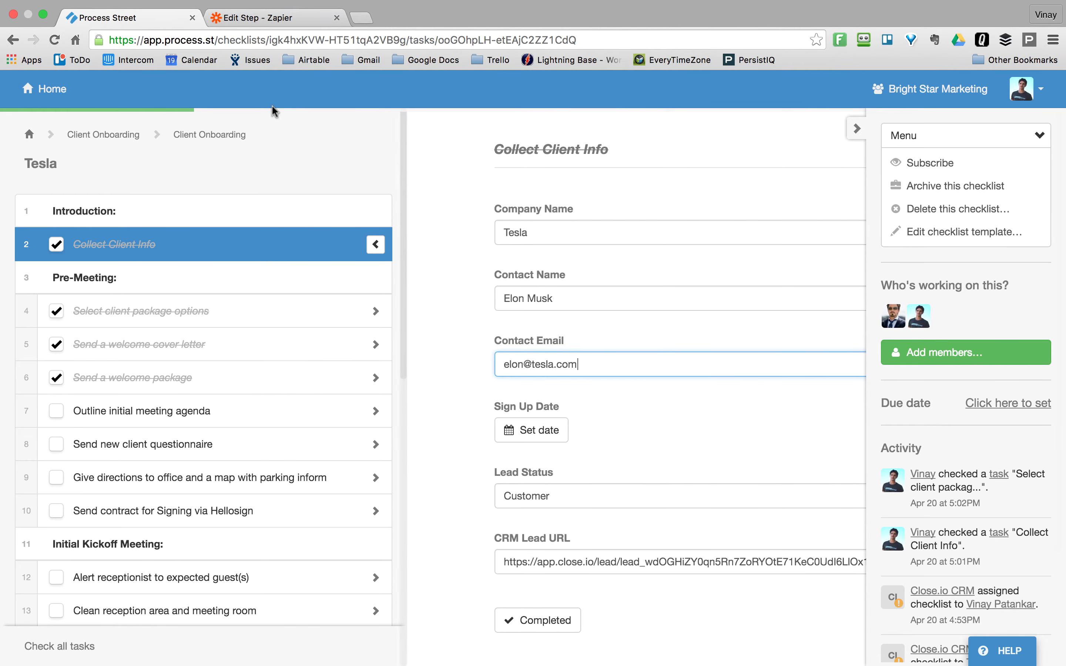
{"action": "left_click", "coordinate": [264, 18]}
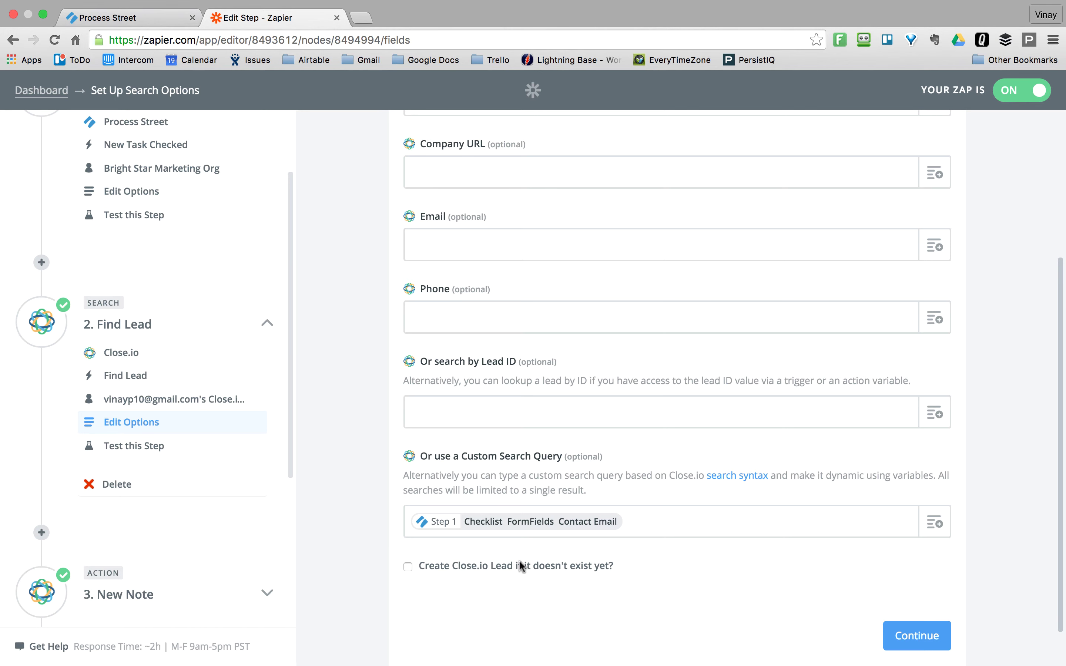
Step: Expand the New Note action step and review its app and the available Close.io actions
{"action": "scroll", "coordinate": [233, 438], "scroll_direction": "down", "scroll_amount": 4}
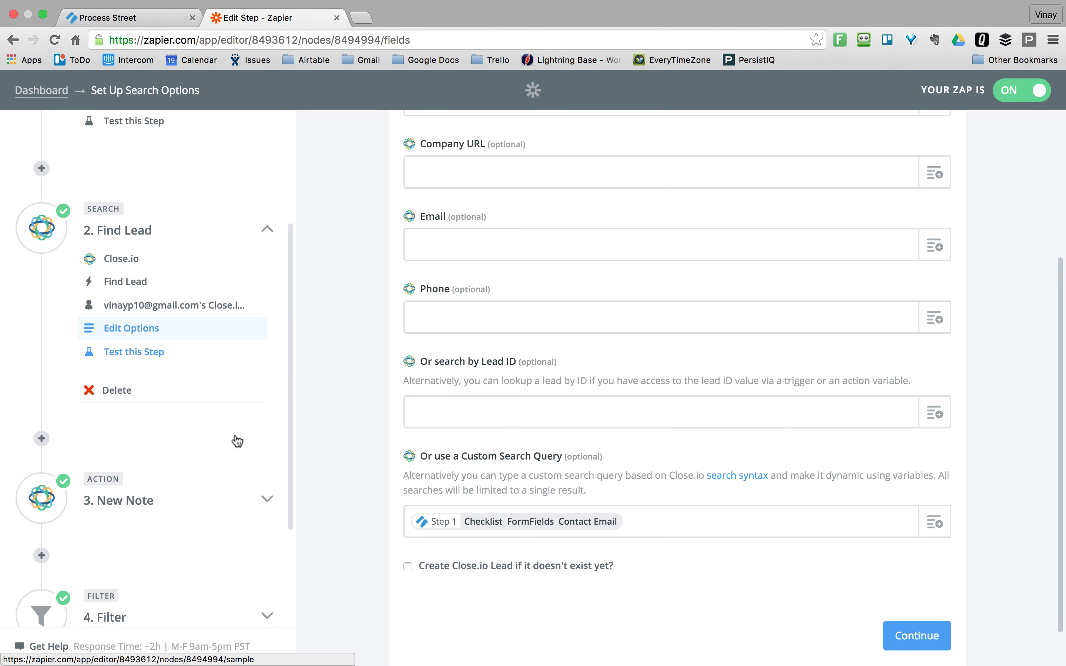
{"action": "left_click", "coordinate": [171, 448]}
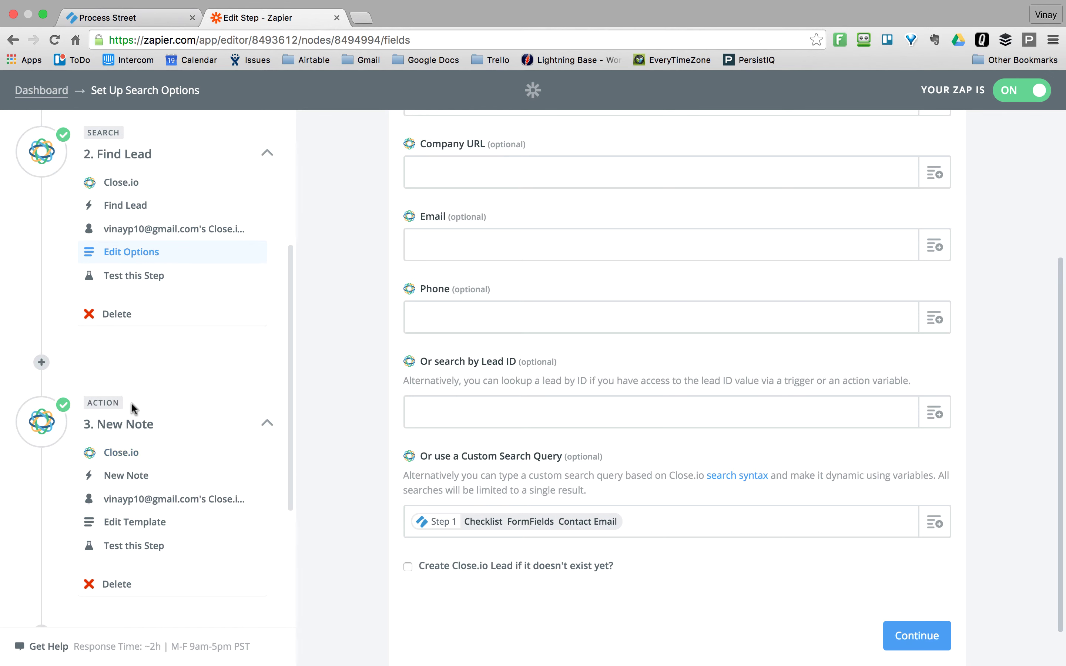
{"action": "left_click", "coordinate": [135, 455]}
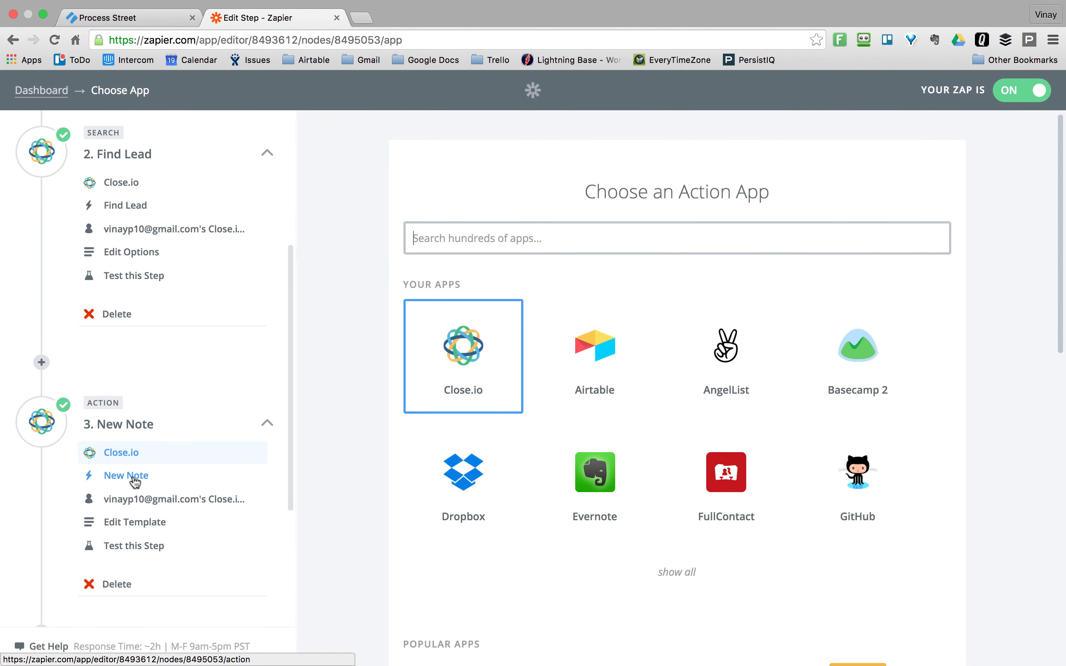
{"action": "left_click", "coordinate": [135, 480]}
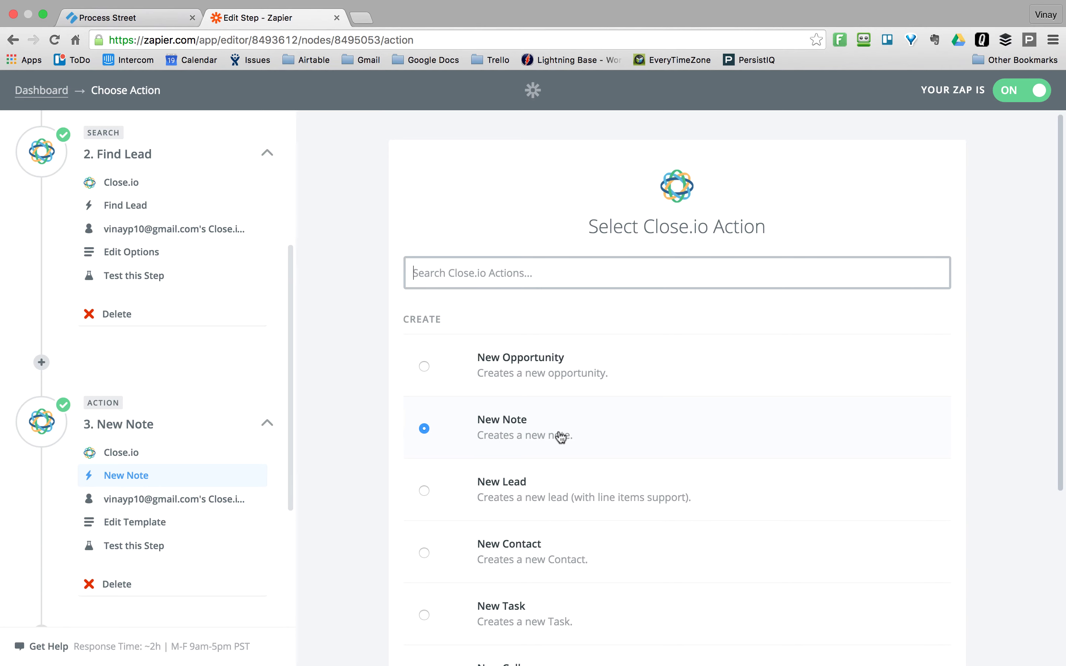
{"action": "scroll", "coordinate": [483, 436], "scroll_direction": "down", "scroll_amount": 3}
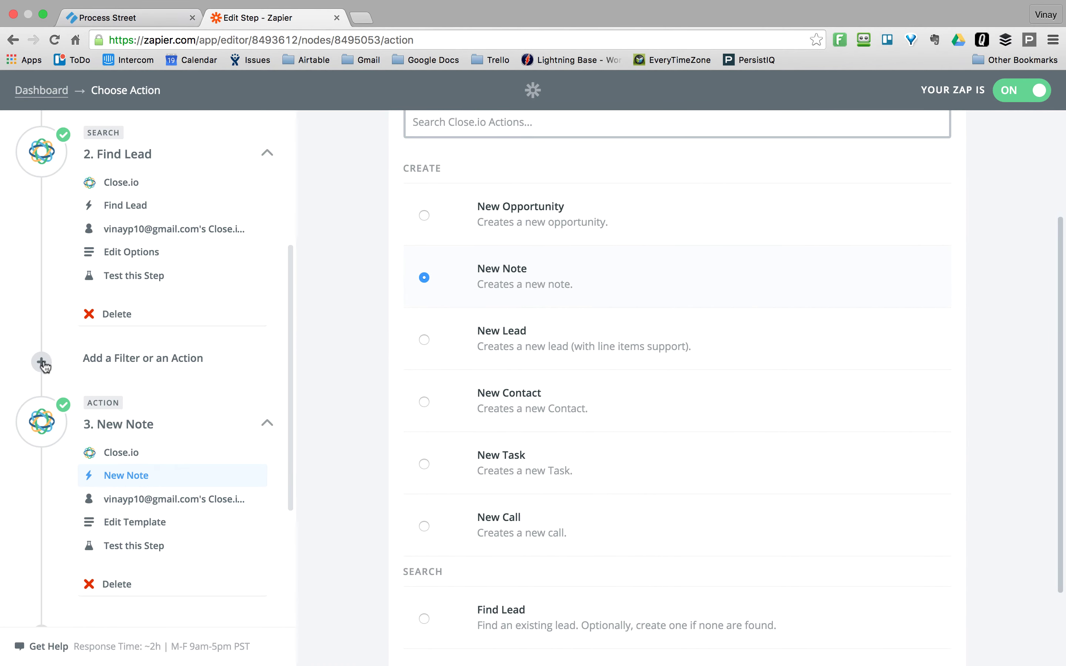
{"action": "scroll", "coordinate": [150, 396], "scroll_direction": "down", "scroll_amount": 2}
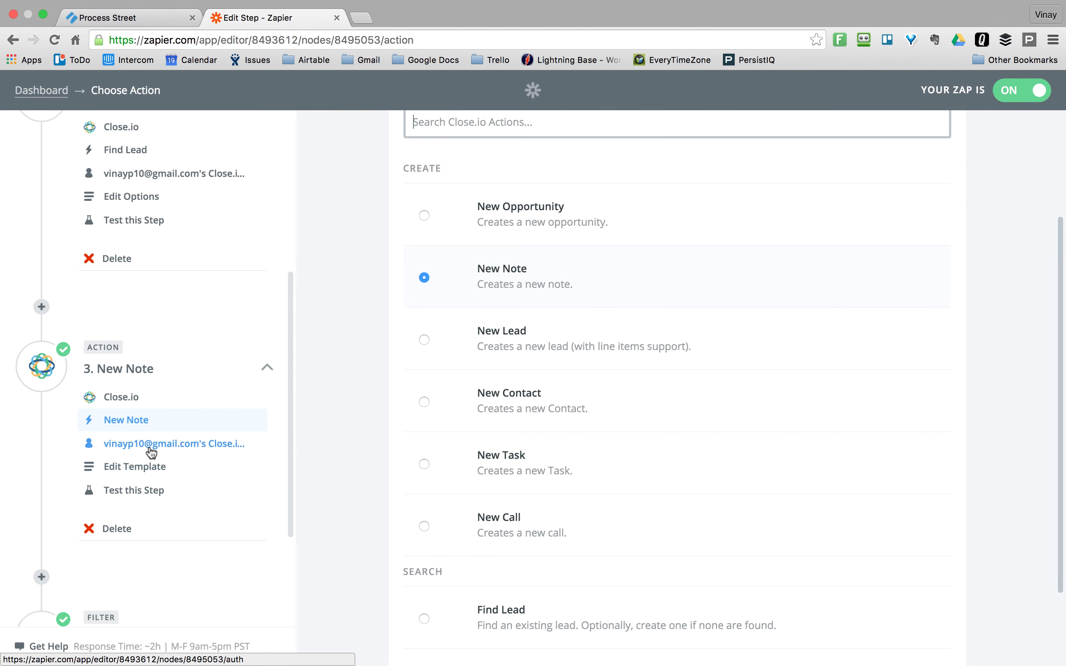
Step: Open the New Note step's template and examine its lead, custom Lead ID and note text settings
{"action": "left_click", "coordinate": [150, 467]}
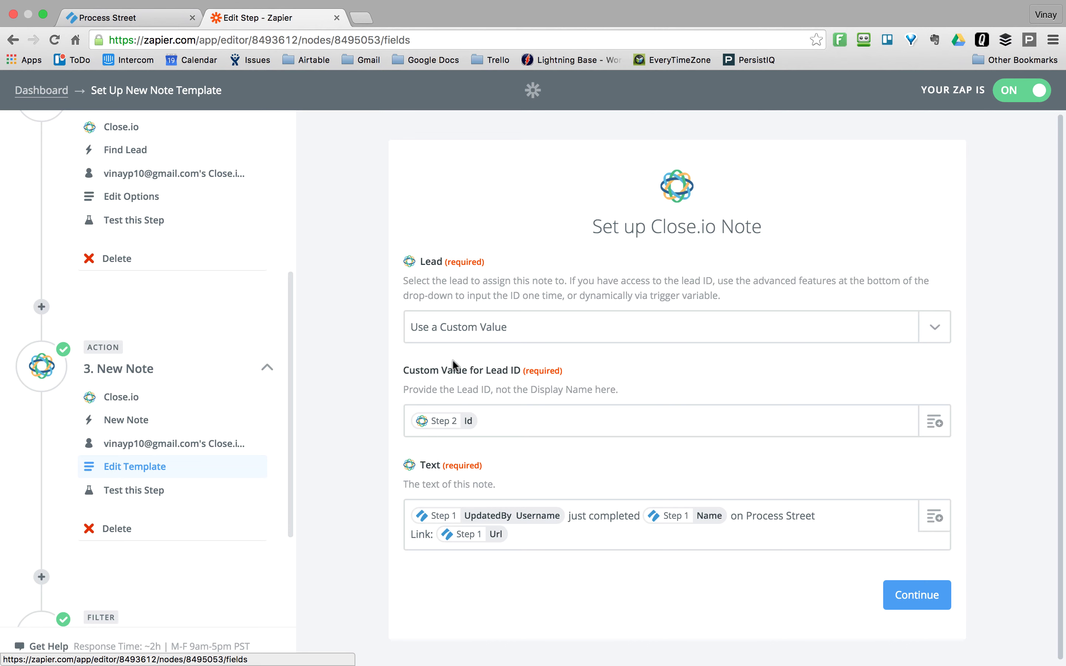
{"action": "left_click", "coordinate": [536, 414]}
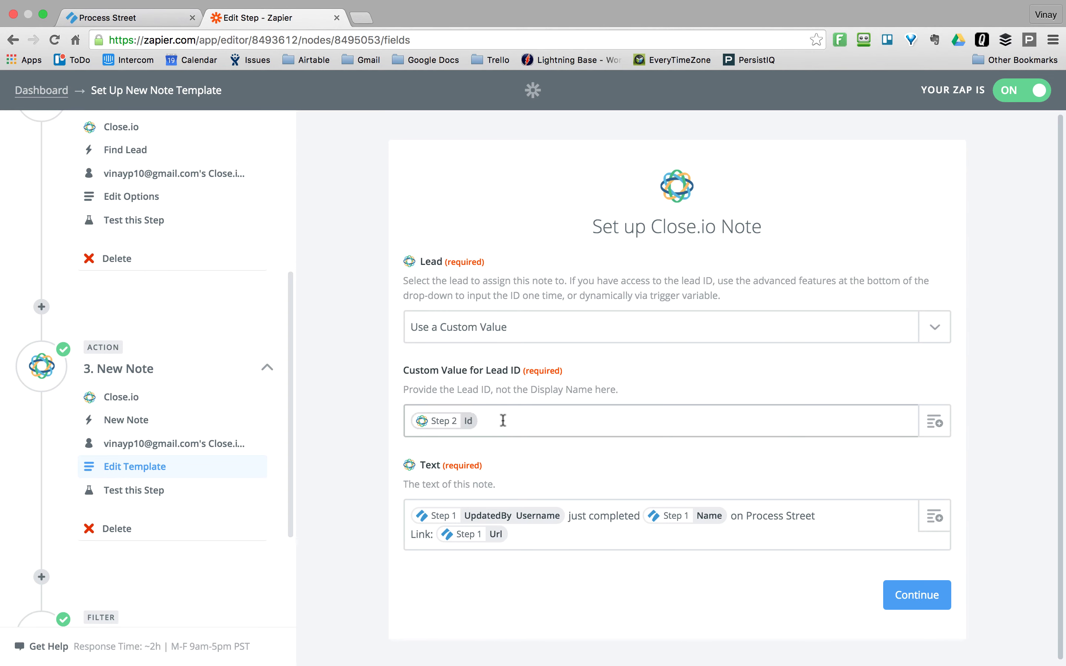
{"action": "scroll", "coordinate": [284, 291], "scroll_direction": "up", "scroll_amount": 3}
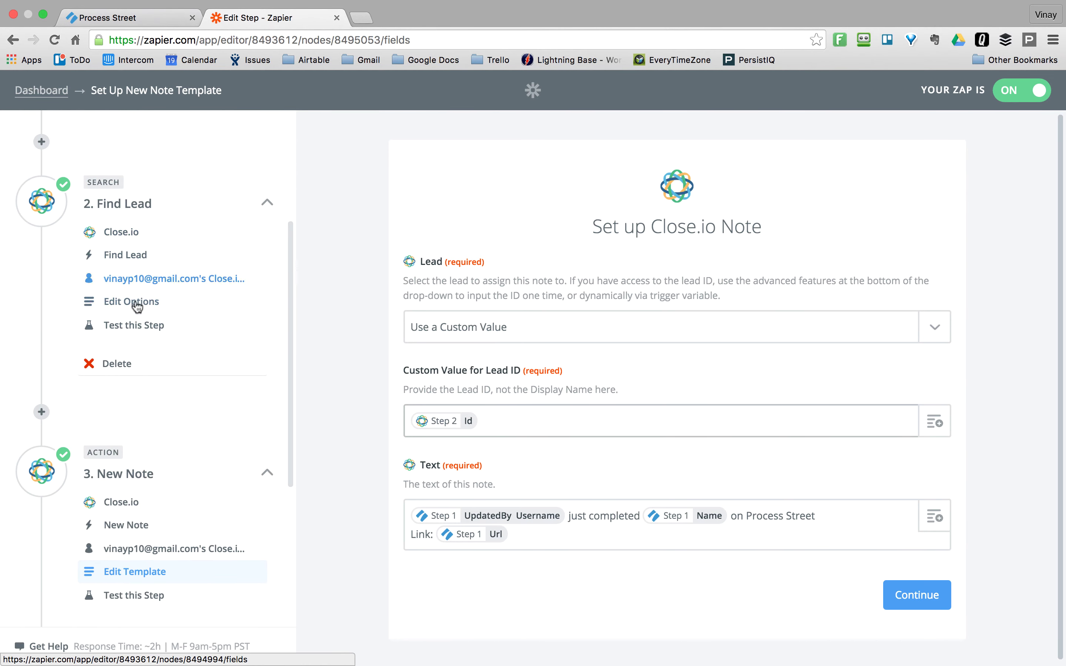
Step: Compare the New Note step's custom Lead ID with the lead ID inside the Tesla checklist's CRM Lead URL in Process Street
{"action": "scroll", "coordinate": [548, 420], "scroll_direction": "down", "scroll_amount": 1}
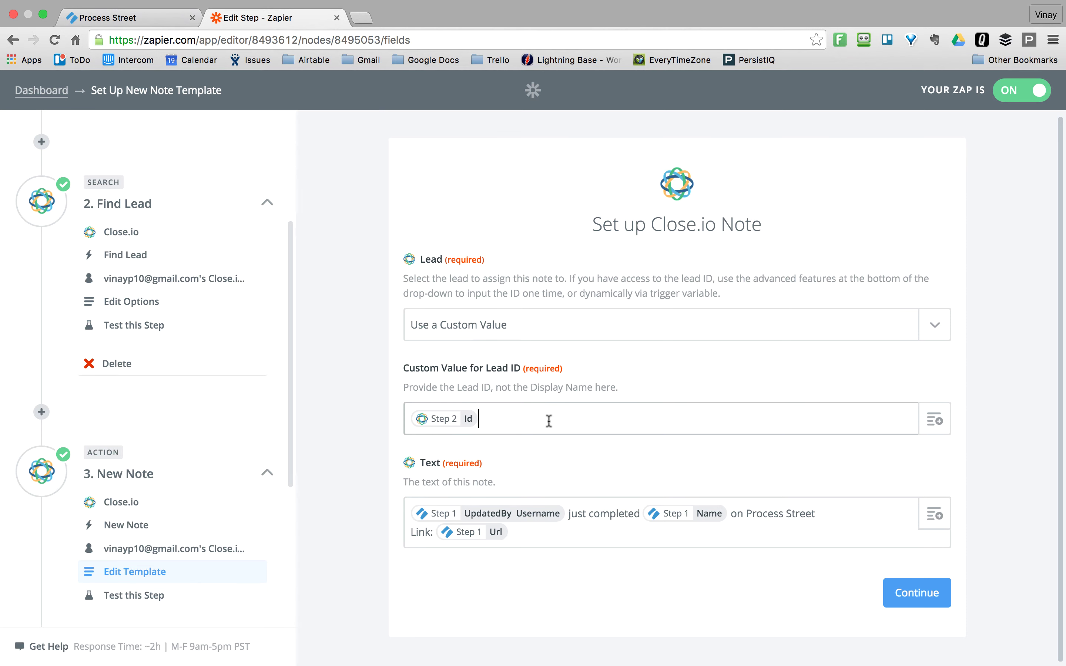
{"action": "scroll", "coordinate": [206, 338], "scroll_direction": "up", "scroll_amount": 1}
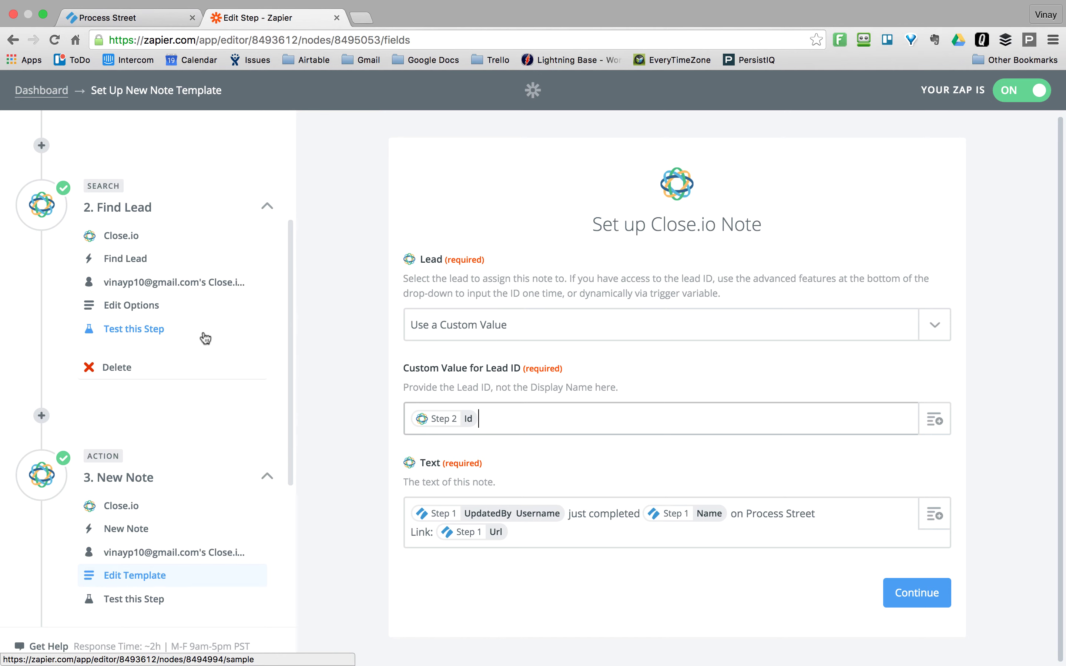
{"action": "scroll", "coordinate": [205, 338], "scroll_direction": "up", "scroll_amount": 1}
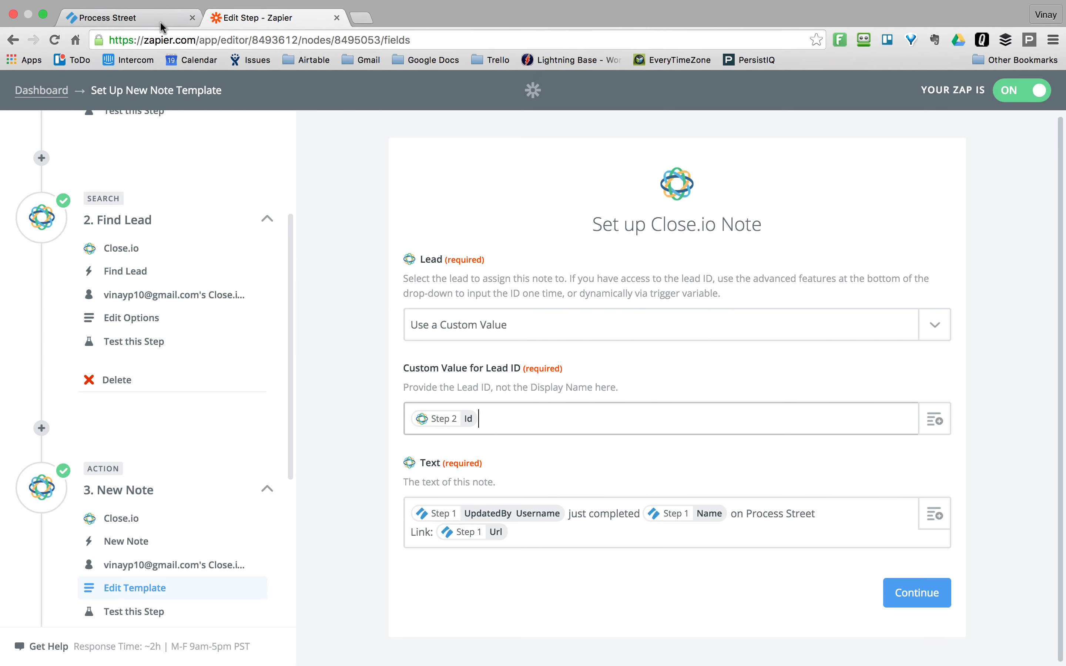
{"action": "left_click", "coordinate": [128, 18]}
{"action": "scroll", "coordinate": [520, 388], "scroll_direction": "down", "scroll_amount": 5}
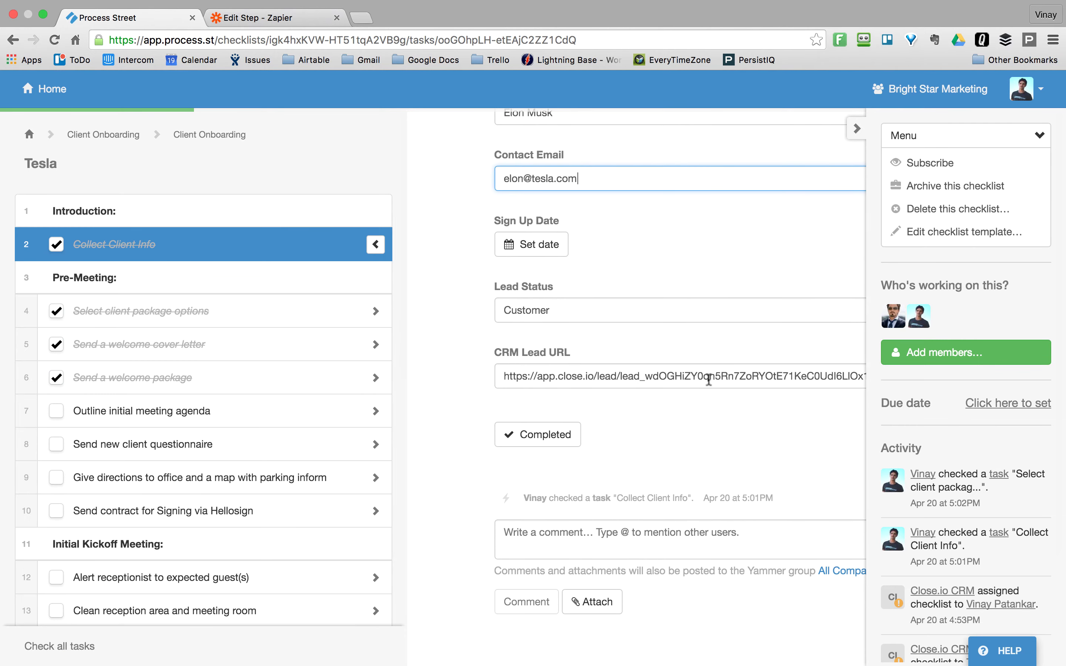
{"action": "left_click", "coordinate": [863, 132]}
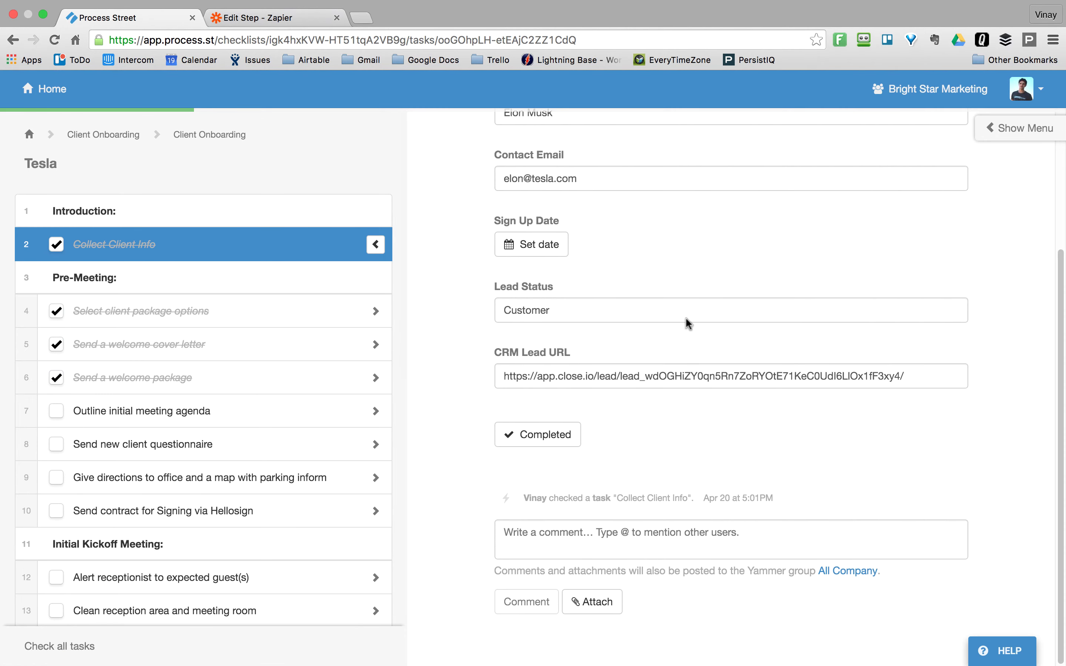
{"action": "left_click_drag", "start_coordinate": [621, 378], "coordinate": [899, 377]}
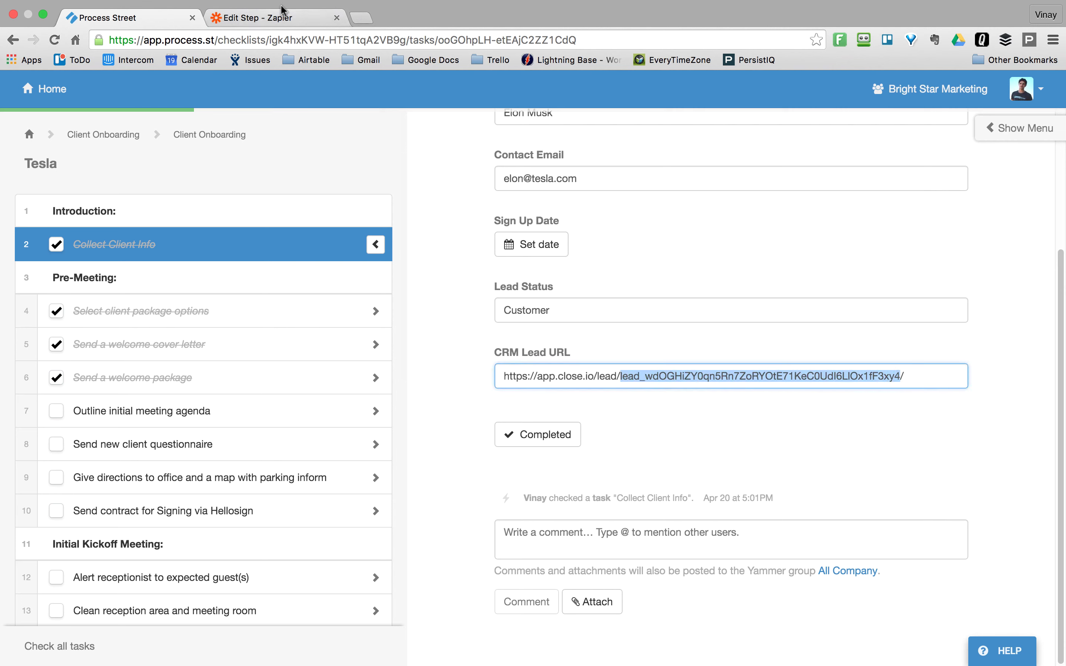
{"action": "left_click", "coordinate": [278, 19]}
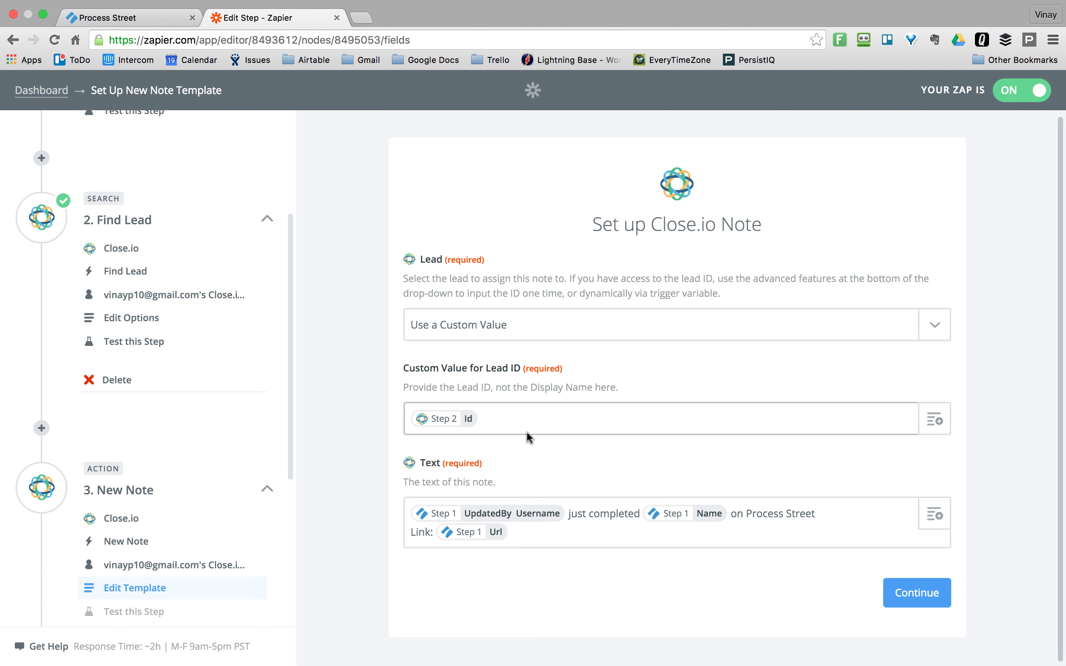
{"action": "left_click", "coordinate": [475, 418]}
Step: Review the zap's sequence from the New Task Checked trigger through to the Filter and Send Template for Signature steps
{"action": "scroll", "coordinate": [217, 462], "scroll_direction": "down", "scroll_amount": 5}
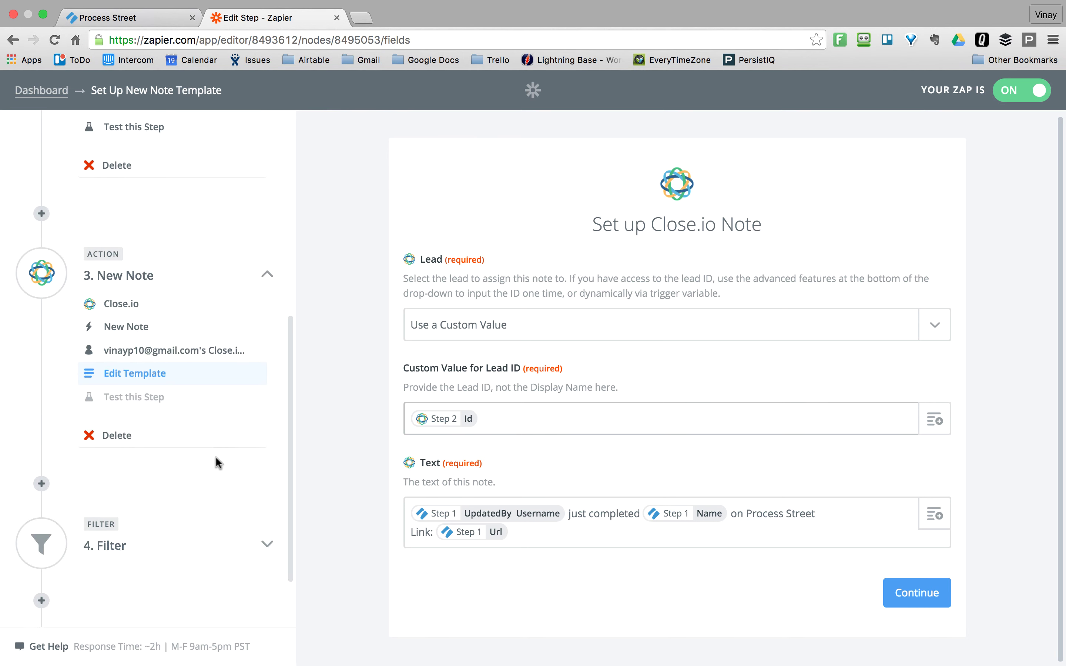
{"action": "scroll", "coordinate": [217, 462], "scroll_direction": "up", "scroll_amount": 3}
{"action": "scroll", "coordinate": [217, 462], "scroll_direction": "up", "scroll_amount": 8}
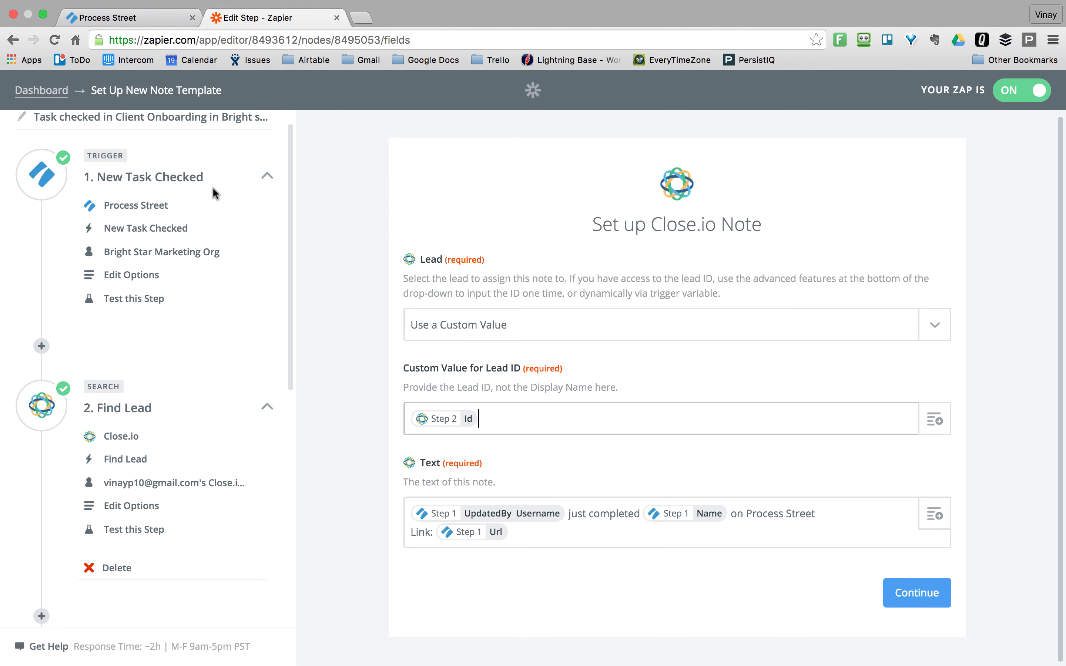
{"action": "scroll", "coordinate": [214, 190], "scroll_direction": "down", "scroll_amount": 3}
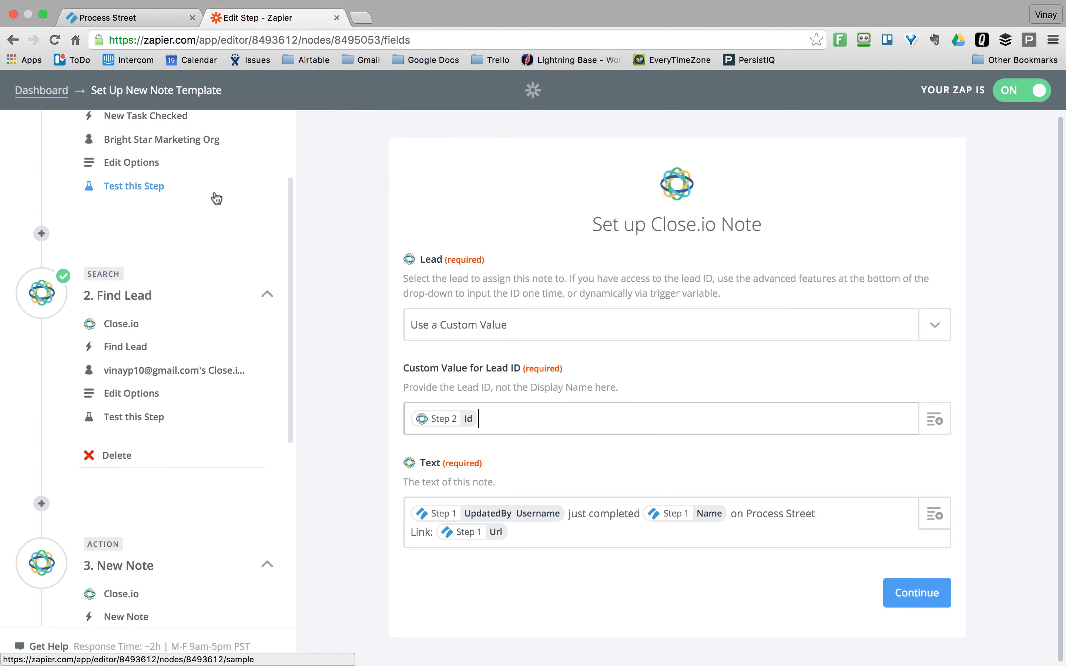
{"action": "scroll", "coordinate": [160, 407], "scroll_direction": "down", "scroll_amount": 3}
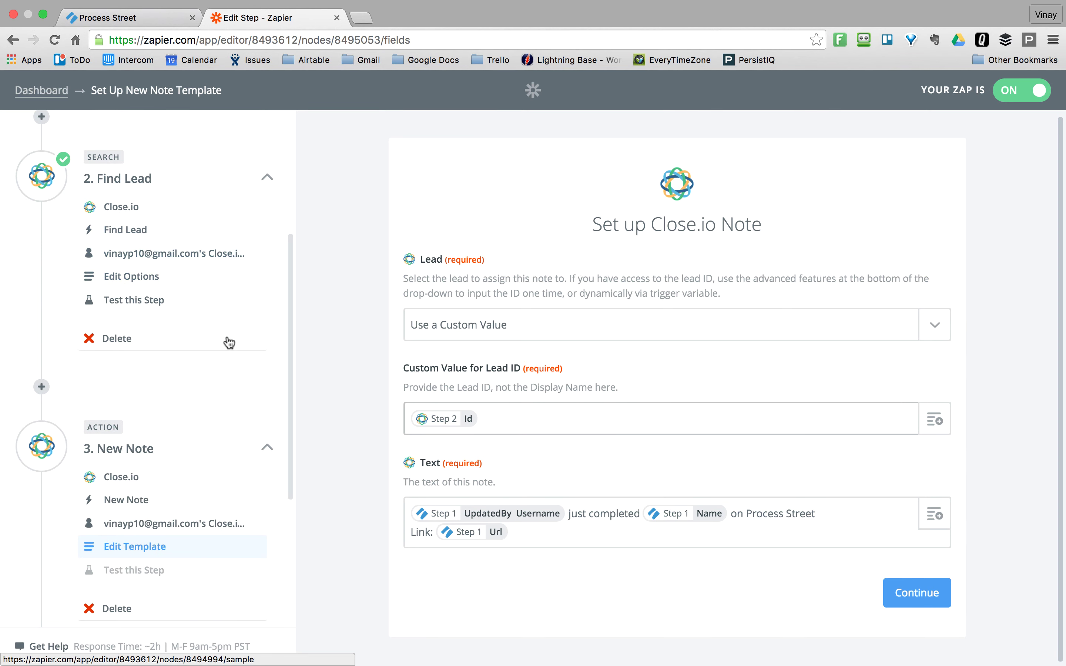
{"action": "scroll", "coordinate": [171, 291], "scroll_direction": "down", "scroll_amount": 3}
{"action": "scroll", "coordinate": [171, 292], "scroll_direction": "down", "scroll_amount": 4}
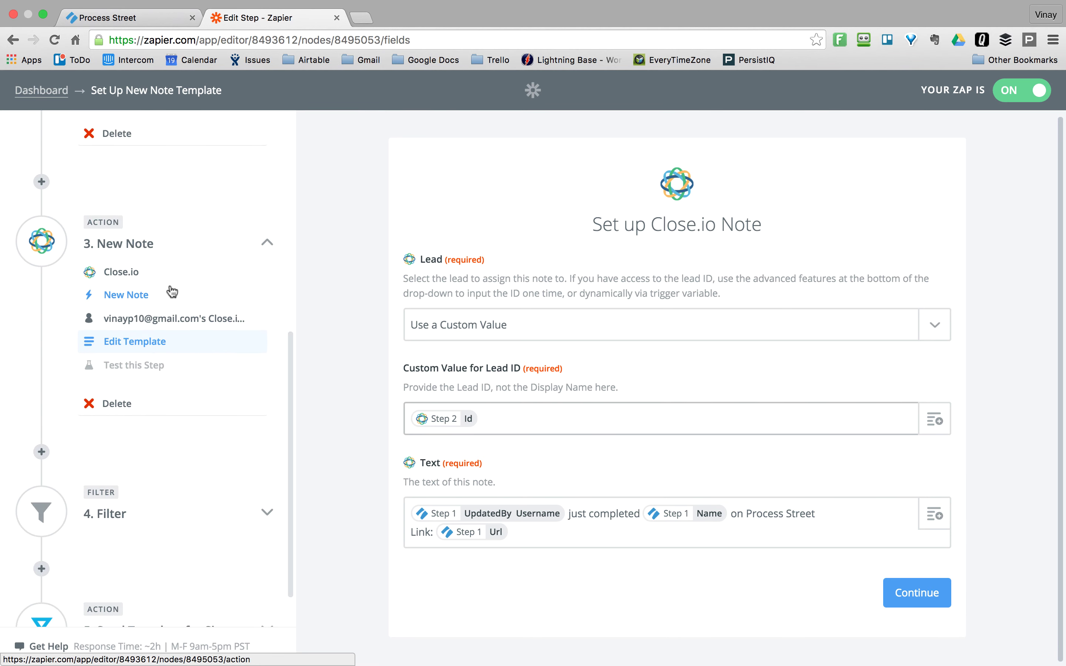
{"action": "scroll", "coordinate": [172, 291], "scroll_direction": "up", "scroll_amount": 1}
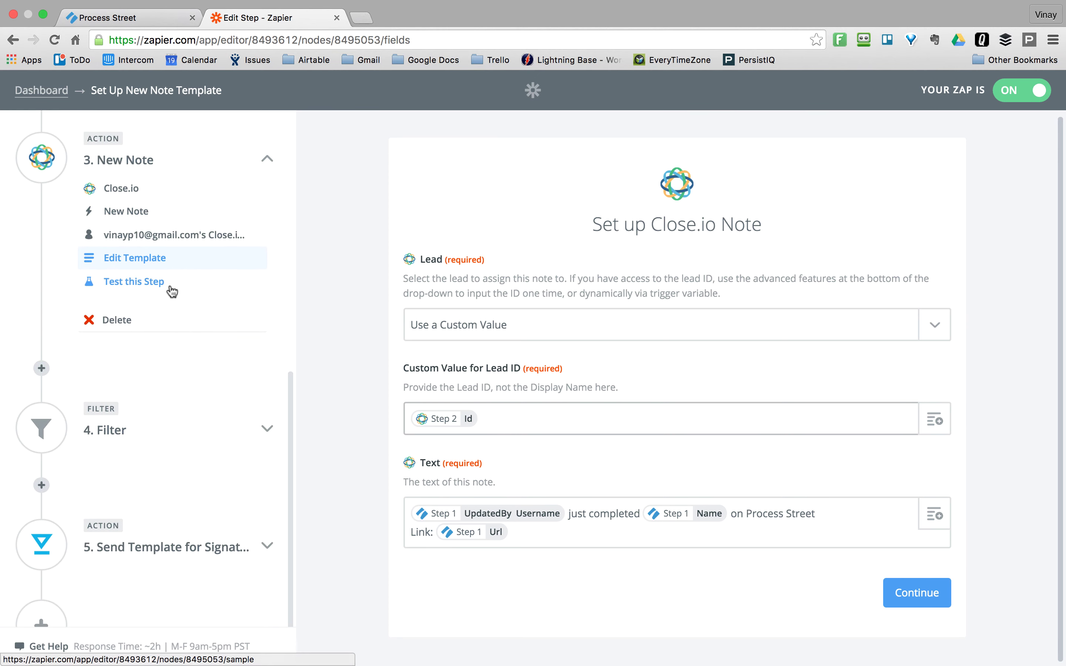
{"action": "scroll", "coordinate": [171, 291], "scroll_direction": "down", "scroll_amount": 2}
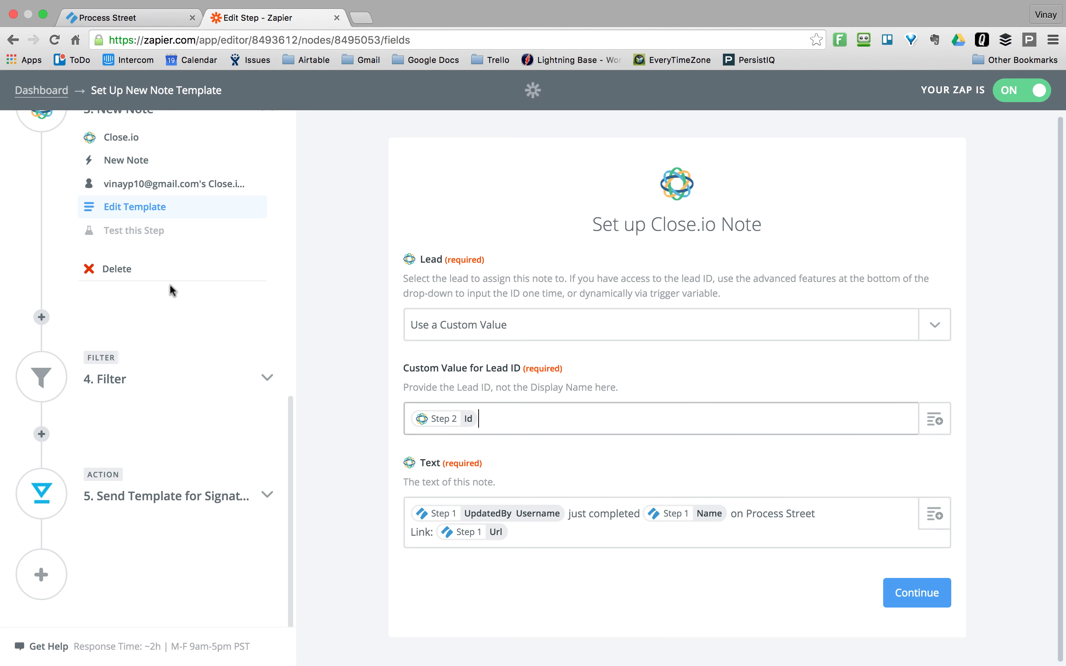
Step: Look up the "Send contract for Signing via Hellosign" task in Process Street's Tesla checklist and return to the Zapier editor
{"action": "left_click", "coordinate": [105, 18]}
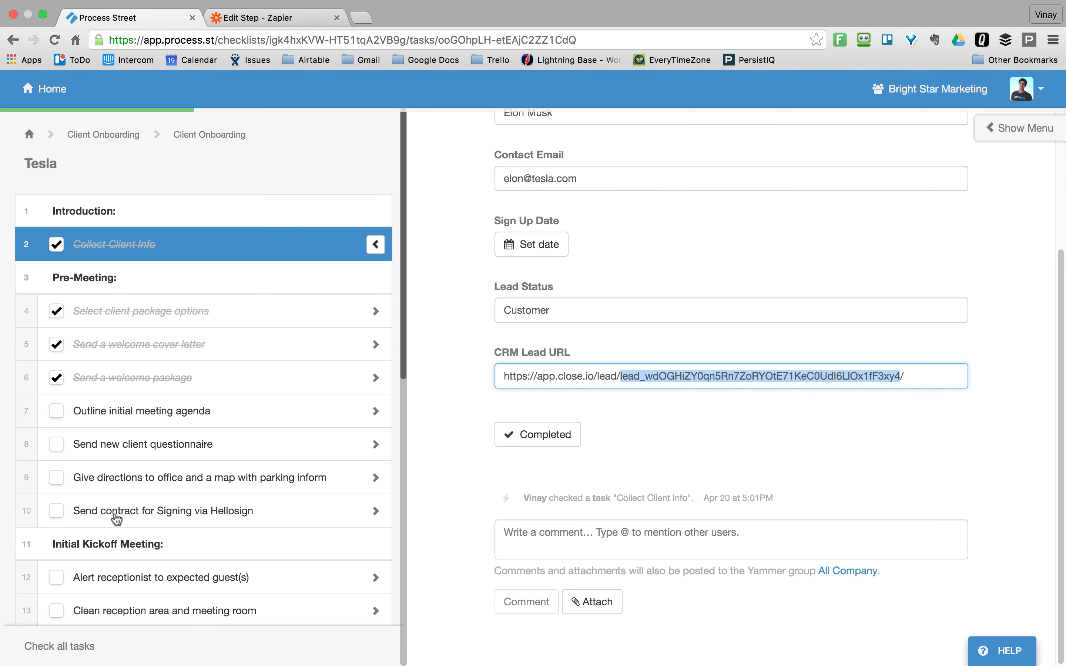
{"action": "left_click", "coordinate": [257, 18]}
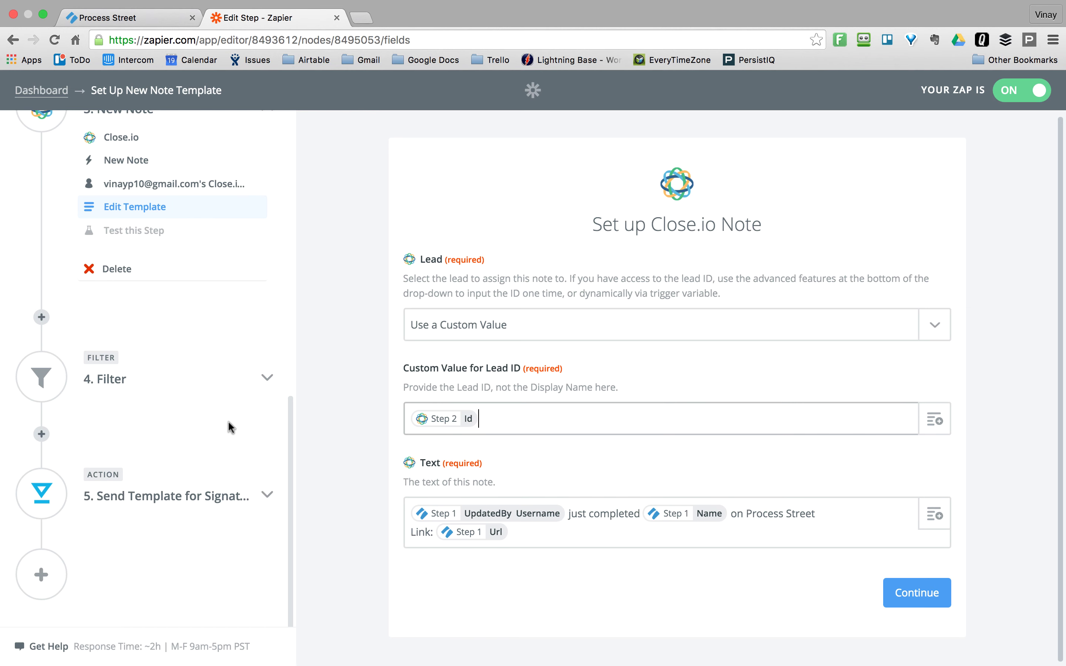
{"action": "left_click", "coordinate": [125, 19]}
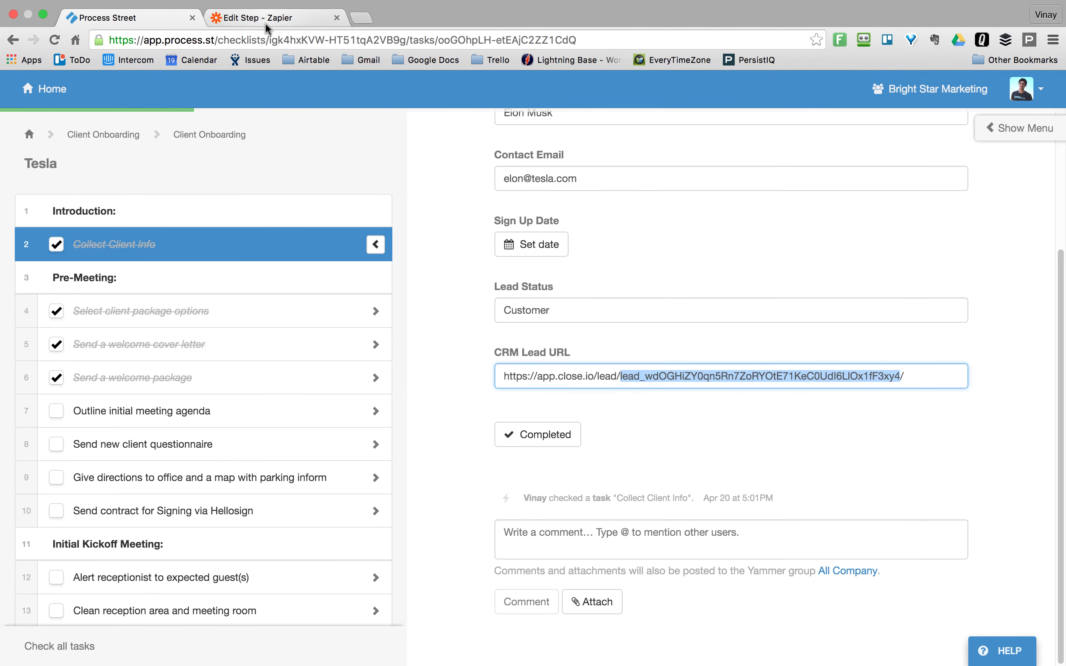
{"action": "left_click", "coordinate": [276, 18]}
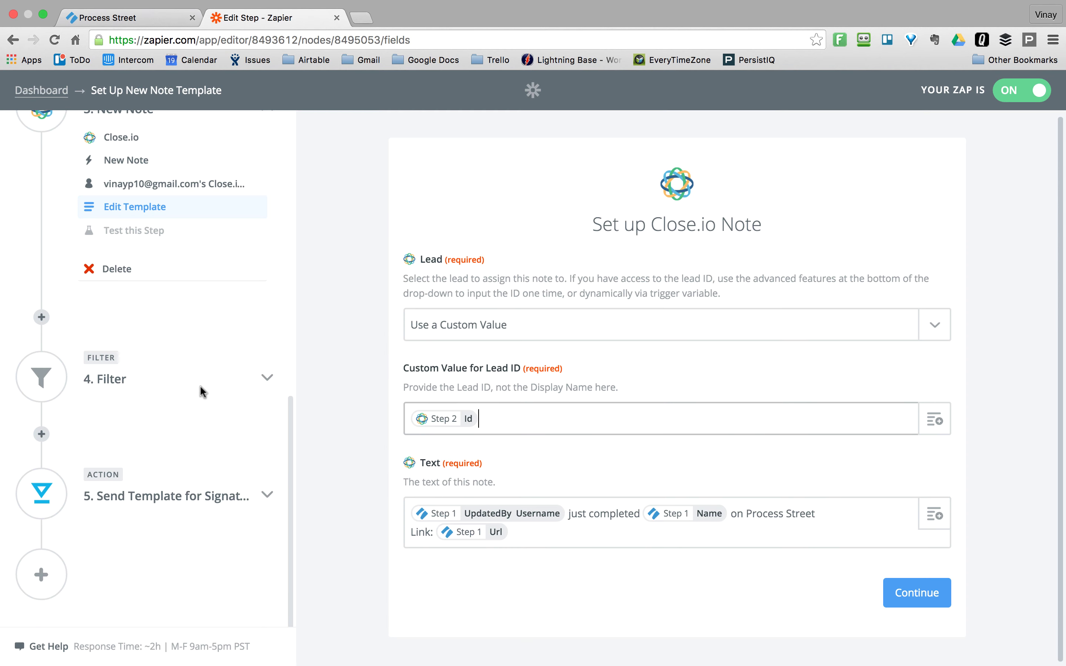
Step: Open the Filter step for editing and examine its condition on the task name, including the full comparison text
{"action": "left_click", "coordinate": [267, 377]}
{"action": "left_click", "coordinate": [115, 408]}
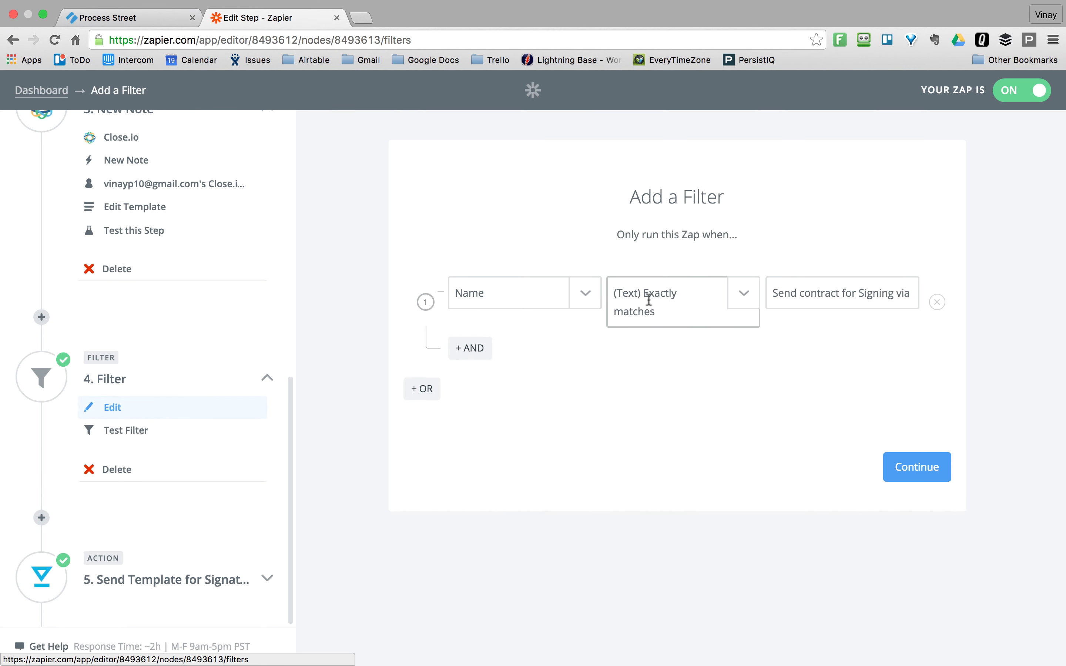
{"action": "left_click_drag", "start_coordinate": [835, 293], "coordinate": [790, 350]}
{"action": "left_click", "coordinate": [778, 350]}
Step: Expand the Send Template for Signature step and review its HelloSign app, selected action and connected account
{"action": "scroll", "coordinate": [230, 425], "scroll_direction": "down", "scroll_amount": 1}
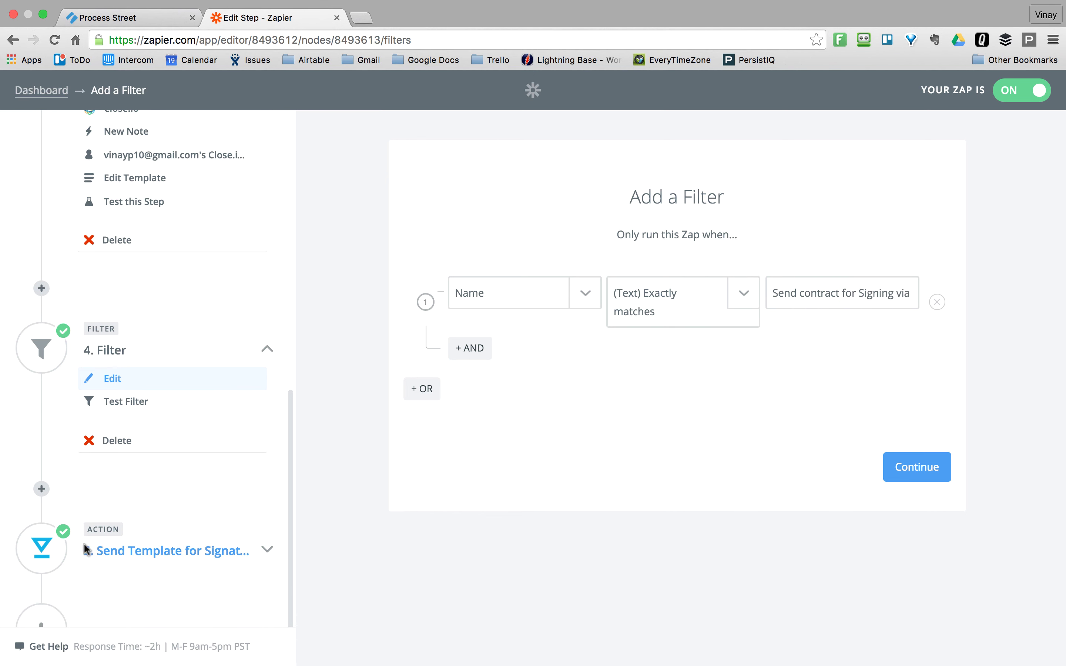
{"action": "scroll", "coordinate": [235, 532], "scroll_direction": "down", "scroll_amount": 2}
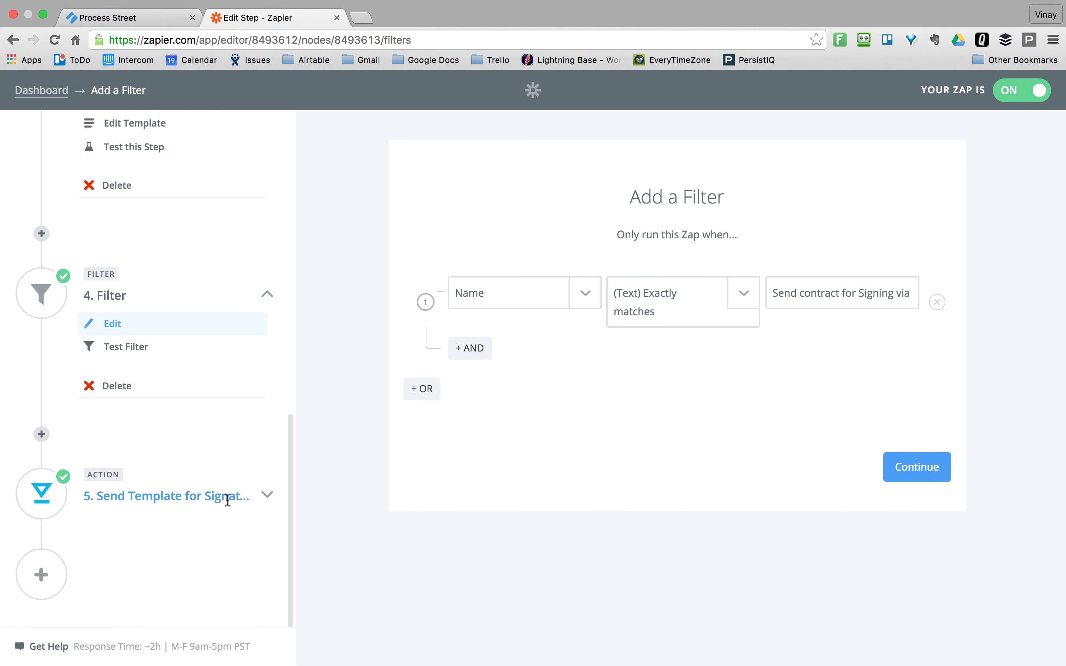
{"action": "left_click", "coordinate": [267, 497]}
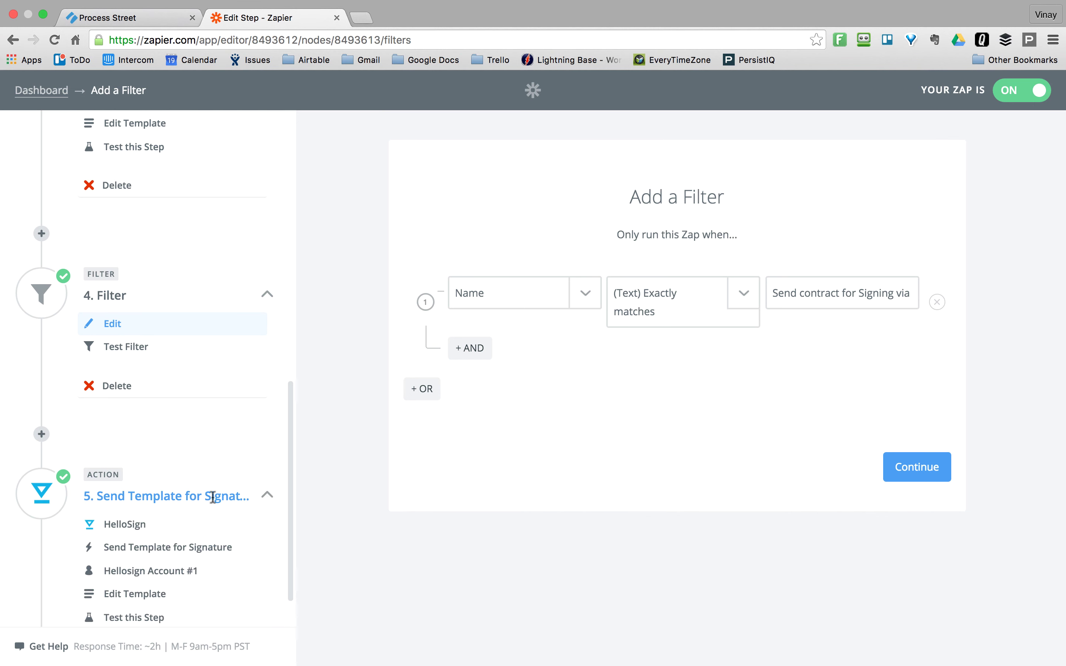
{"action": "scroll", "coordinate": [204, 495], "scroll_direction": "down", "scroll_amount": 3}
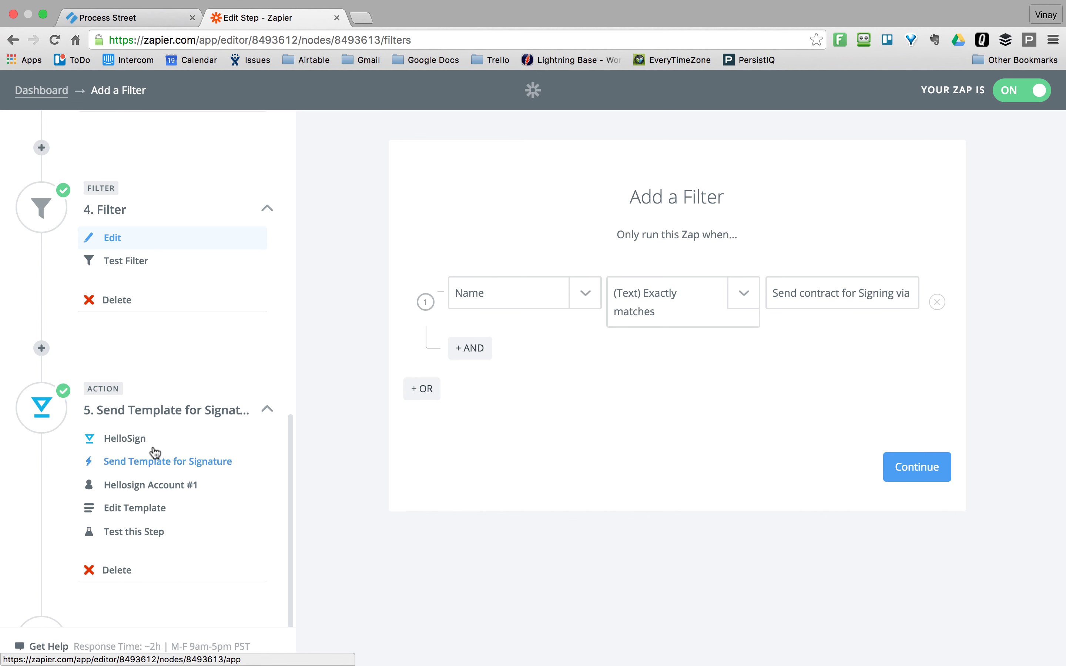
{"action": "left_click", "coordinate": [152, 439]}
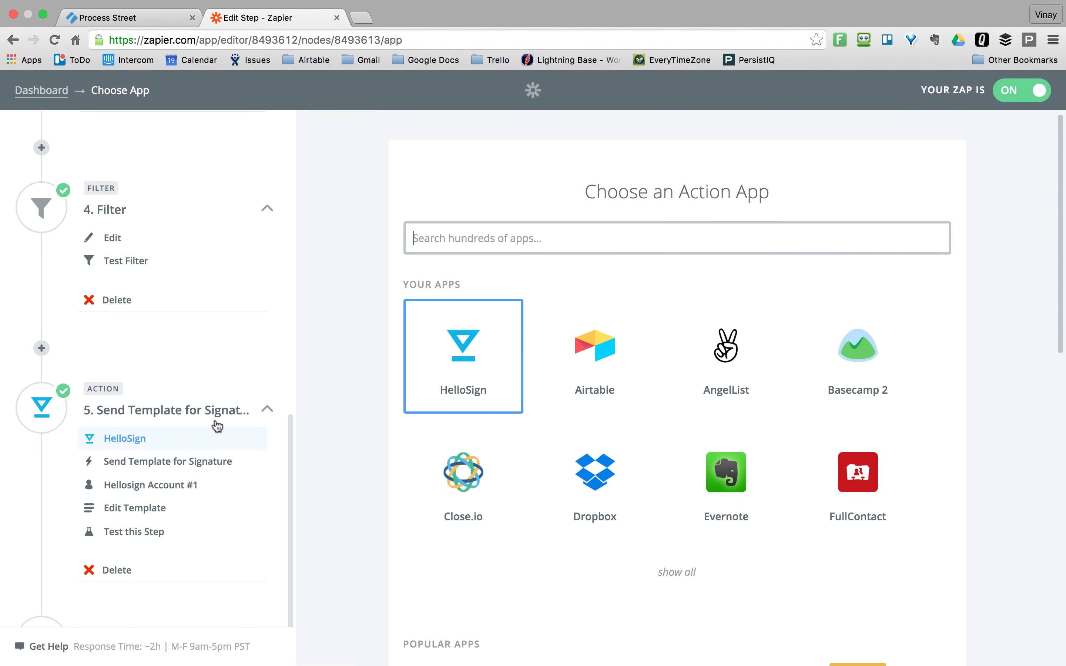
{"action": "left_click", "coordinate": [171, 466]}
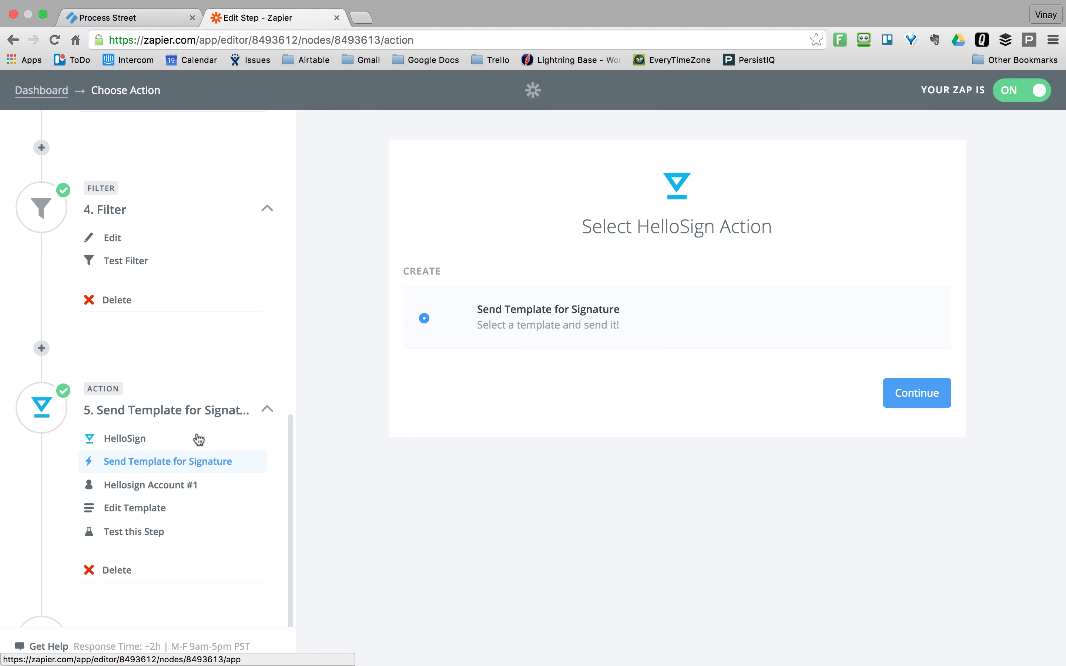
{"action": "left_click", "coordinate": [180, 484]}
Step: Open the Send Template for Signature step's template and survey its HelloSign fields from Template down to Service Provider
{"action": "left_click", "coordinate": [148, 507]}
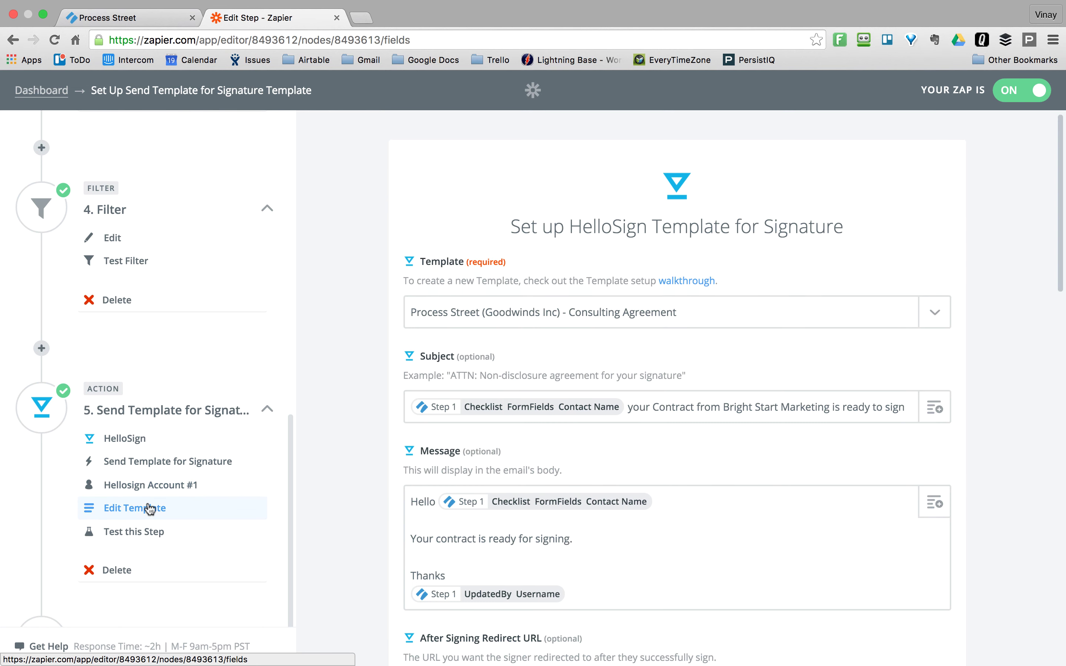
{"action": "scroll", "coordinate": [308, 367], "scroll_direction": "down", "scroll_amount": 15}
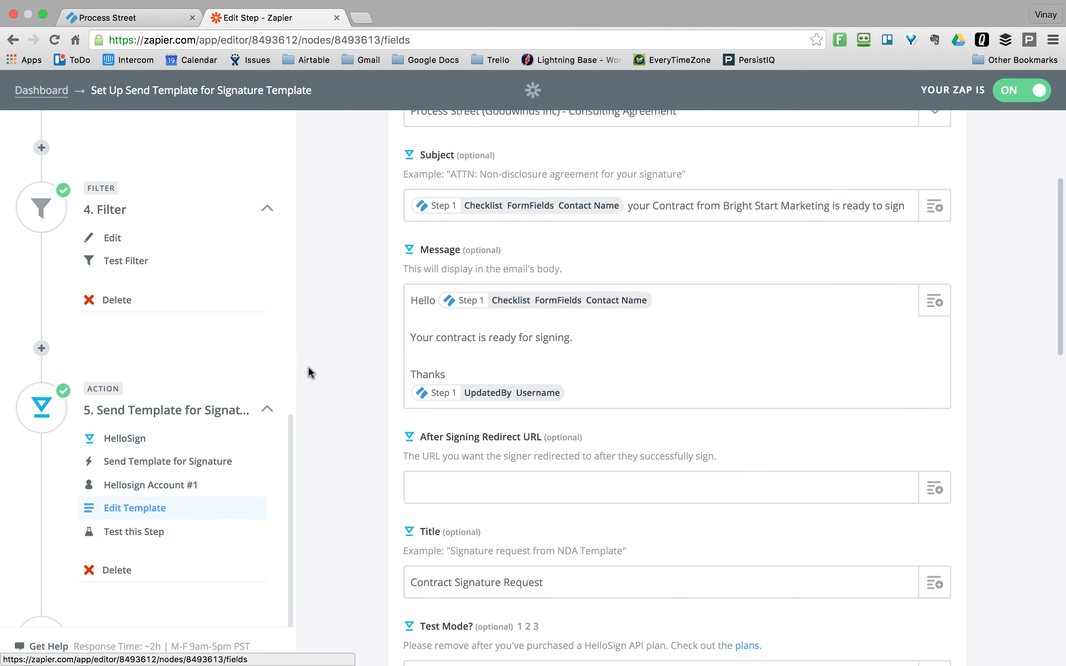
{"action": "scroll", "coordinate": [309, 366], "scroll_direction": "down", "scroll_amount": 10}
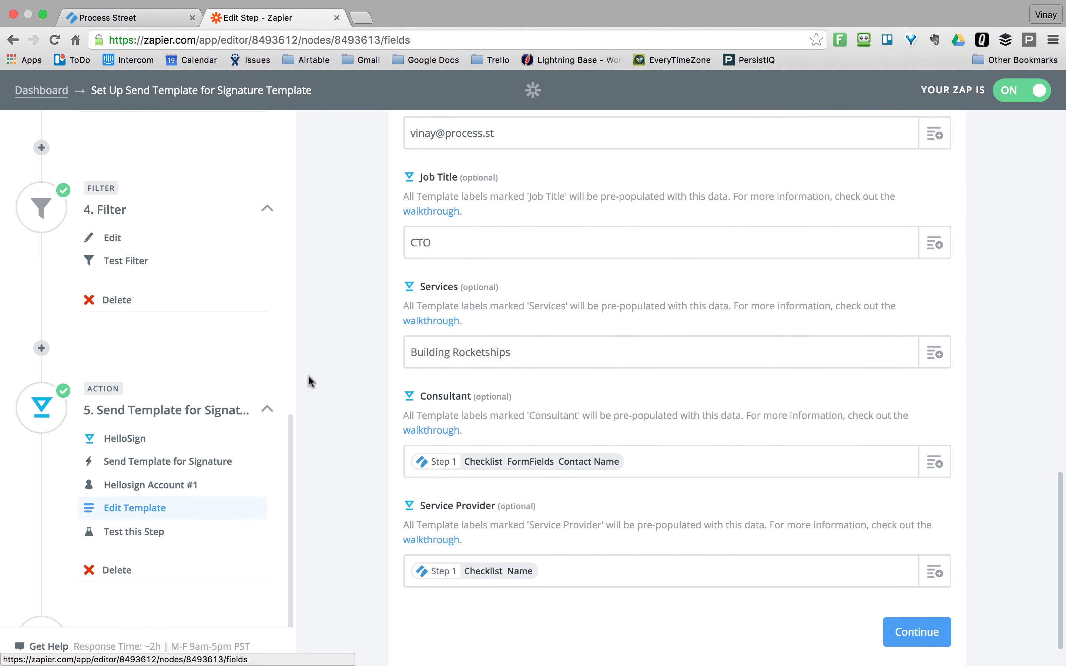
{"action": "scroll", "coordinate": [308, 375], "scroll_direction": "up", "scroll_amount": 13}
{"action": "scroll", "coordinate": [308, 375], "scroll_direction": "up", "scroll_amount": 8}
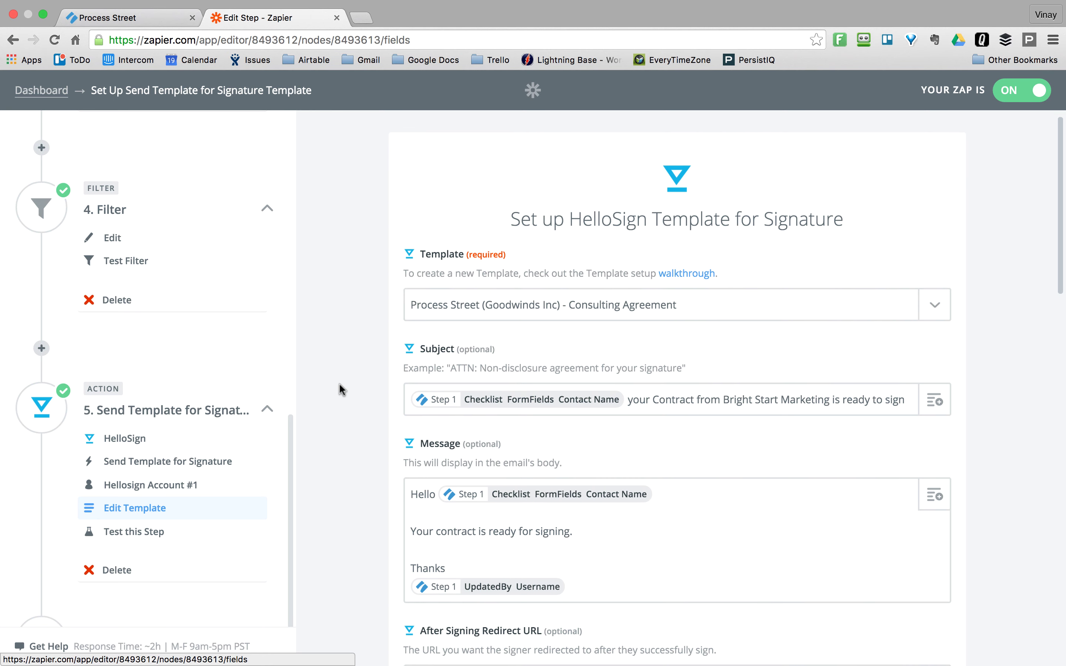
Step: Examine the HelloSign template's message, title, test mode and signer fields, and highlight the Employee's Email Address value
{"action": "scroll", "coordinate": [338, 388], "scroll_direction": "down", "scroll_amount": 5}
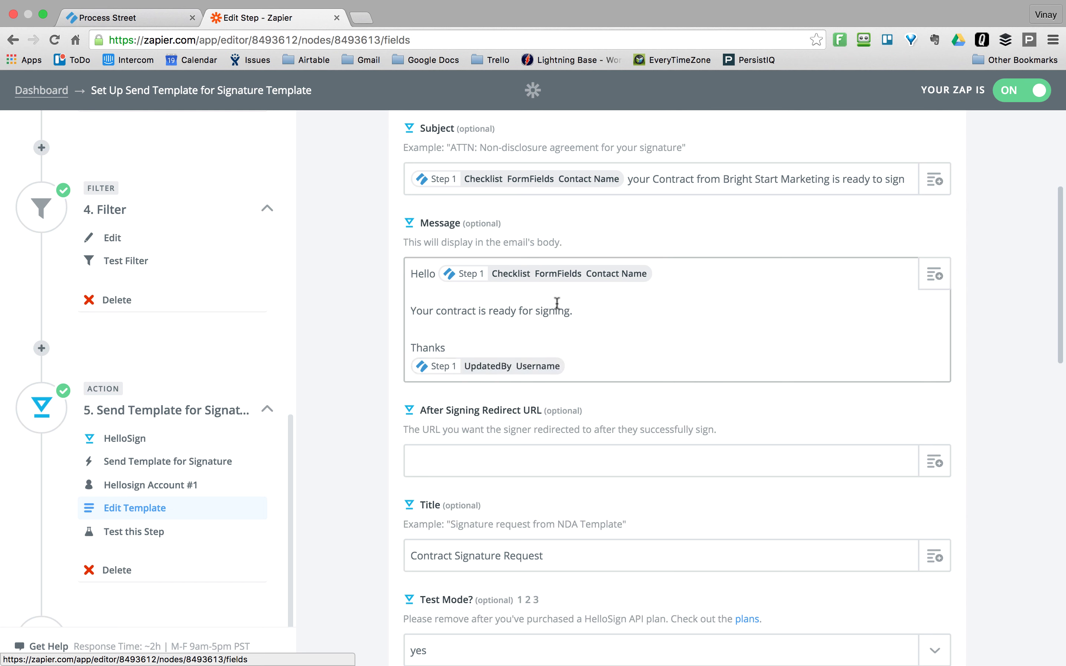
{"action": "scroll", "coordinate": [556, 303], "scroll_direction": "down", "scroll_amount": 6}
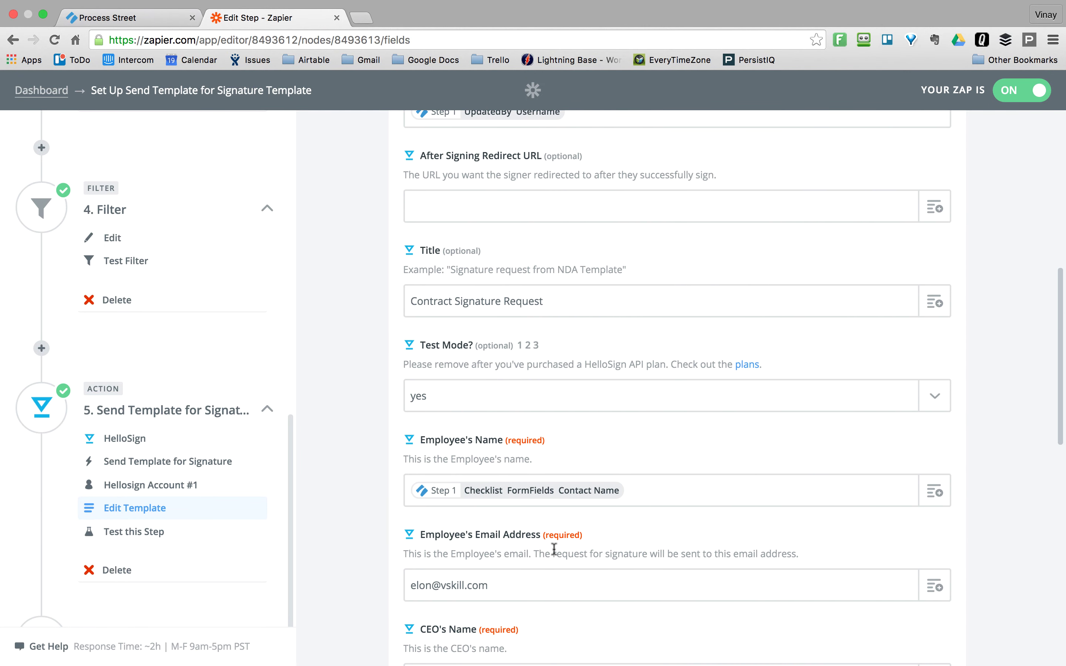
{"action": "scroll", "coordinate": [553, 548], "scroll_direction": "down", "scroll_amount": 3}
{"action": "scroll", "coordinate": [553, 547], "scroll_direction": "up", "scroll_amount": 2}
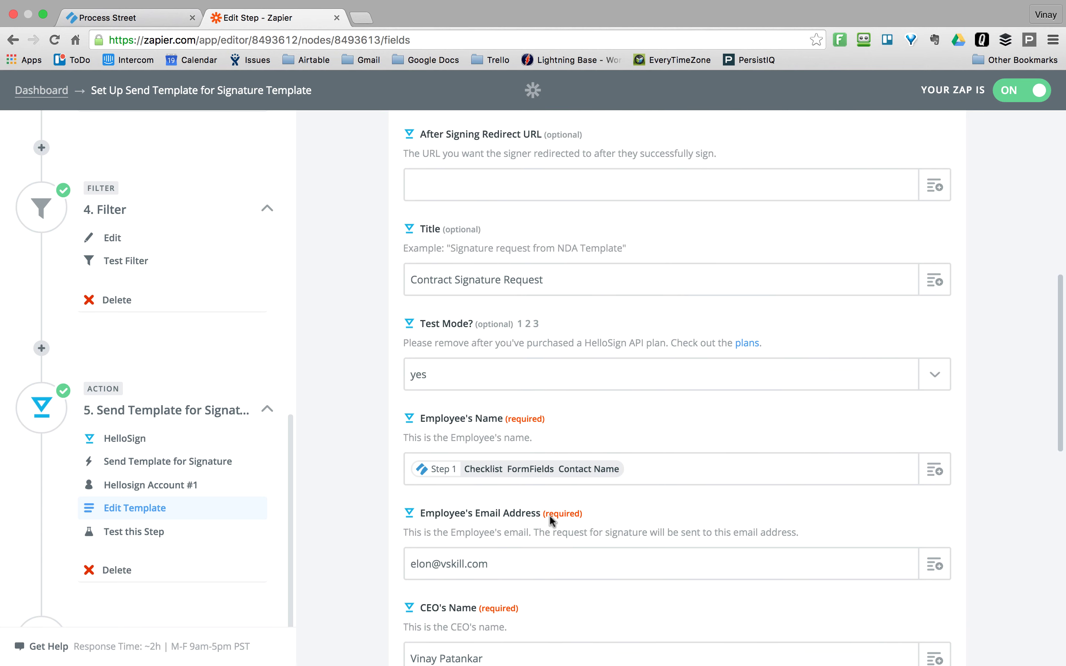
{"action": "scroll", "coordinate": [563, 310], "scroll_direction": "down", "scroll_amount": 6}
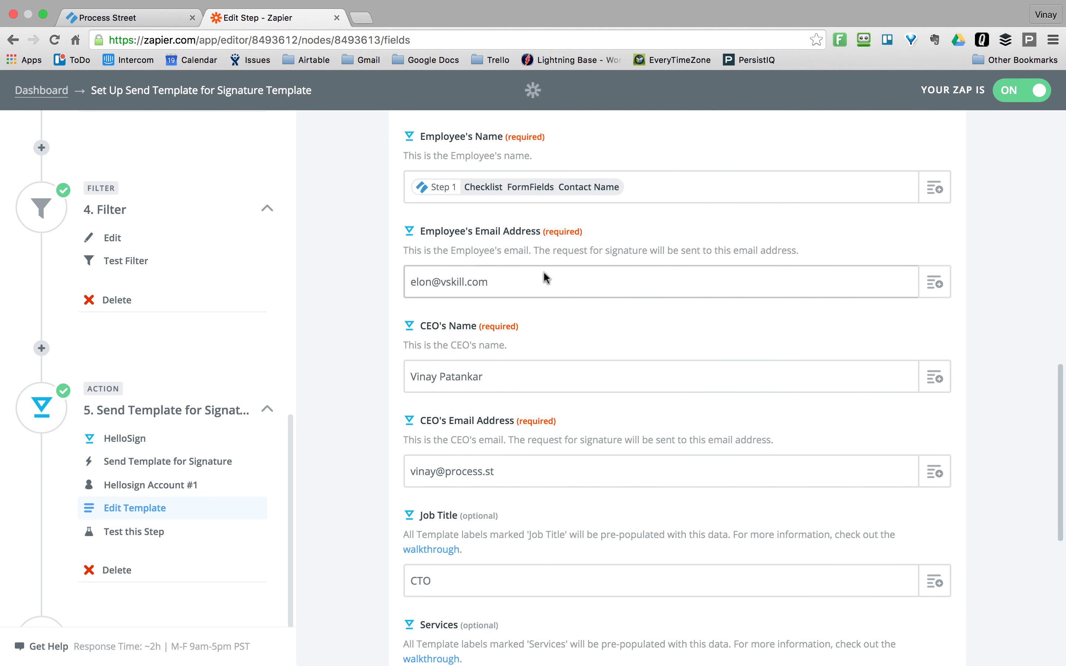
{"action": "scroll", "coordinate": [576, 347], "scroll_direction": "down", "scroll_amount": 1}
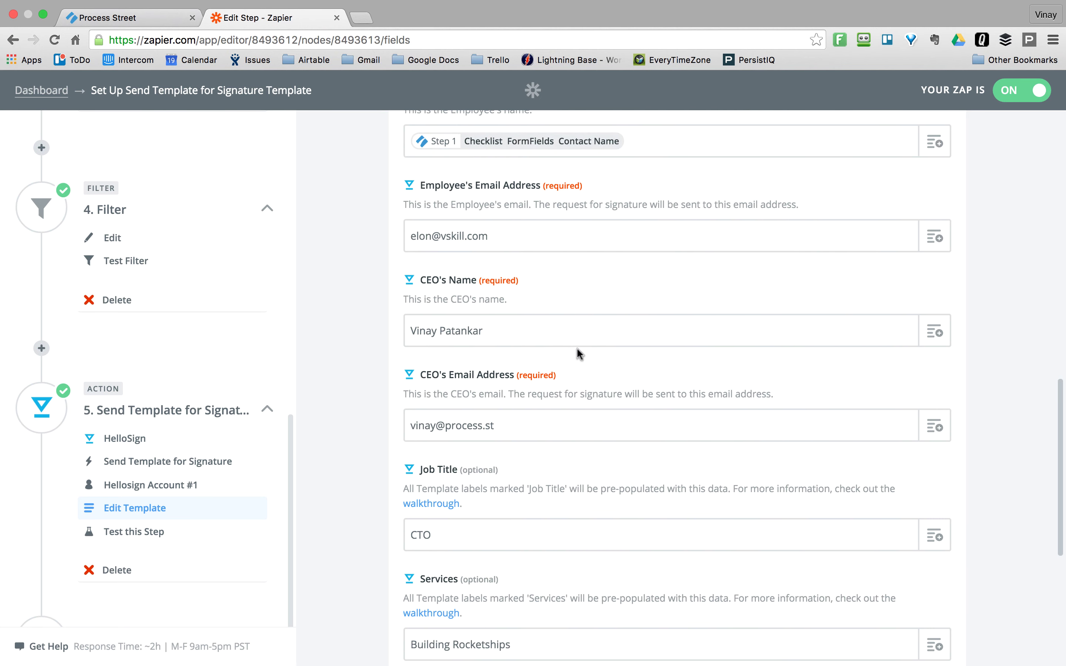
{"action": "left_click", "coordinate": [453, 236]}
{"action": "triple_click", "coordinate": [452, 236]}
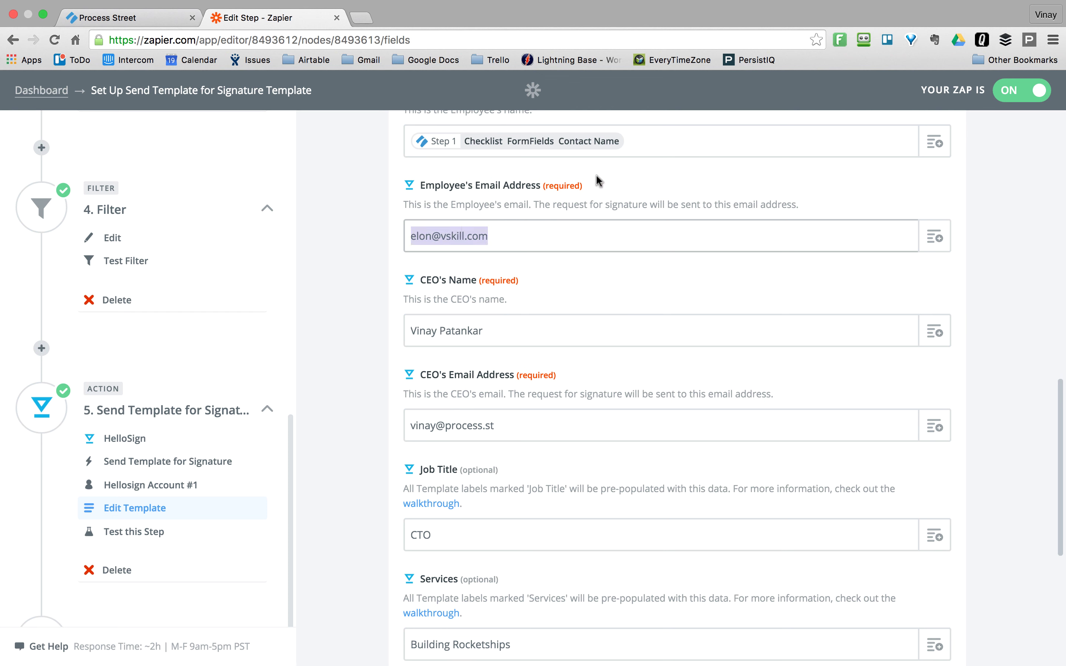
Step: Replace the Employee's Email Address value with the Checklist Form Fields Contact Email field from Step 1, New Task Checked
{"action": "triple_click", "coordinate": [451, 233]}
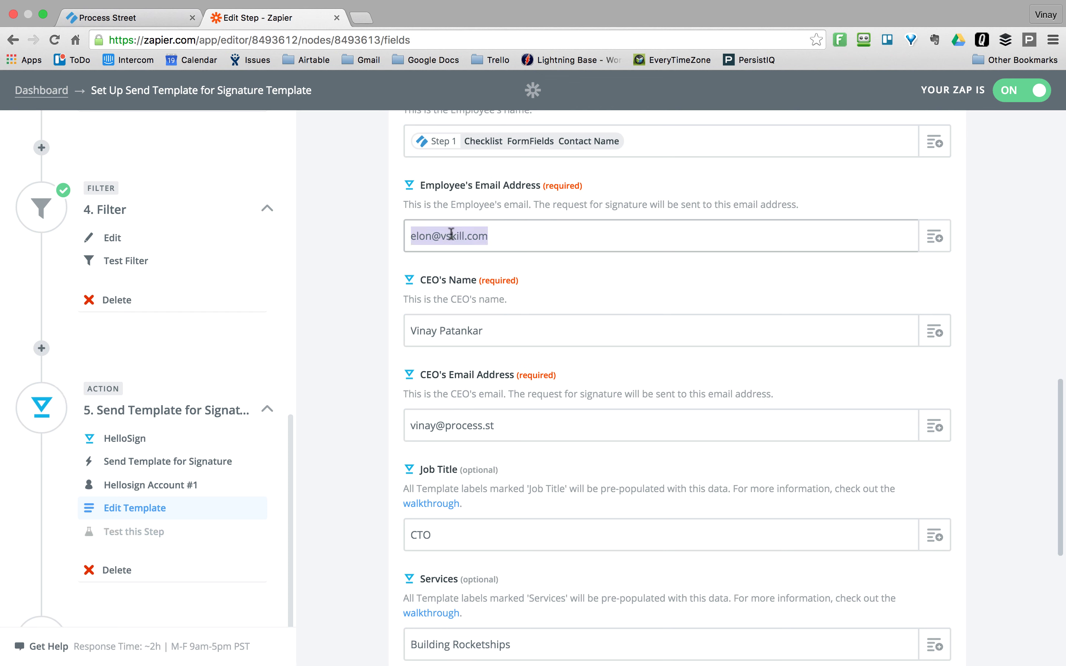
{"action": "key", "text": "BackSpace"}
{"action": "left_click", "coordinate": [934, 238]}
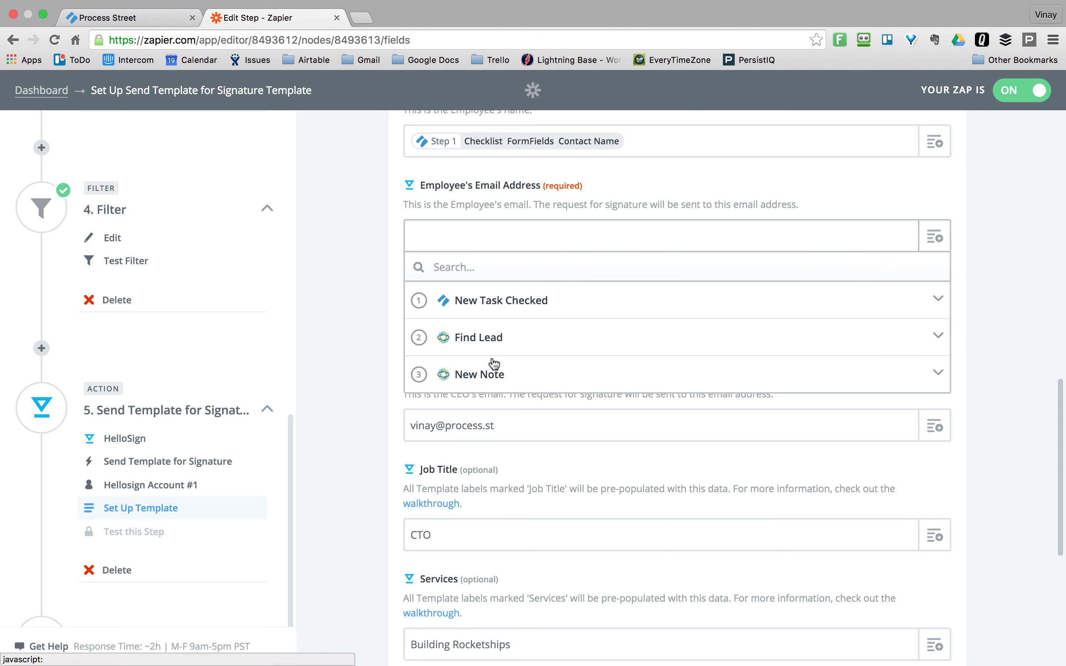
{"action": "left_click", "coordinate": [506, 307]}
{"action": "scroll", "coordinate": [570, 403], "scroll_direction": "down", "scroll_amount": 3}
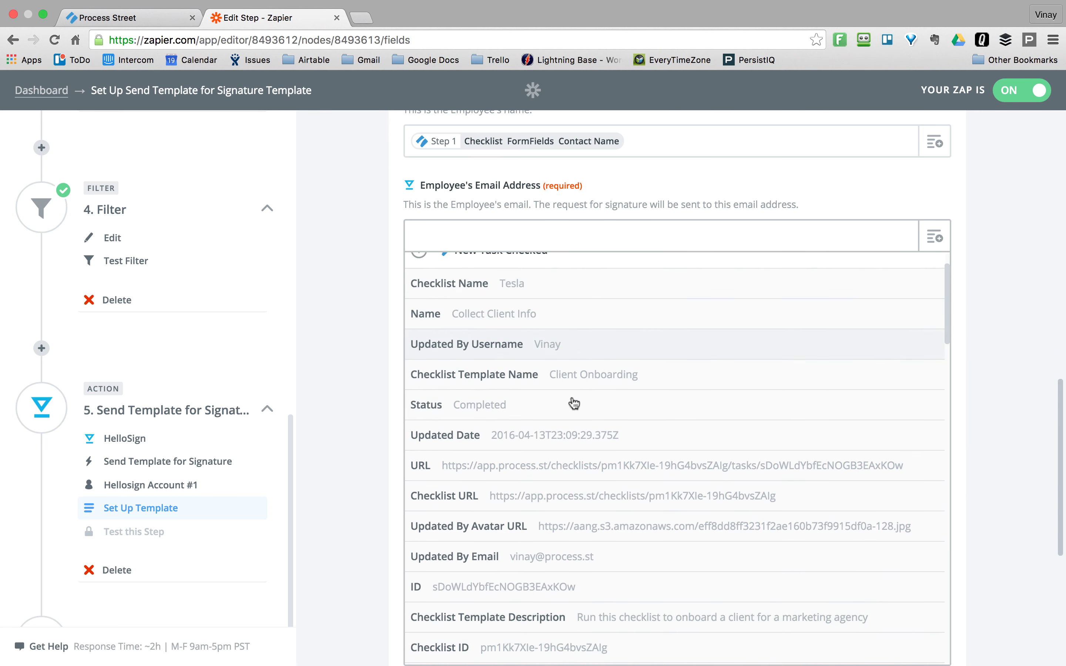
{"action": "scroll", "coordinate": [574, 403], "scroll_direction": "down", "scroll_amount": 10}
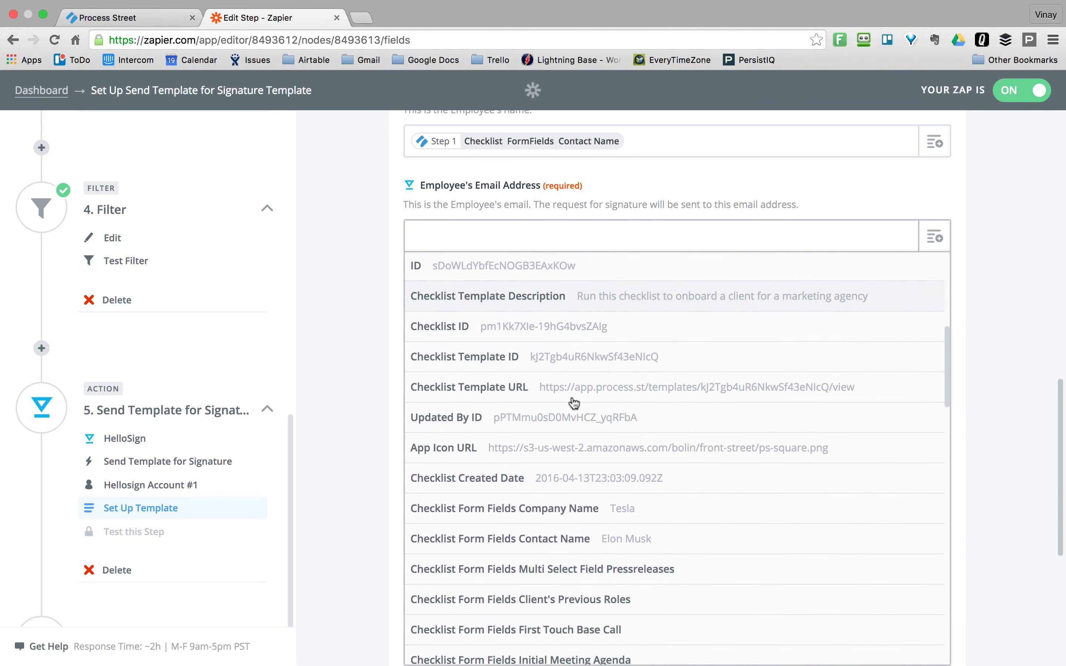
{"action": "scroll", "coordinate": [574, 403], "scroll_direction": "down", "scroll_amount": 12}
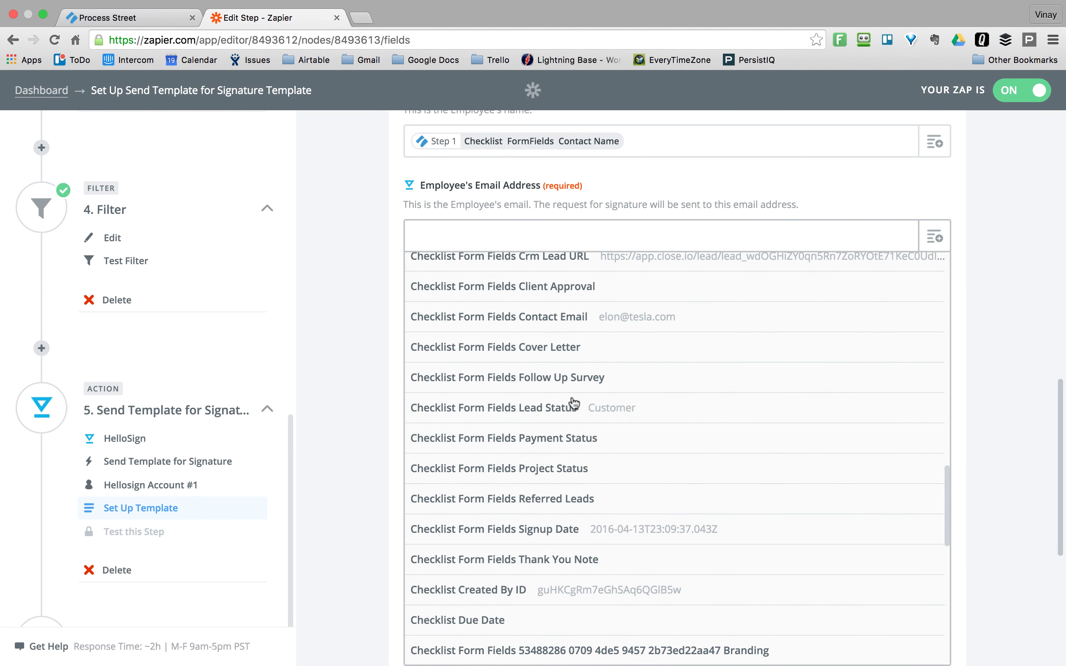
{"action": "scroll", "coordinate": [574, 403], "scroll_direction": "up", "scroll_amount": 1}
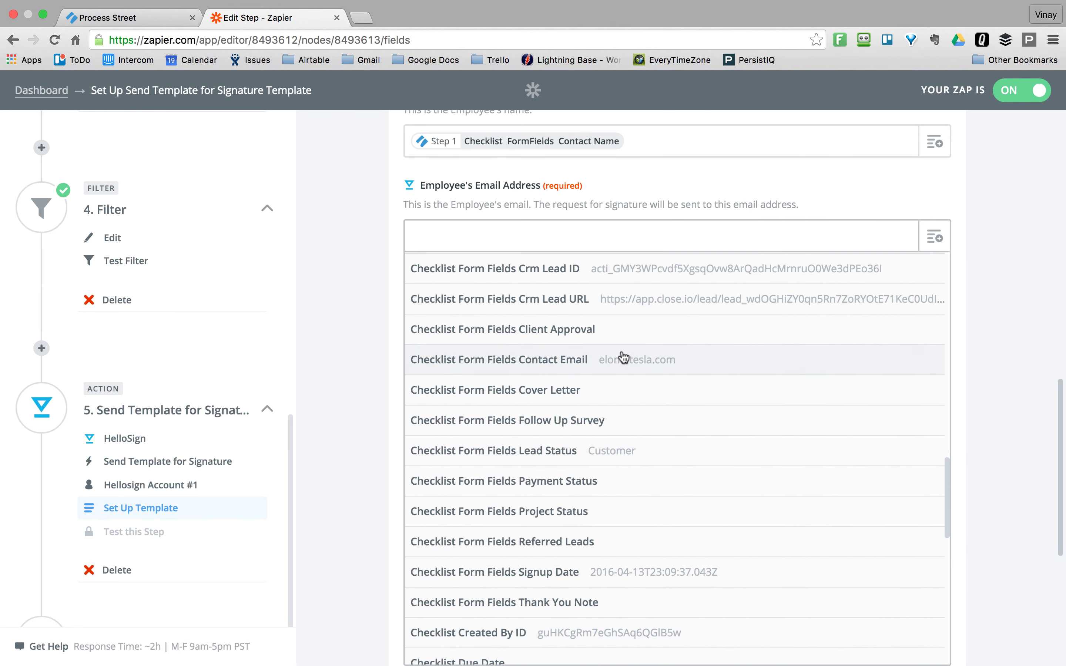
{"action": "scroll", "coordinate": [649, 373], "scroll_direction": "down", "scroll_amount": 10}
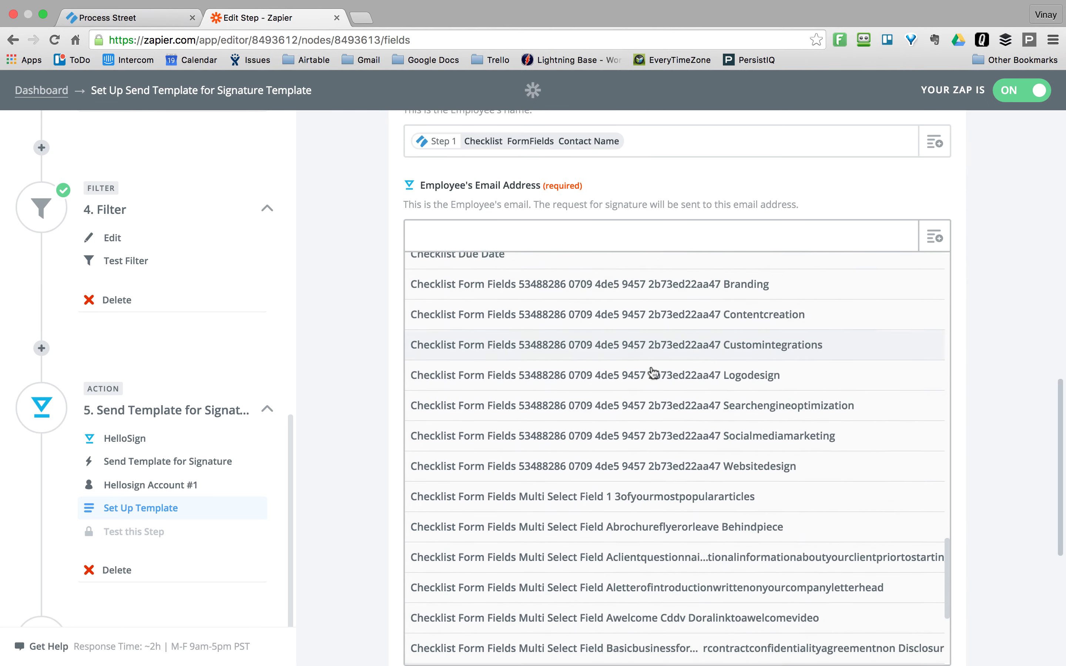
{"action": "scroll", "coordinate": [653, 372], "scroll_direction": "down", "scroll_amount": 5}
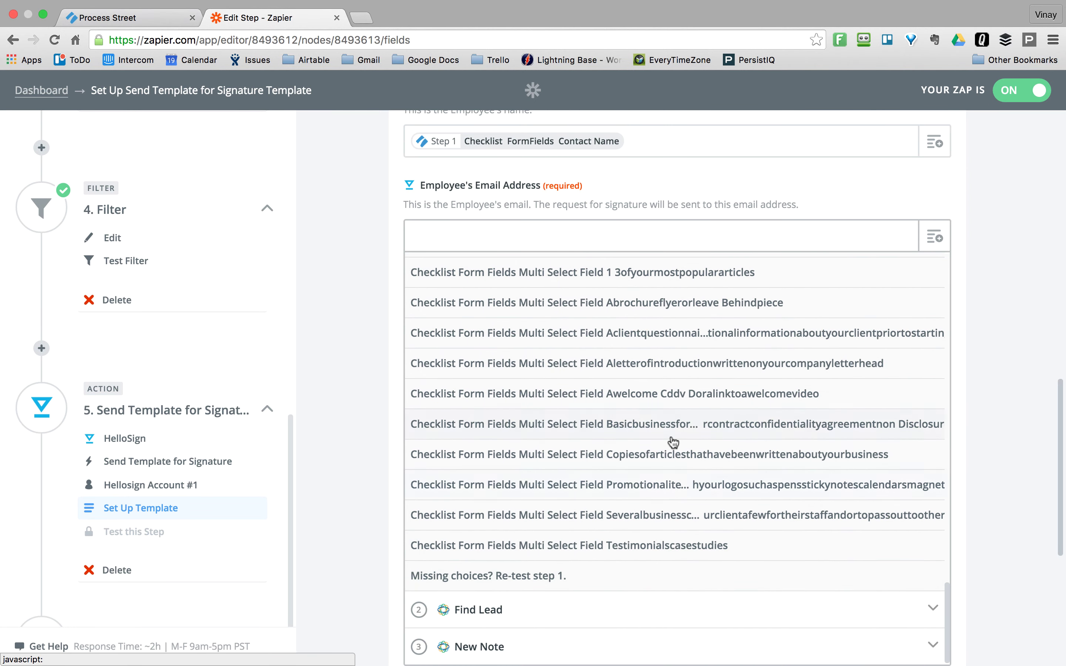
{"action": "scroll", "coordinate": [673, 443], "scroll_direction": "up", "scroll_amount": 20}
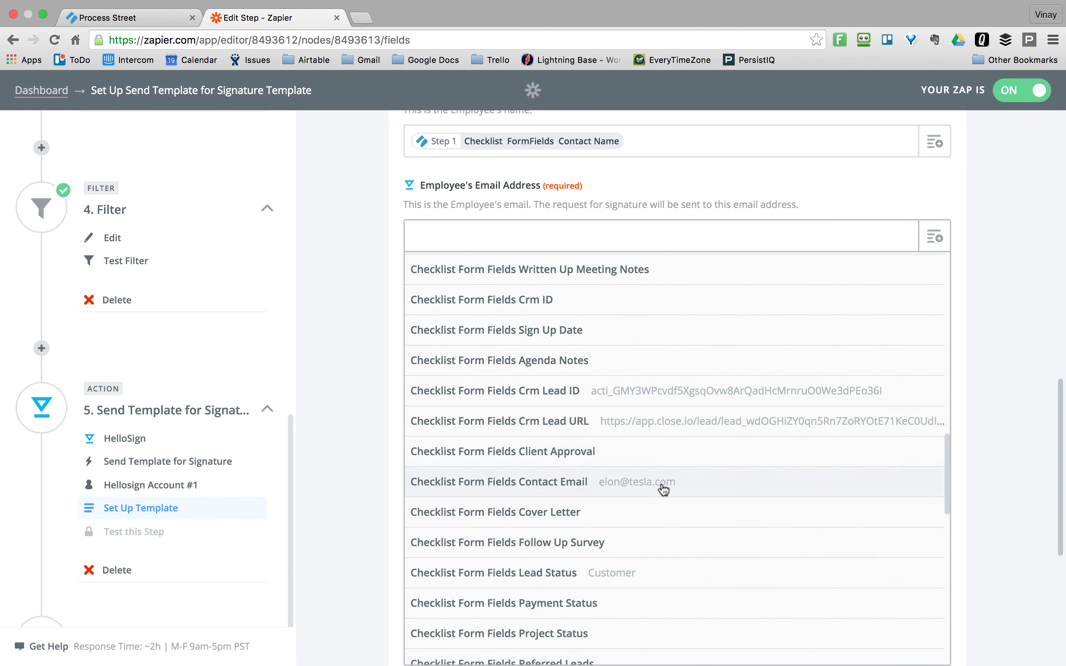
{"action": "left_click", "coordinate": [665, 483]}
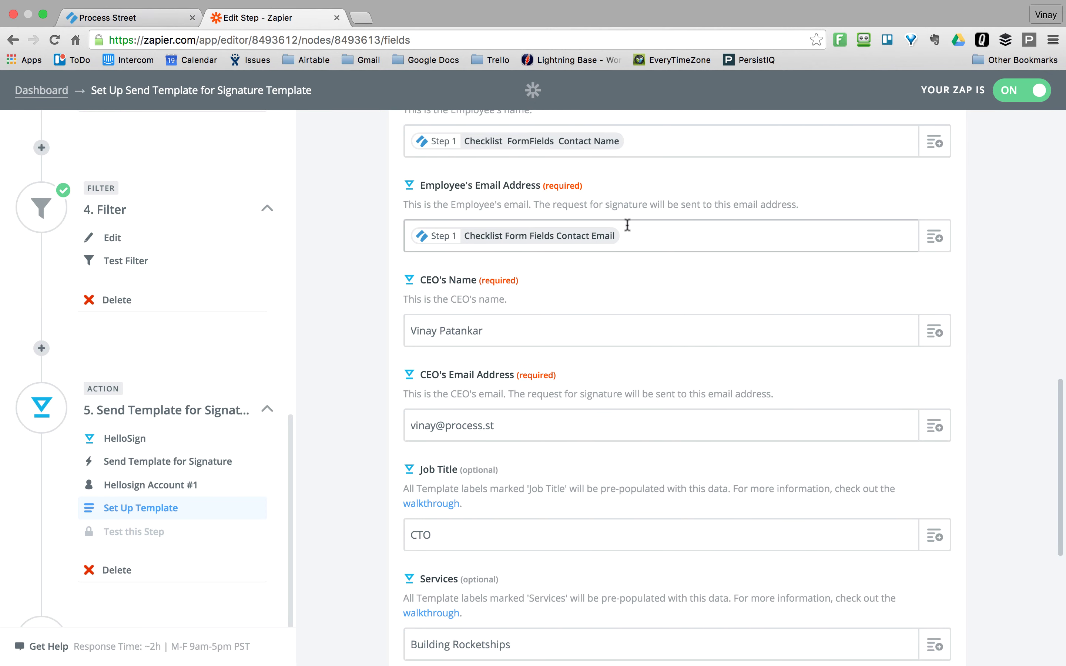
Step: Review the HelloSign template's CEO, Job Title, Services, Consultant and Service Provider fields, and recheck the signer, title, message and subject fields
{"action": "scroll", "coordinate": [662, 236], "scroll_direction": "down", "scroll_amount": 3}
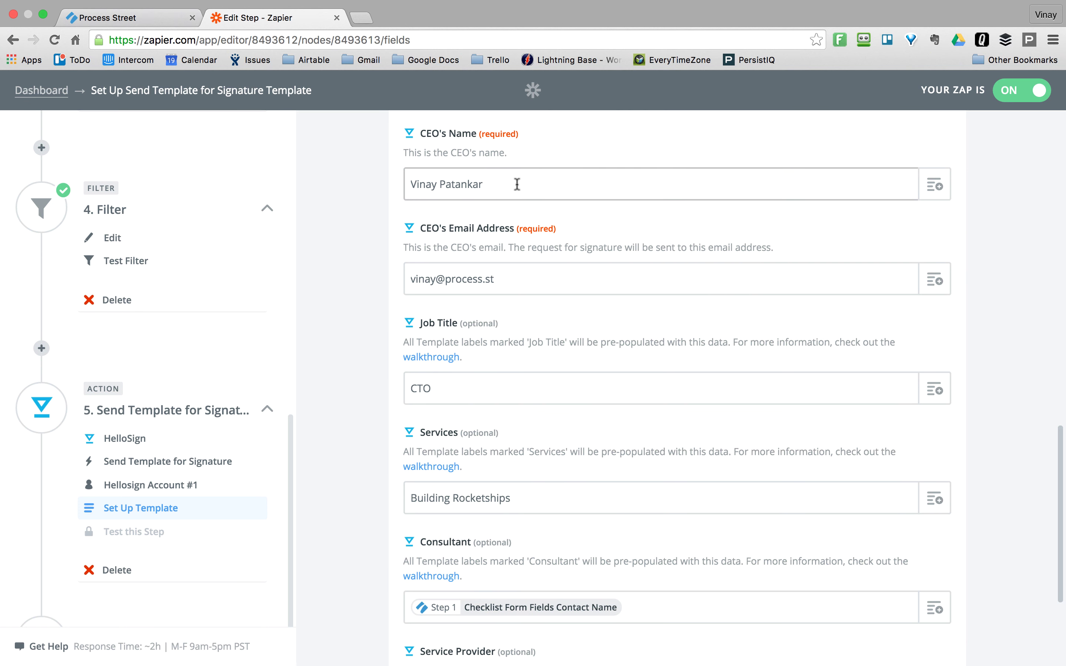
{"action": "scroll", "coordinate": [517, 185], "scroll_direction": "down", "scroll_amount": 2}
{"action": "scroll", "coordinate": [517, 185], "scroll_direction": "up", "scroll_amount": 1}
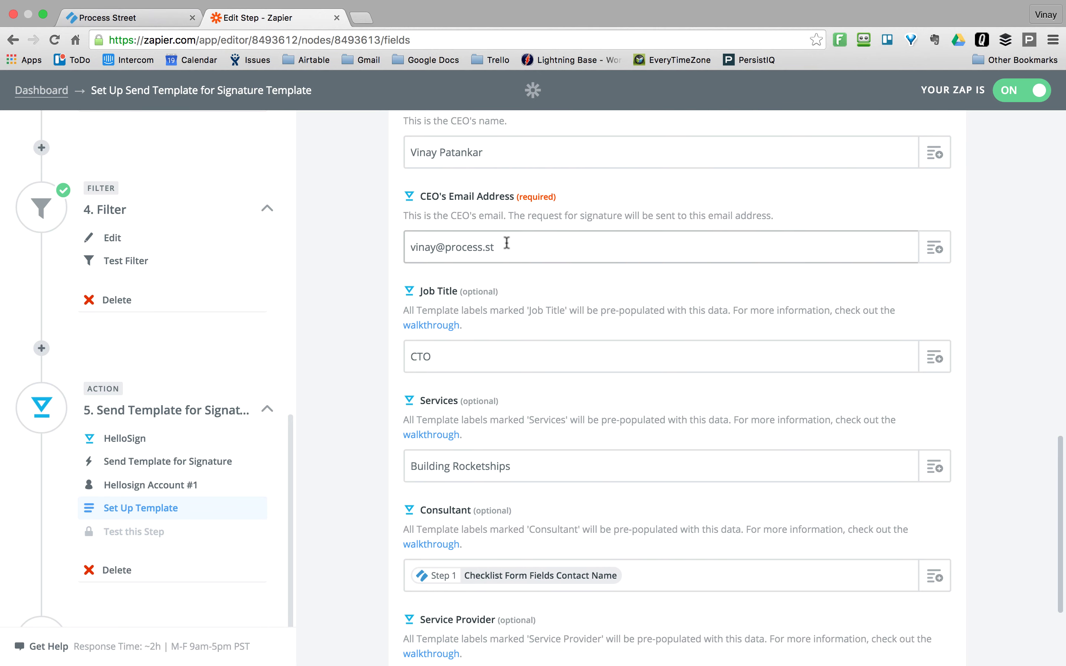
{"action": "left_click", "coordinate": [419, 247]}
{"action": "scroll", "coordinate": [470, 264], "scroll_direction": "down", "scroll_amount": 1}
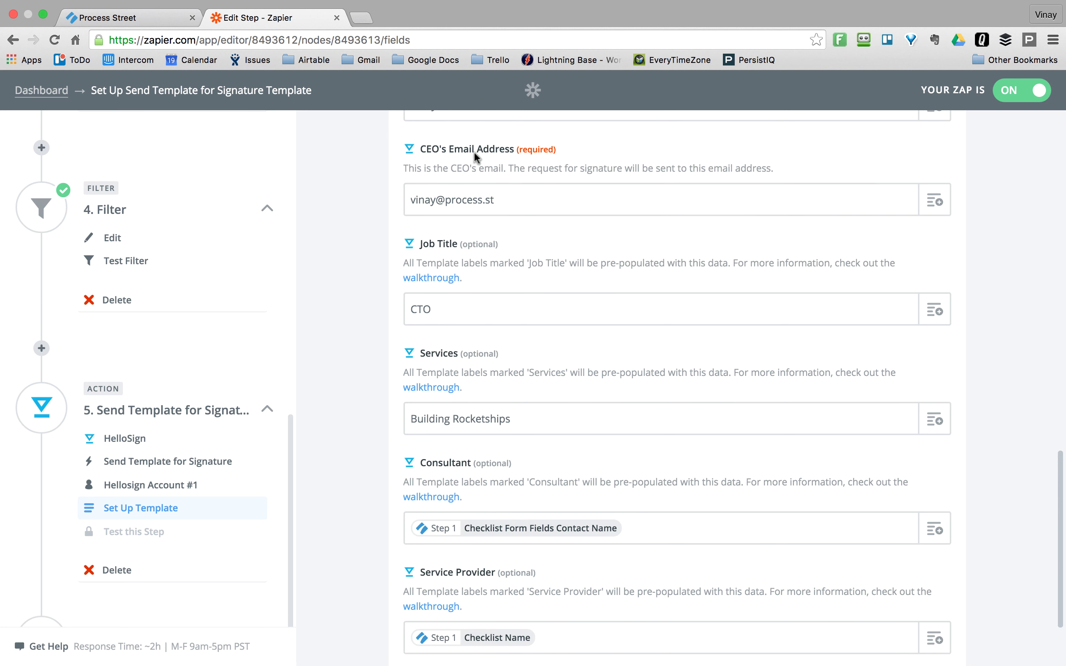
{"action": "scroll", "coordinate": [464, 151], "scroll_direction": "down", "scroll_amount": 2}
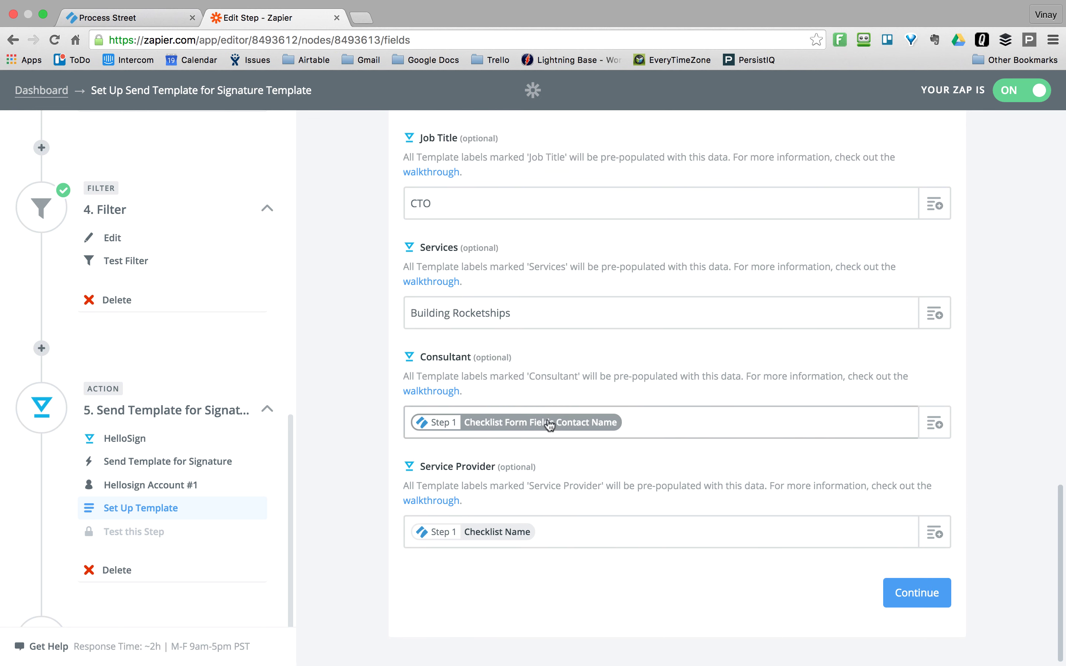
{"action": "left_click", "coordinate": [545, 525]}
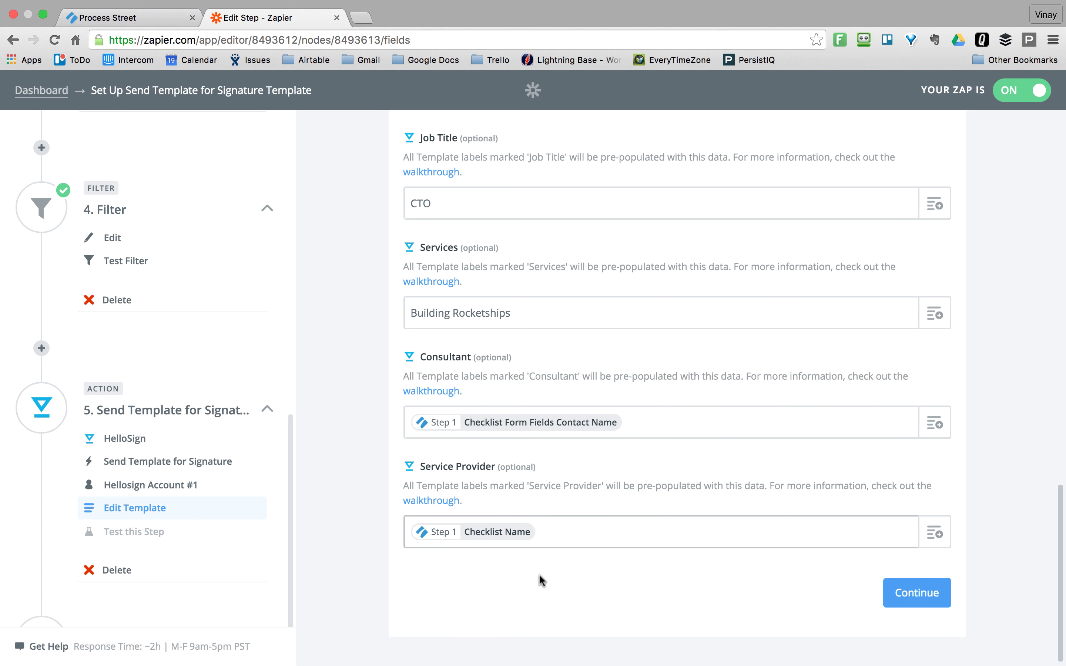
{"action": "scroll", "coordinate": [577, 537], "scroll_direction": "up", "scroll_amount": 2}
{"action": "scroll", "coordinate": [577, 537], "scroll_direction": "up", "scroll_amount": 5}
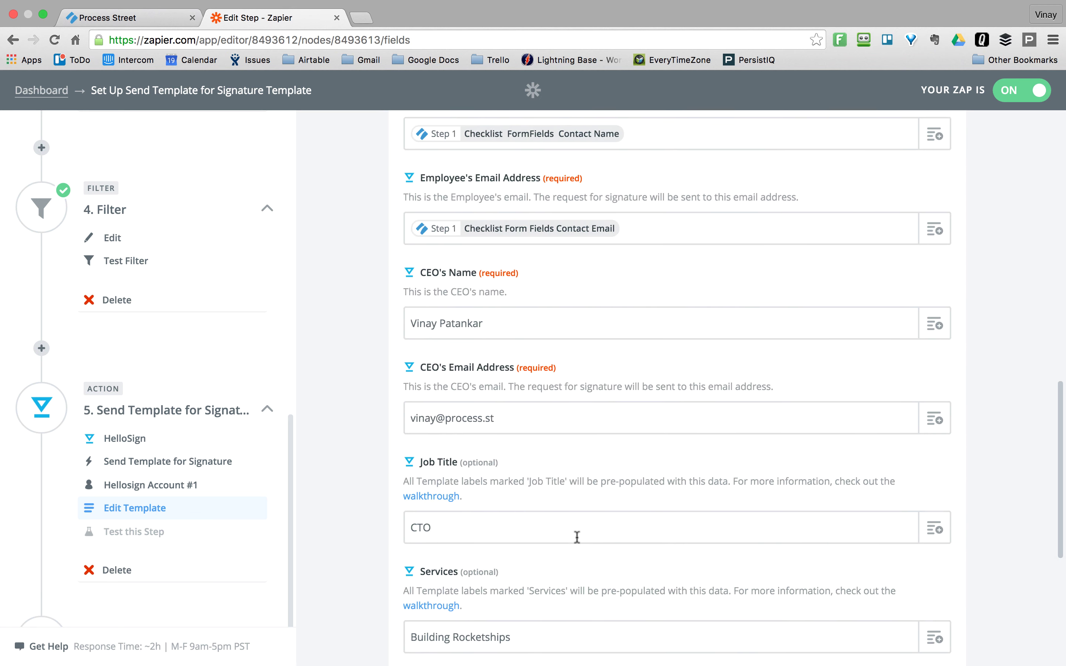
{"action": "scroll", "coordinate": [577, 536], "scroll_direction": "down", "scroll_amount": 6}
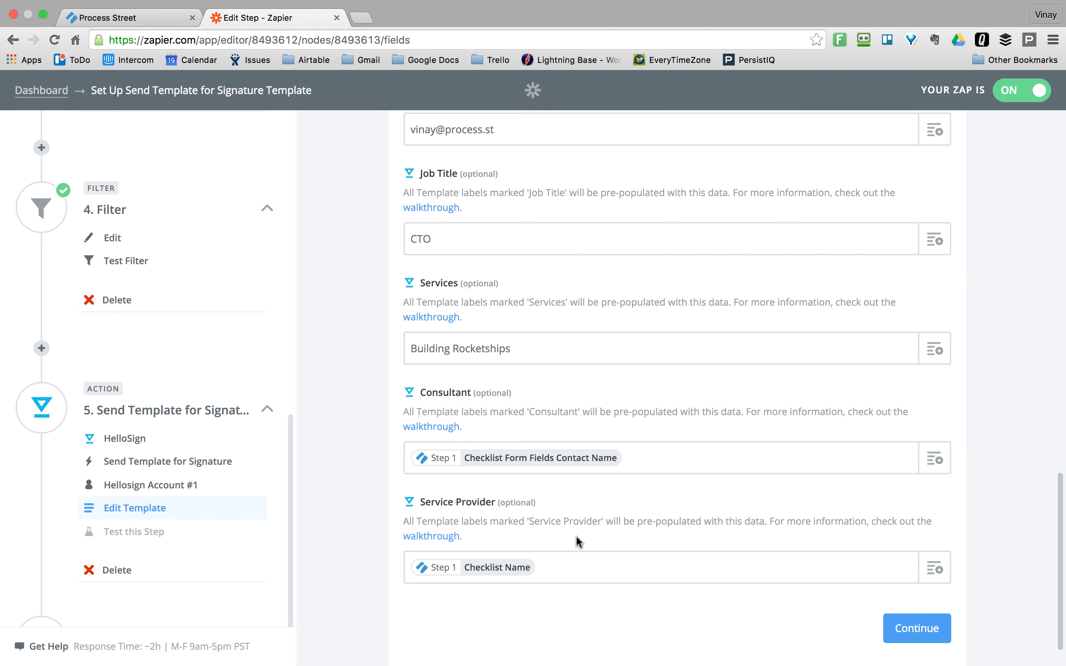
{"action": "scroll", "coordinate": [577, 535], "scroll_direction": "up", "scroll_amount": 12}
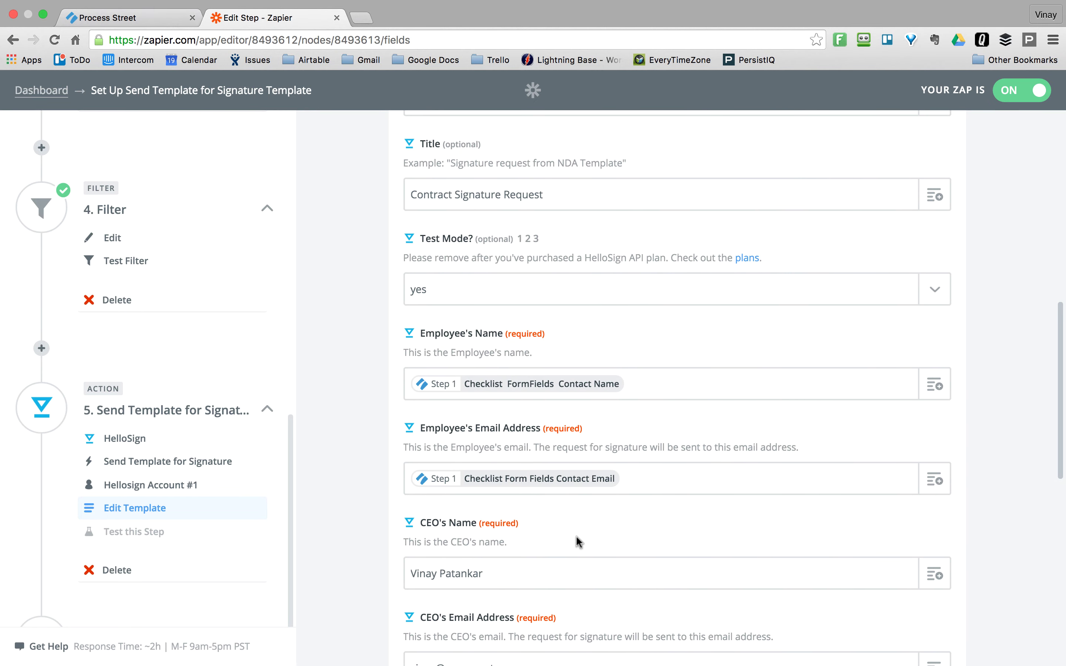
{"action": "scroll", "coordinate": [576, 537], "scroll_direction": "up", "scroll_amount": 10}
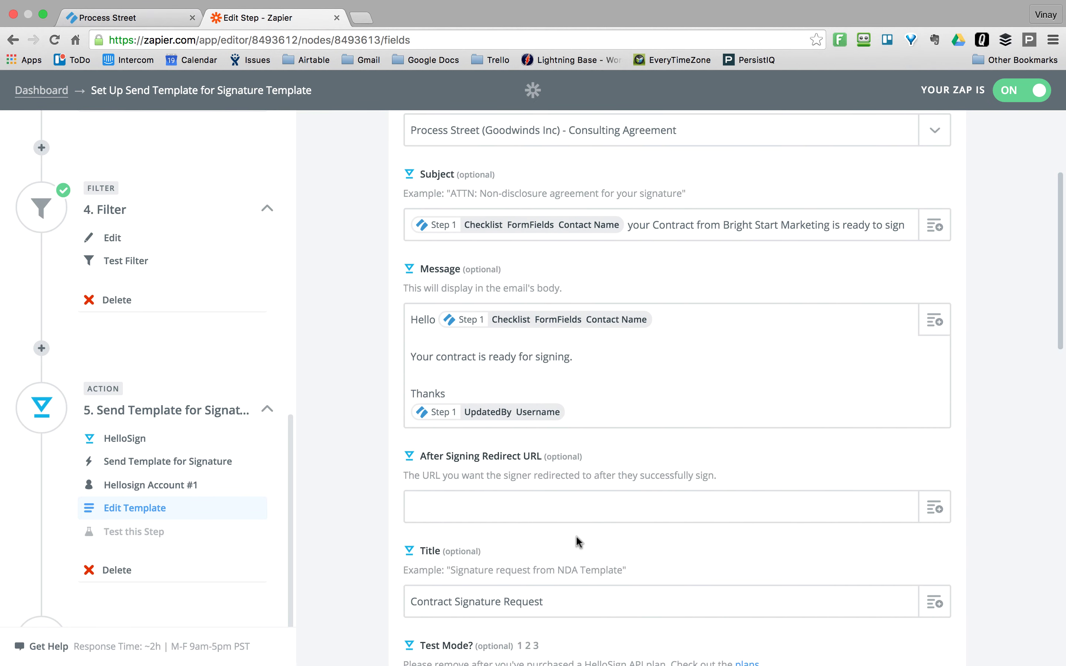